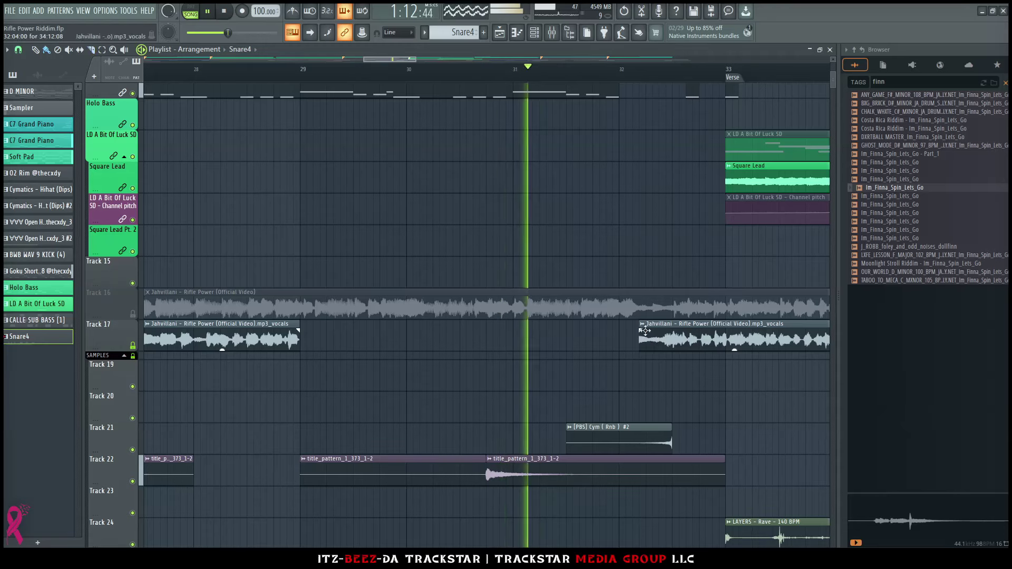
Step: Add a short fade-in to the Track 17 vocals clip that starts just after bar 32, before the Verse marker
{"action": "left_click_drag", "start_coordinate": [641, 331], "coordinate": [659, 334]}
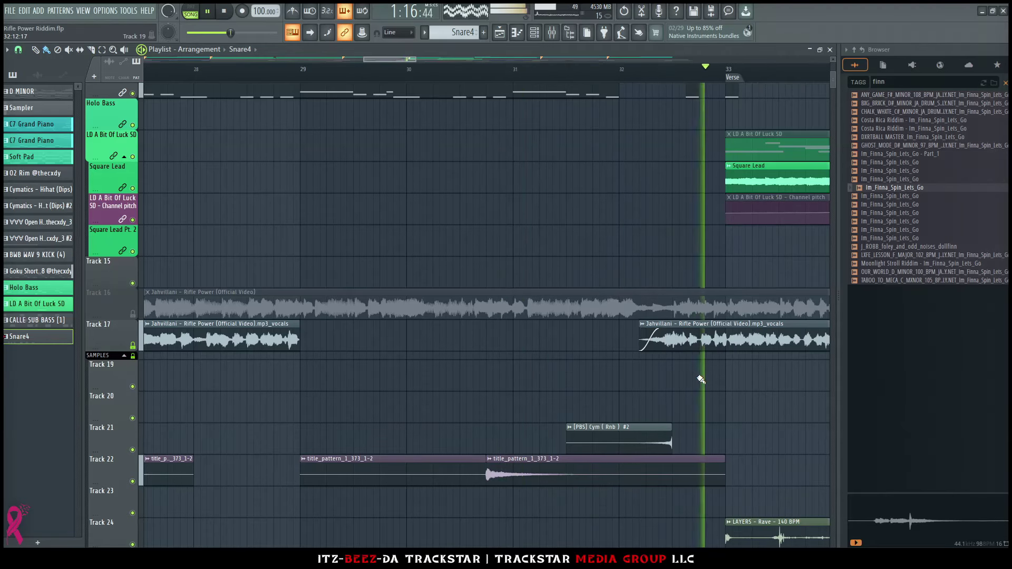
{"action": "scroll", "coordinate": [701, 380], "scroll_direction": "down", "scroll_amount": 5}
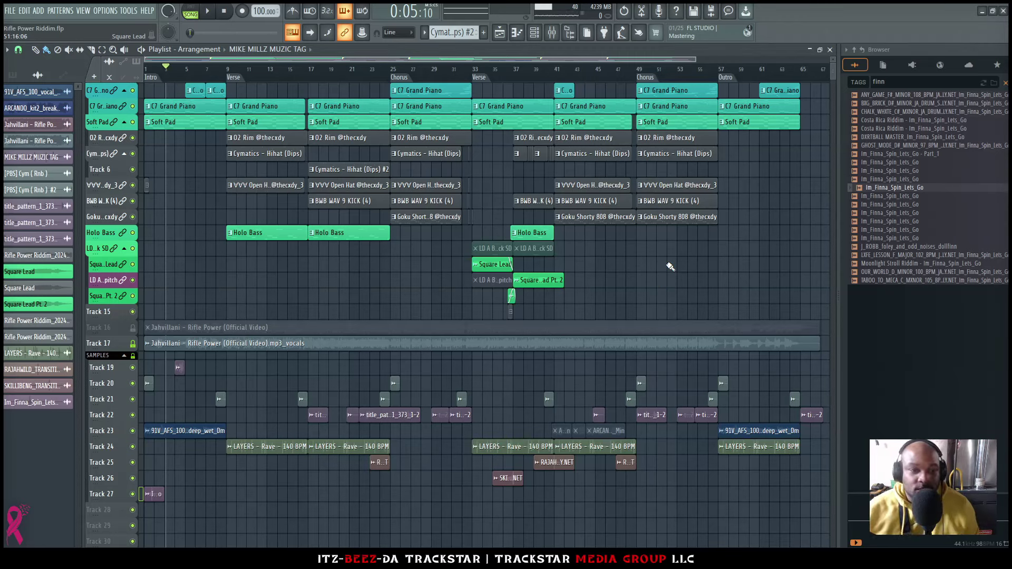
Step: Open the channel rack and step through the song's patterns to examine which channel holds each part
{"action": "left_click", "coordinate": [542, 33]}
{"action": "scroll", "coordinate": [366, 65], "scroll_direction": "down", "scroll_amount": 1}
{"action": "scroll", "coordinate": [368, 65], "scroll_direction": "up", "scroll_amount": 1}
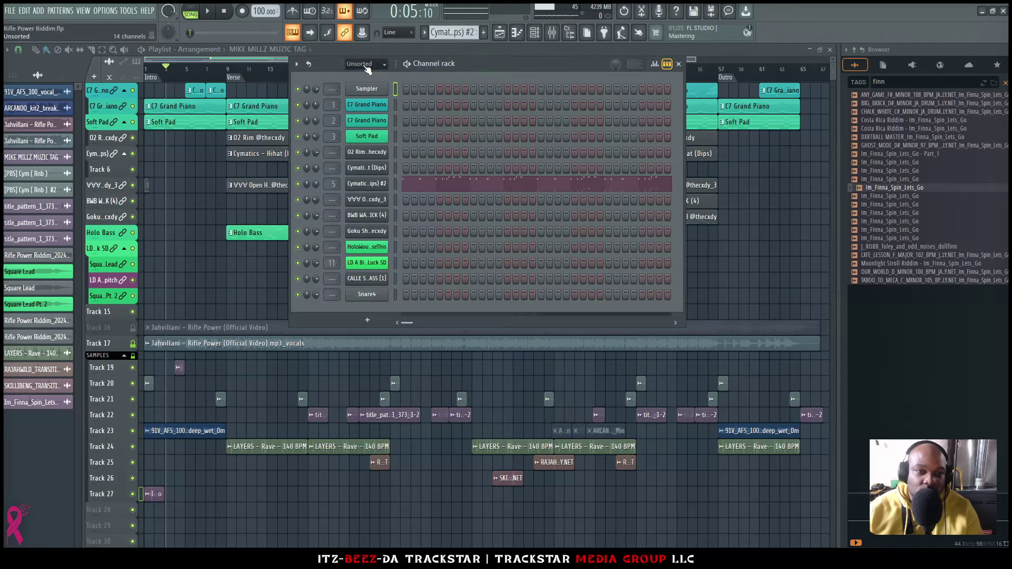
{"action": "key", "text": "KP_Subtract"}
{"action": "key", "text": "KP_Subtract"}
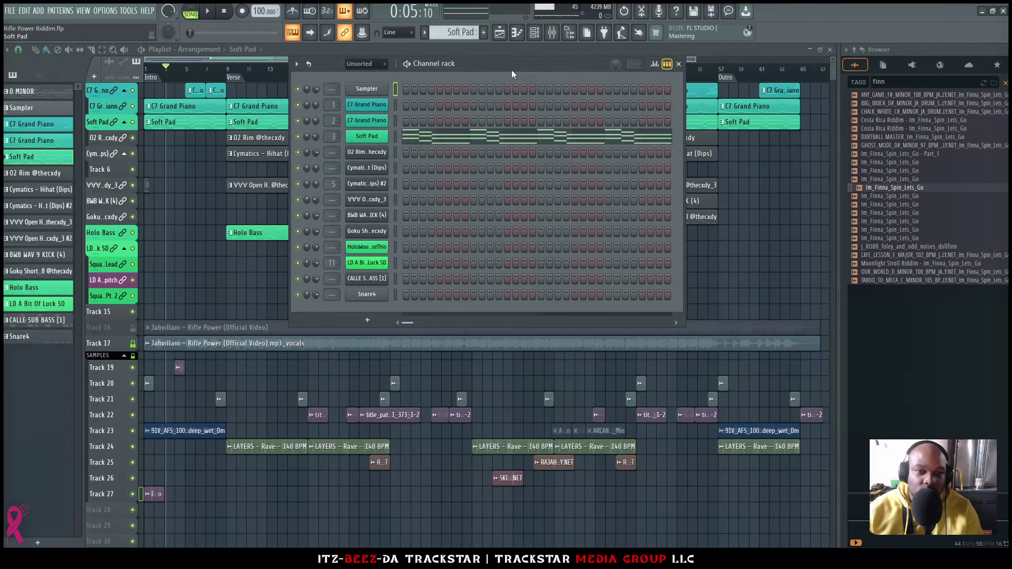
{"action": "key", "text": "KP_Add"}
{"action": "key", "text": "KP_Add"}
{"action": "key", "text": "KP_Add"}
{"action": "key", "text": "KP_Add"}
{"action": "key", "text": "KP_Add"}
{"action": "key", "text": "KP_Add"}
{"action": "key", "text": "KP_Add"}
{"action": "key", "text": "KP_Add"}
{"action": "key", "text": "KP_Add"}
{"action": "key", "text": "KP_Add"}
{"action": "key", "text": "KP_Add"}
{"action": "key", "text": "KP_Add"}
{"action": "key", "text": "KP_Add"}
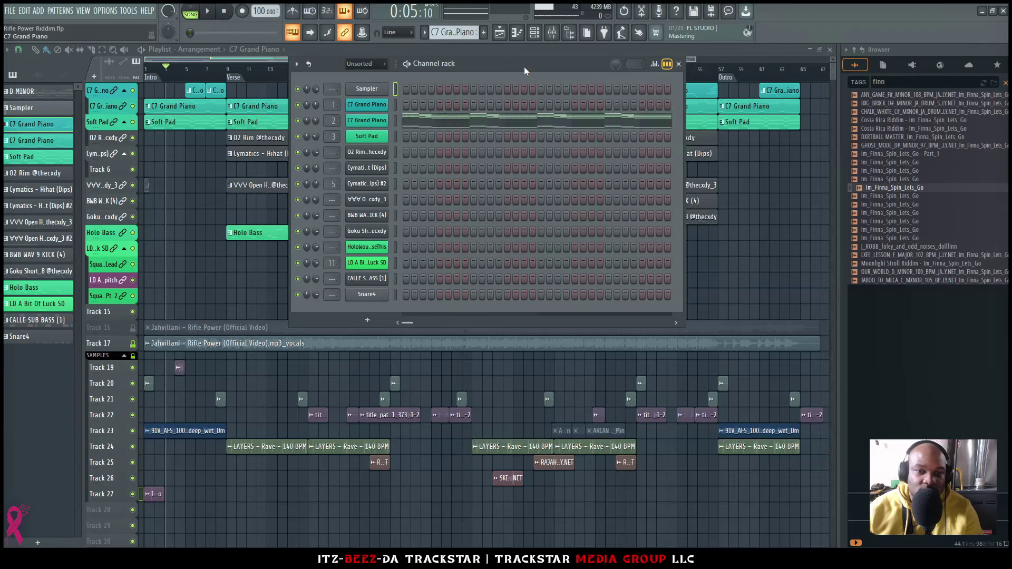
{"action": "key", "text": "KP_Subtract"}
{"action": "key", "text": "KP_Subtract"}
{"action": "key", "text": "KP_Subtract"}
{"action": "key", "text": "KP_Subtract"}
{"action": "key", "text": "KP_Subtract"}
{"action": "key", "text": "KP_Subtract"}
{"action": "key", "text": "KP_Subtract"}
{"action": "key", "text": "KP_Subtract"}
{"action": "key", "text": "KP_Subtract"}
{"action": "key", "text": "KP_Subtract"}
{"action": "key", "text": "KP_Subtract"}
{"action": "key", "text": "KP_Subtract"}
{"action": "key", "text": "KP_Subtract"}
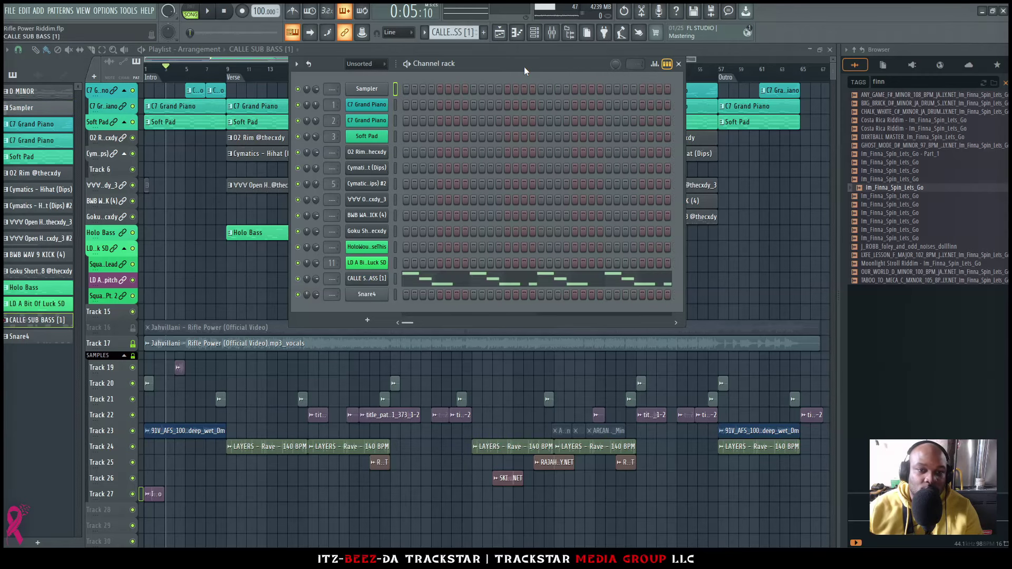
Step: Make D MINOR the active pattern to display all channels' parts together in the channel rack
{"action": "key", "text": "KP_Add"}
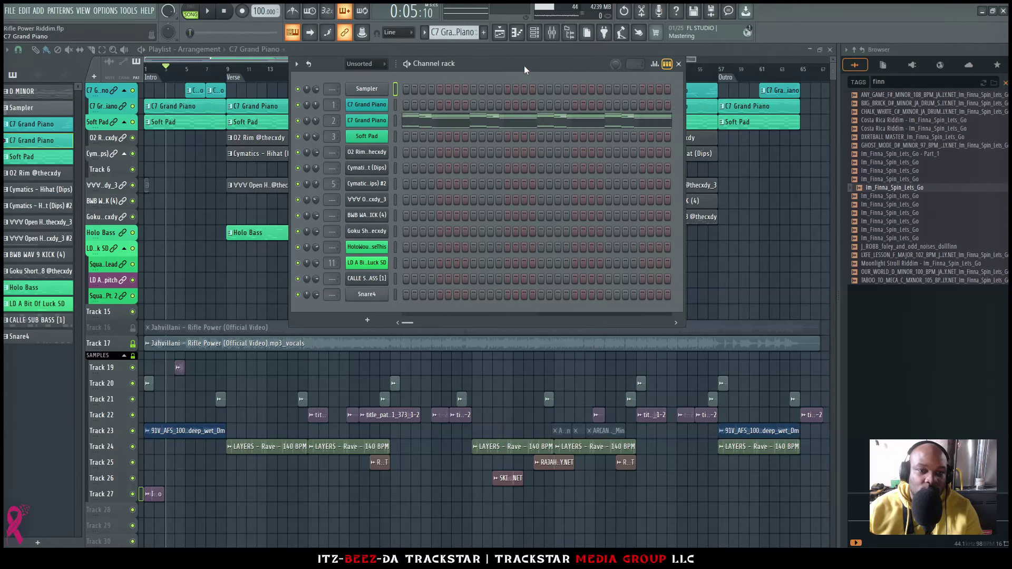
{"action": "key", "text": "KP_Subtract"}
{"action": "key", "text": "KP_Subtract"}
{"action": "key", "text": "KP_Add"}
{"action": "key", "text": "KP_Subtract"}
{"action": "key", "text": "KP_Subtract"}
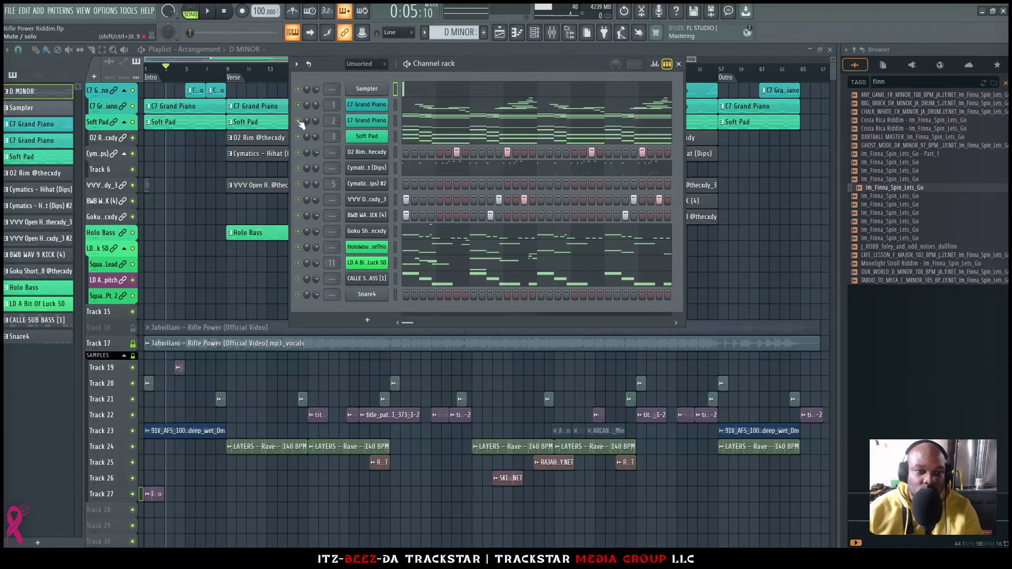
Step: Open the second C7 Grand Piano channel's chords in the piano roll, play them in pattern mode, and return to the channel rack
{"action": "left_click", "coordinate": [438, 121]}
{"action": "scroll", "coordinate": [435, 118], "scroll_direction": "down", "scroll_amount": 2}
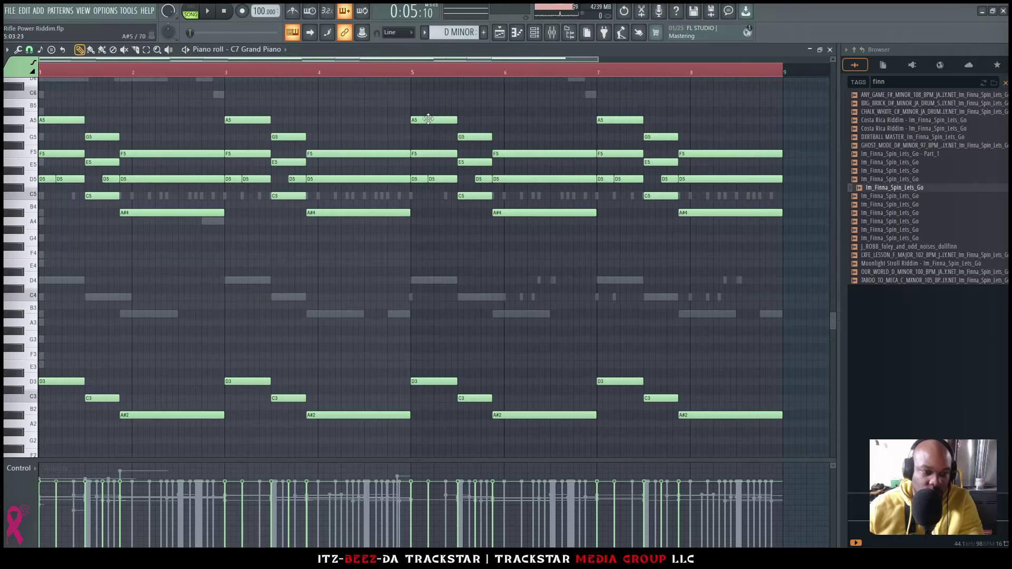
{"action": "left_click", "coordinate": [193, 13]}
{"action": "key", "text": "space"}
{"action": "scroll", "coordinate": [283, 72], "scroll_direction": "down", "scroll_amount": 2}
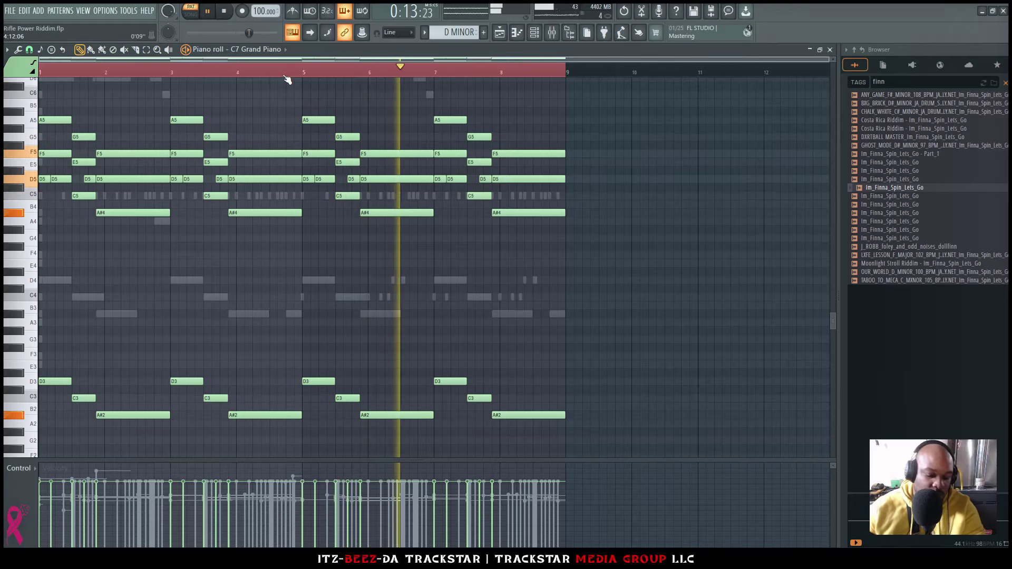
{"action": "scroll", "coordinate": [326, 90], "scroll_direction": "up", "scroll_amount": 3}
{"action": "scroll", "coordinate": [559, 75], "scroll_direction": "down", "scroll_amount": 2}
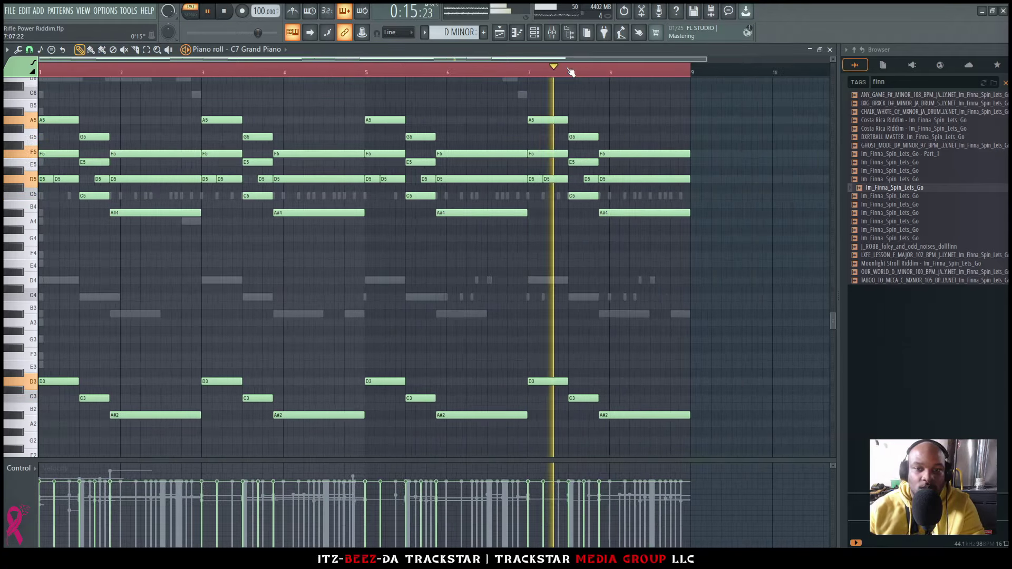
{"action": "left_click", "coordinate": [534, 33]}
{"action": "key", "text": "space"}
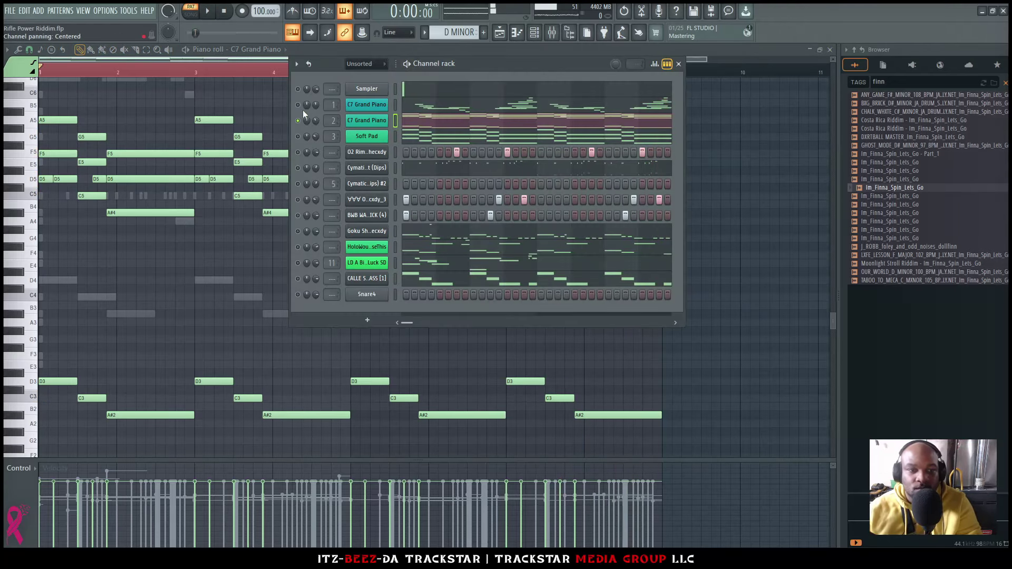
Step: Open the first C7 Grand Piano channel's melody in the piano roll, play it, and stop playback back at the channel rack
{"action": "left_click", "coordinate": [515, 108]}
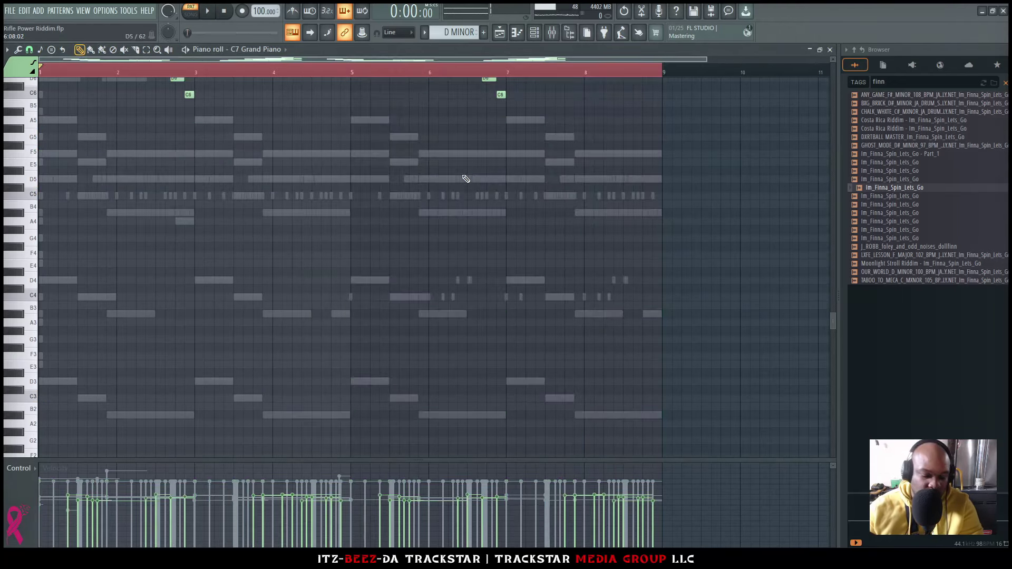
{"action": "key", "text": "space"}
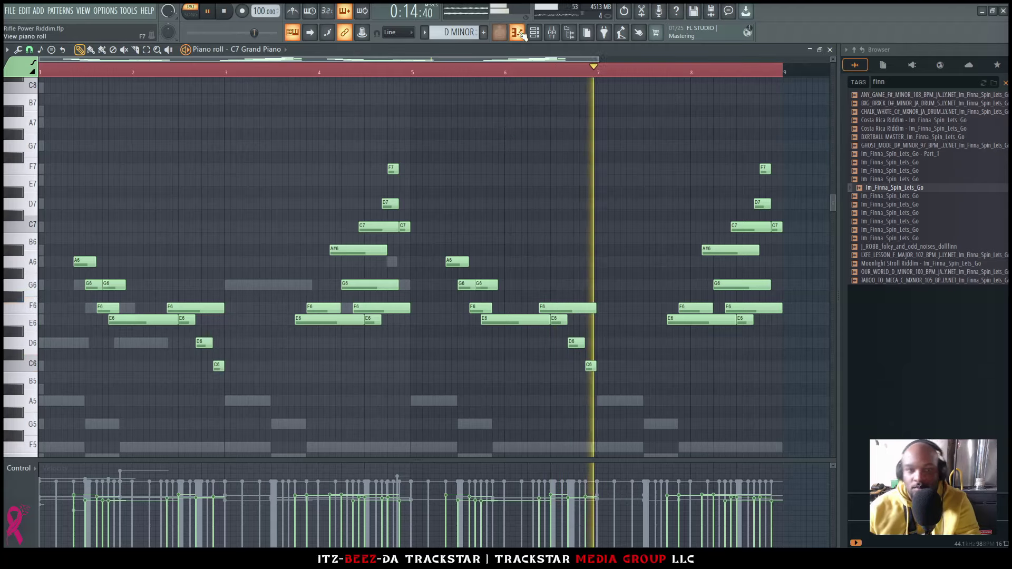
{"action": "key", "text": "F6"}
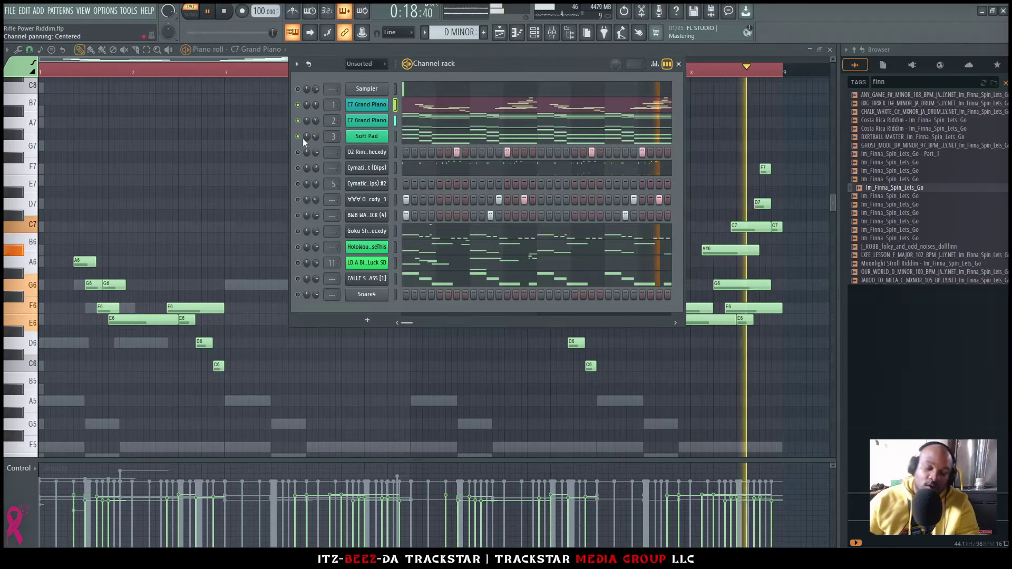
{"action": "key", "text": "space"}
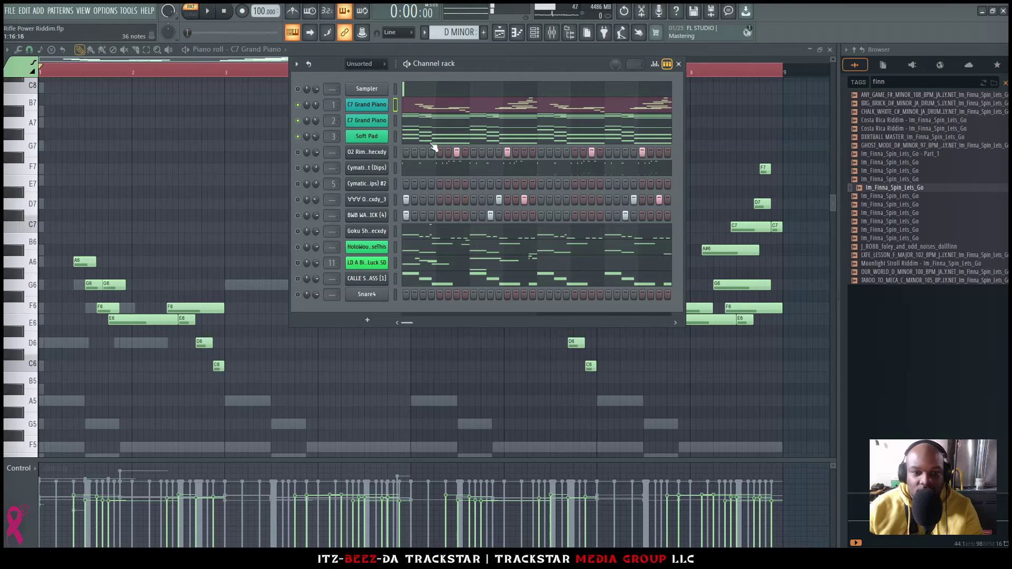
Step: Open the Soft Pad channel's Nexus instrument and play the pad part soloed
{"action": "left_click", "coordinate": [368, 137]}
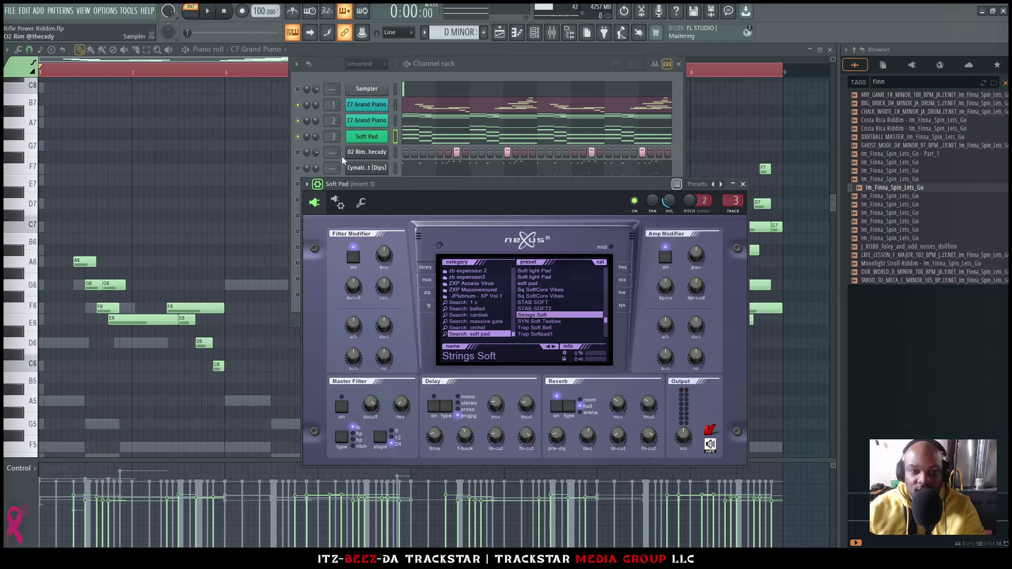
{"action": "left_click", "coordinate": [326, 147]}
{"action": "key", "text": "space"}
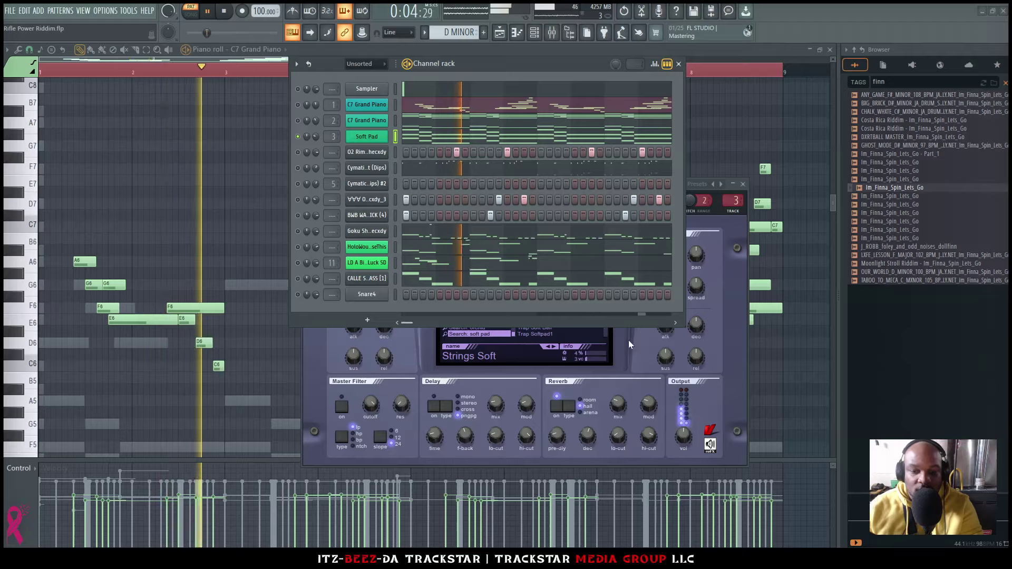
{"action": "left_click", "coordinate": [703, 194]}
{"action": "left_click", "coordinate": [703, 194]}
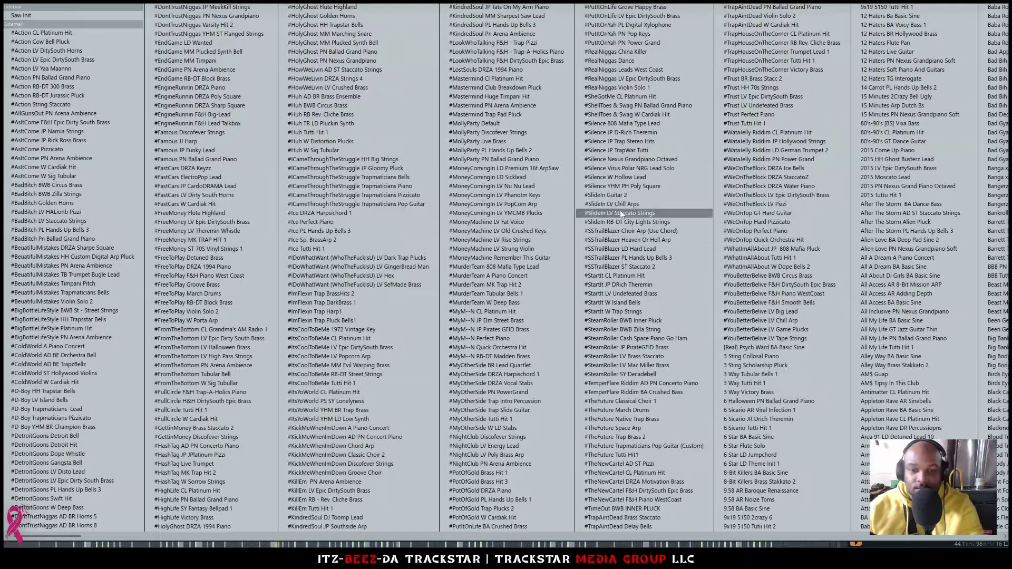
{"action": "key", "text": "Escape"}
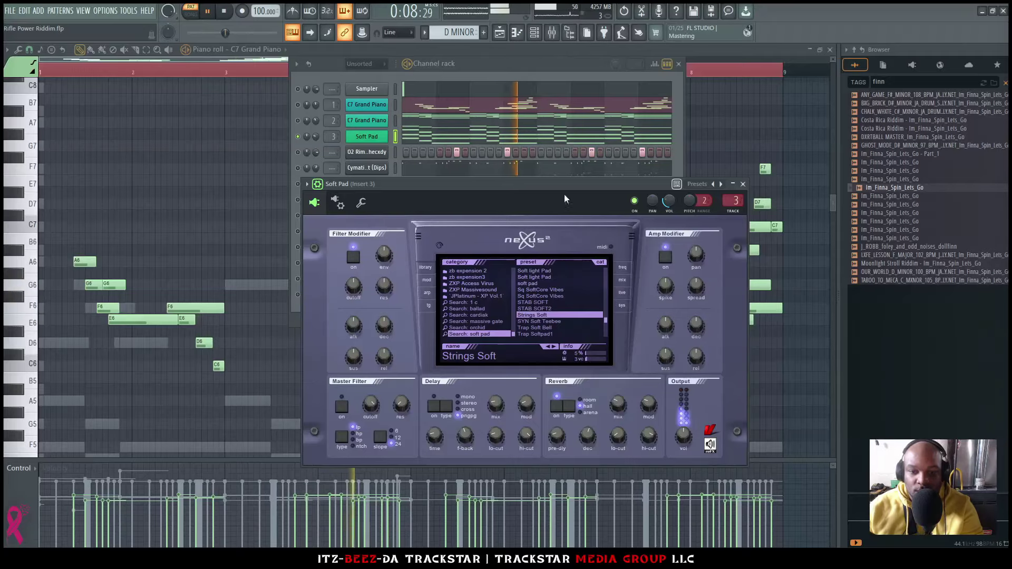
Step: Audition the soft pad preset in the Soft Pad channel's Nexus, and reload the Strings Soft preset
{"action": "left_click", "coordinate": [513, 278]}
{"action": "left_click", "coordinate": [511, 286]}
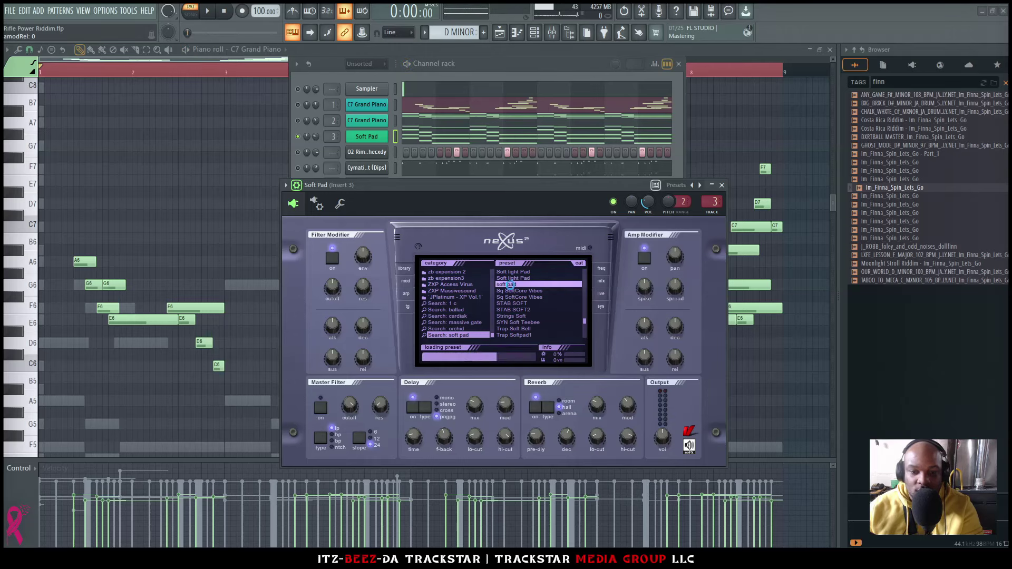
{"action": "left_click_drag", "start_coordinate": [518, 185], "coordinate": [488, 191]}
{"action": "key", "text": "space"}
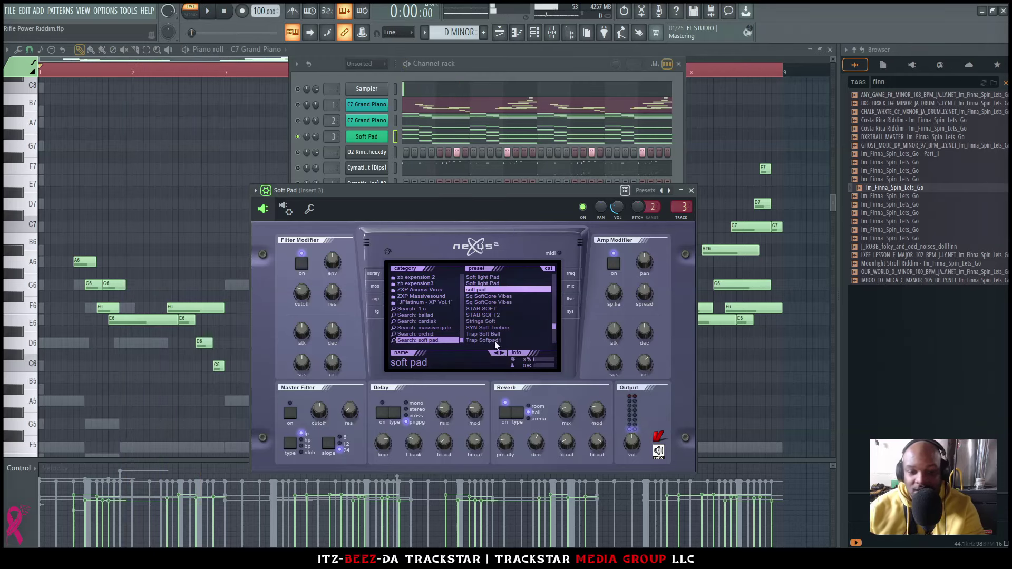
{"action": "key", "text": "space"}
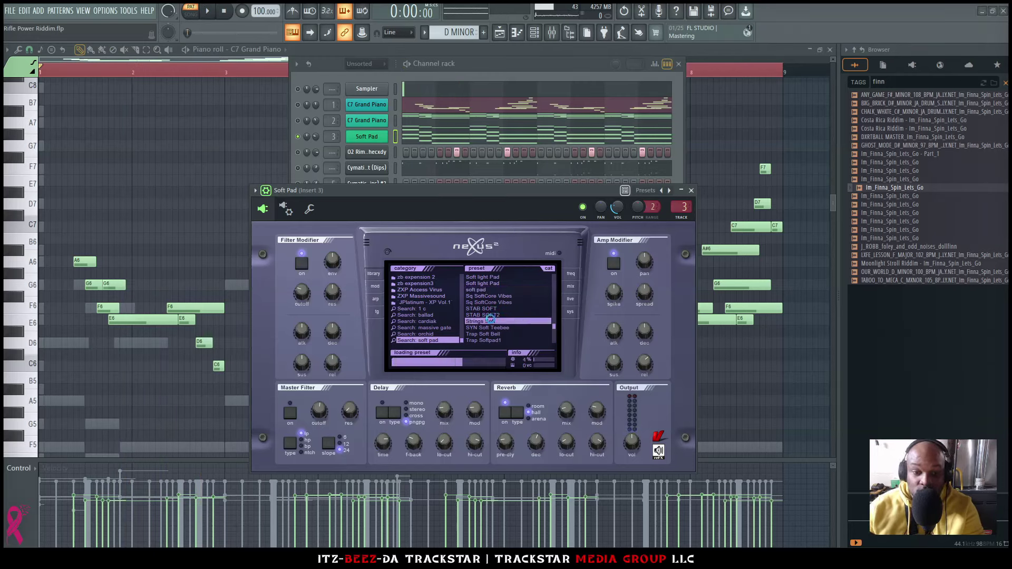
Step: Unmute the O2 Rim and Cymatics Hihat (Dips) channels and check the sampler settings of Cymatics Hihat (Dips) #2
{"action": "left_click", "coordinate": [301, 154]}
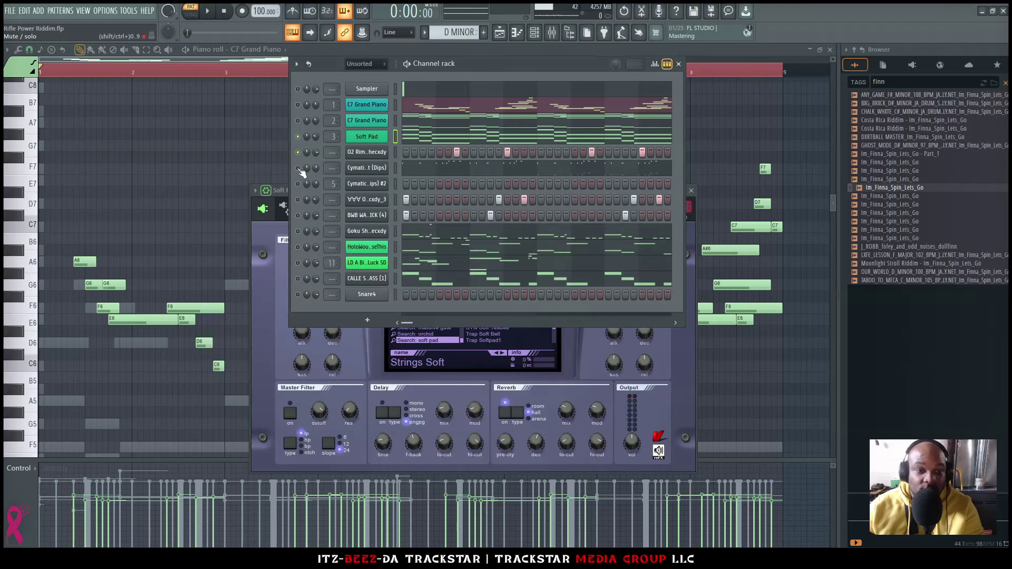
{"action": "left_click", "coordinate": [368, 184]}
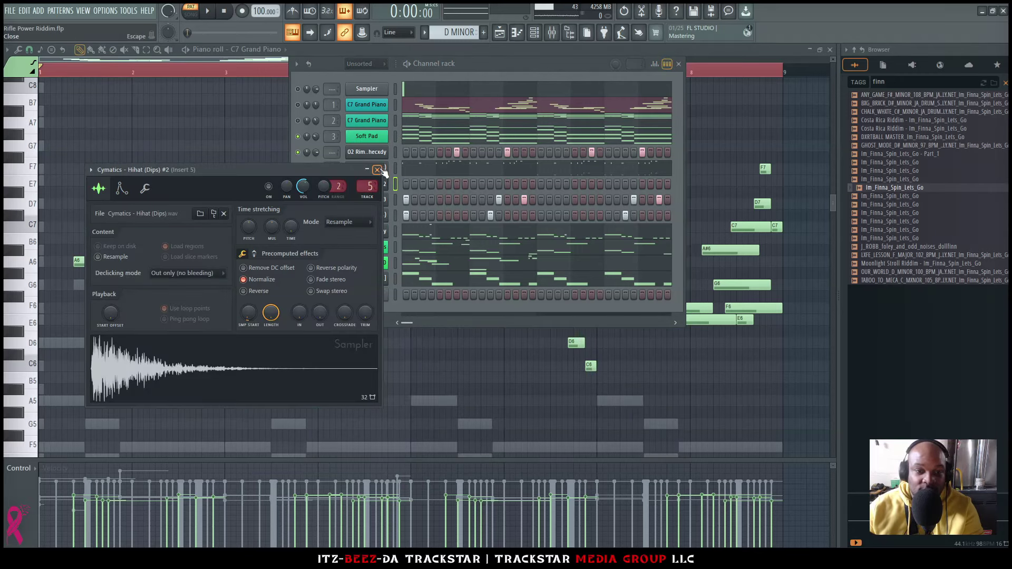
{"action": "left_click", "coordinate": [378, 170]}
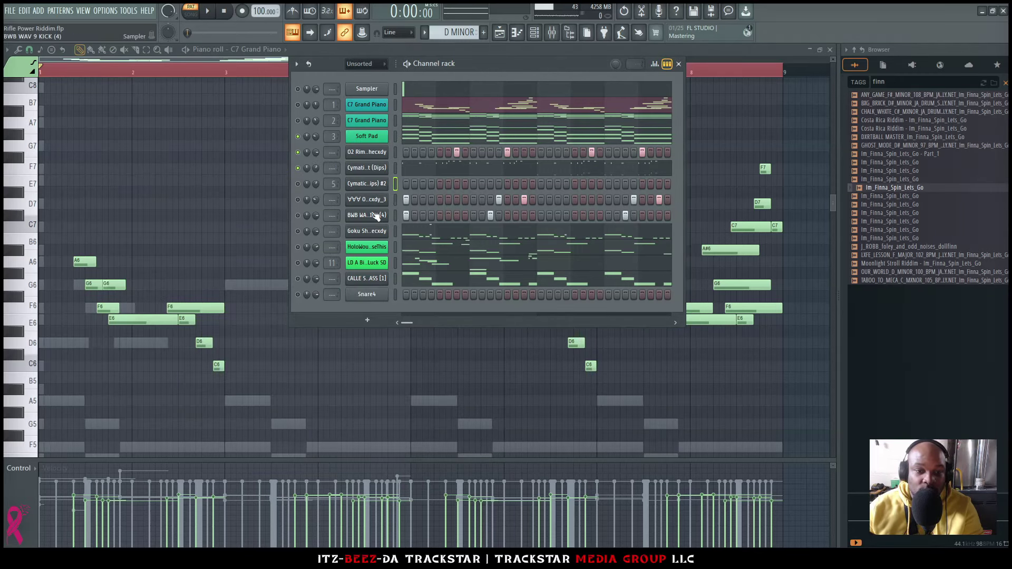
Step: Inspect the instrument settings of the BWB WAV 9 KICK (4), Goku Shorty 808, HoloWouldSoUseThis and CALLE SUB BASS [1] channels
{"action": "left_click", "coordinate": [376, 216]}
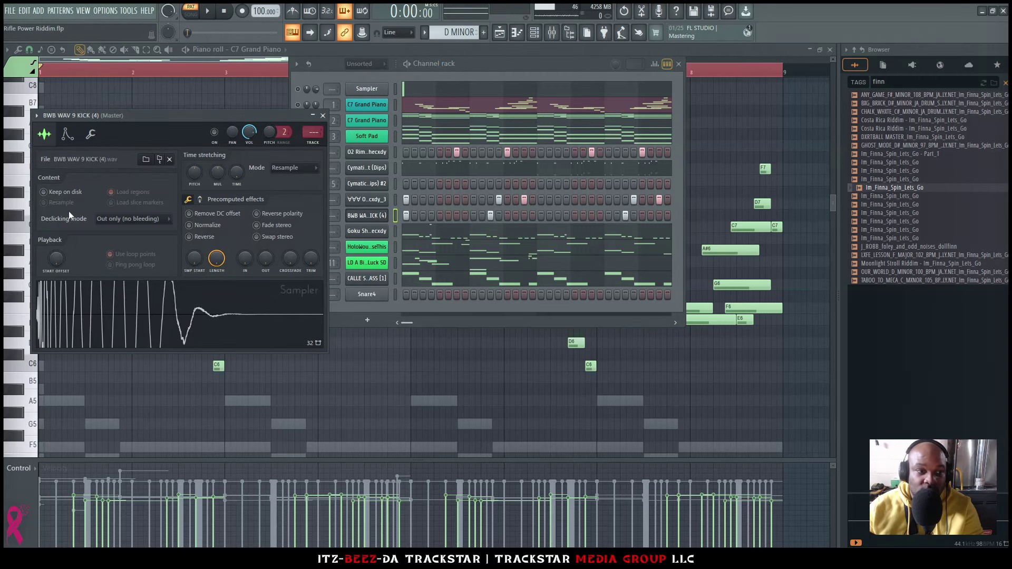
{"action": "left_click", "coordinate": [377, 236]}
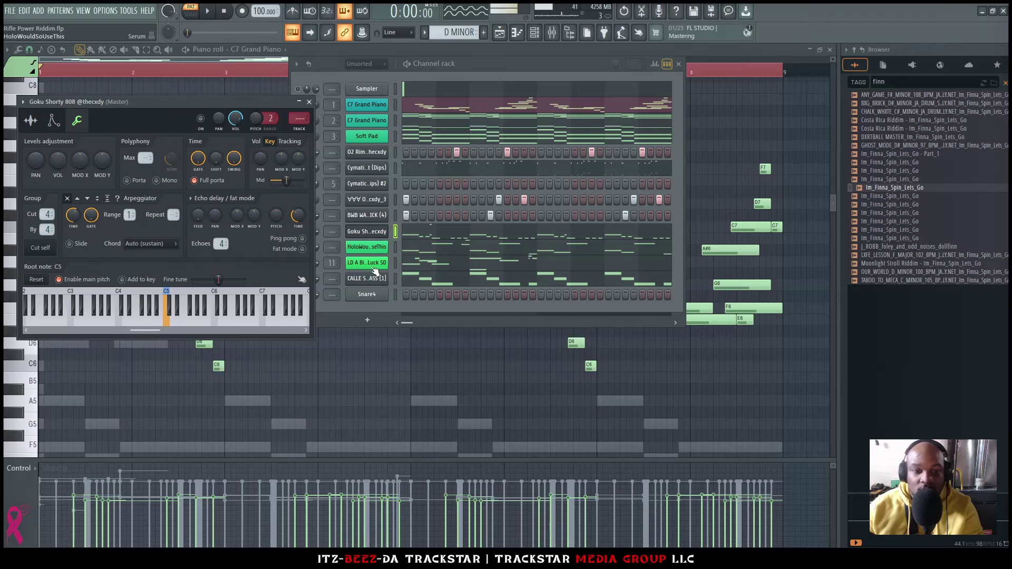
{"action": "left_click", "coordinate": [369, 247]}
{"action": "left_click", "coordinate": [489, 102]}
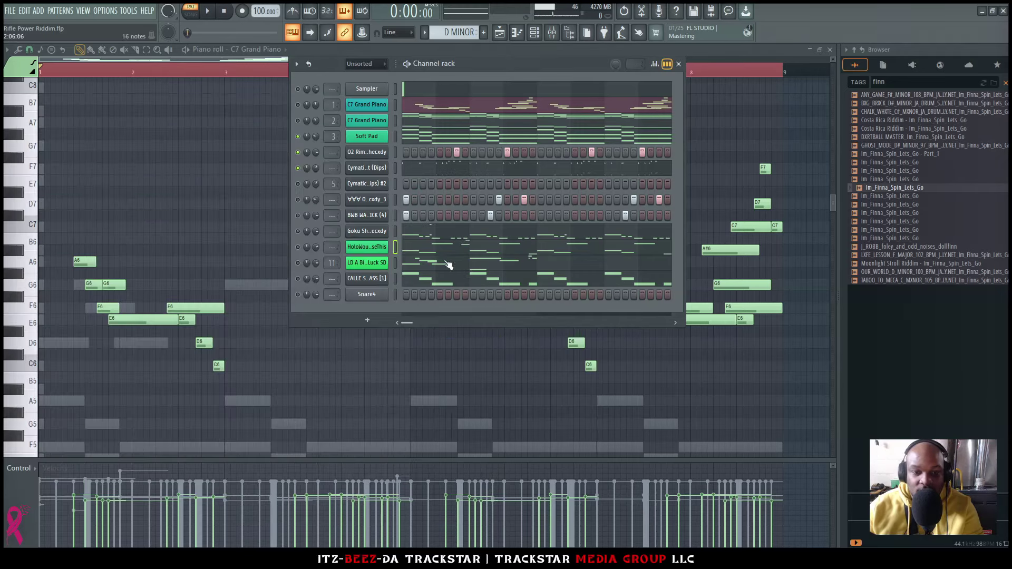
{"action": "left_click", "coordinate": [369, 279]}
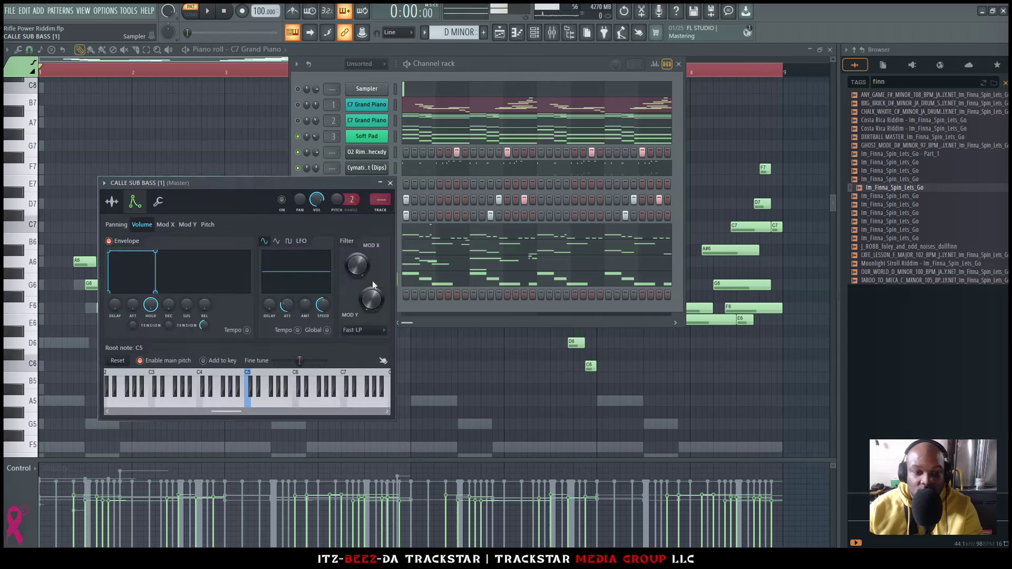
Step: Unmute both C7 Grand Piano channels for pattern playback and examine the O2 Rim channel's sampler and piano roll
{"action": "right_click", "coordinate": [297, 106]}
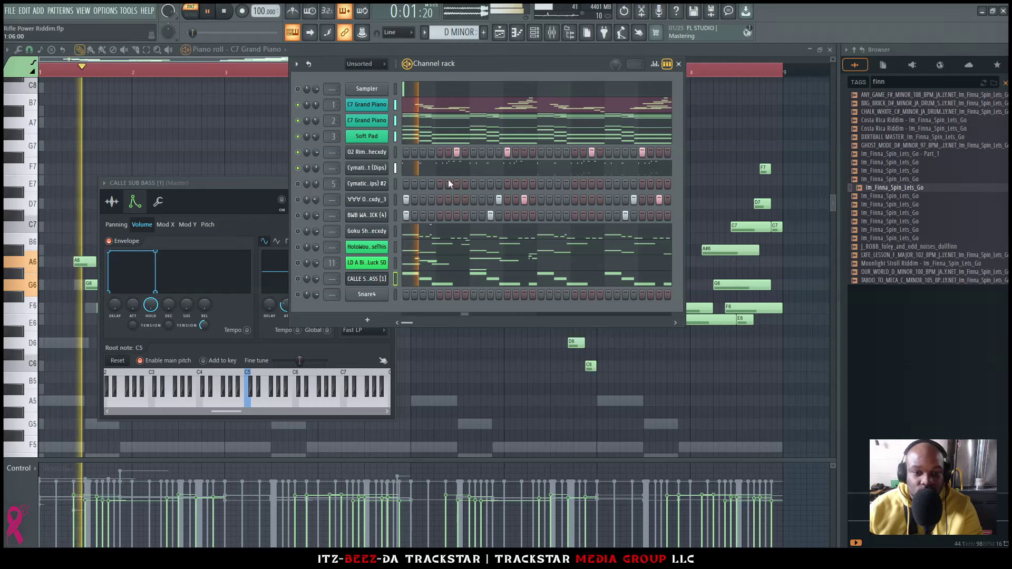
{"action": "left_click", "coordinate": [365, 154]}
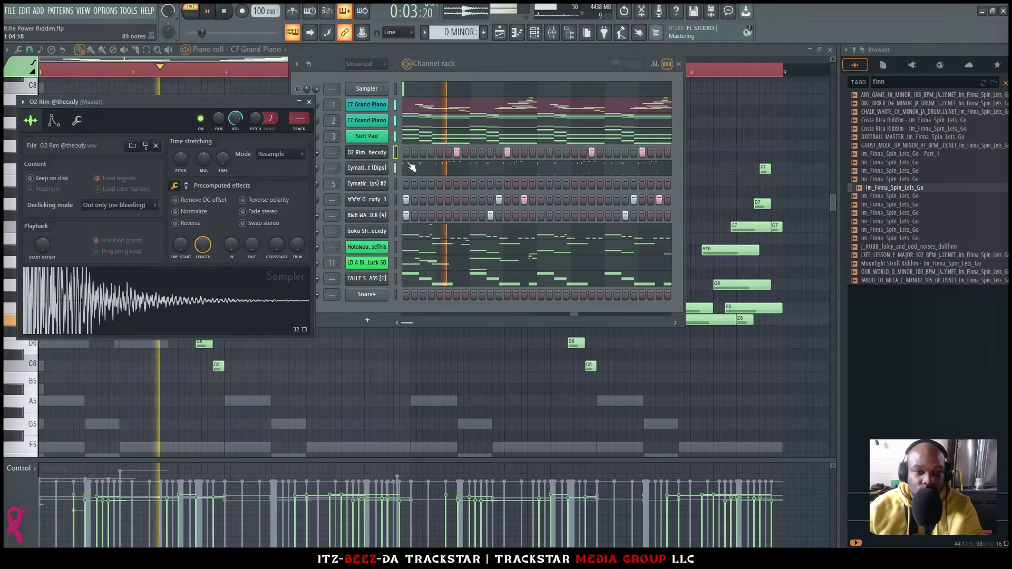
{"action": "left_click", "coordinate": [385, 153]}
{"action": "right_click", "coordinate": [389, 153]}
{"action": "left_click", "coordinate": [409, 153]}
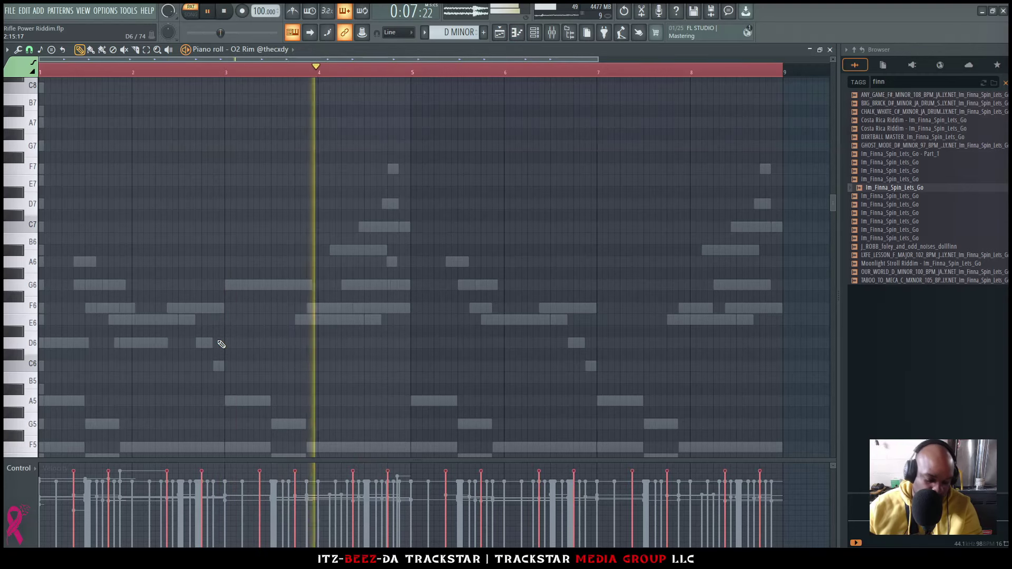
{"action": "key", "text": "F6"}
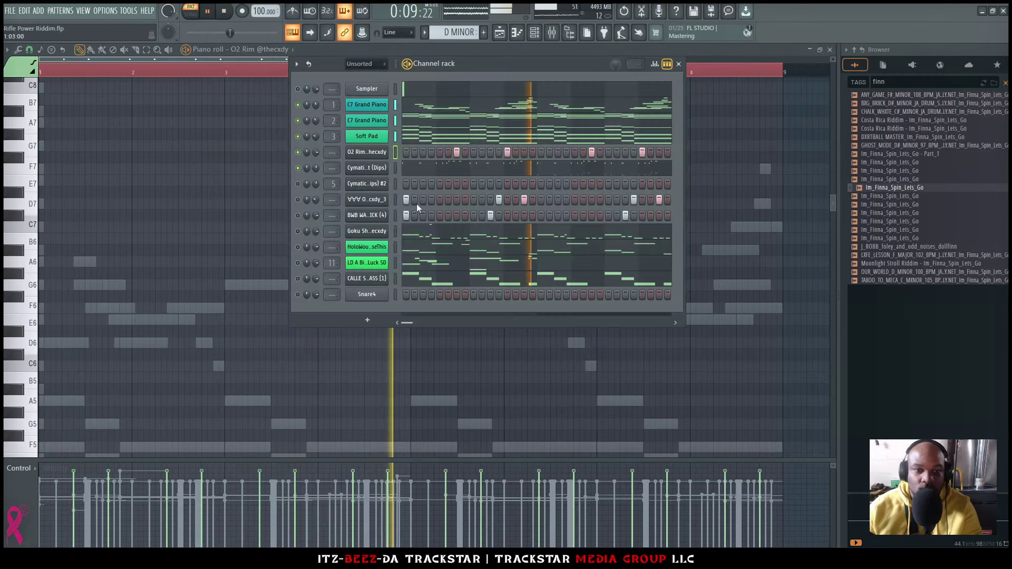
Step: Check the VVVV Open Hat channel's sampler and unmute it along with Cymatics Hihat (Dips) #2
{"action": "left_click", "coordinate": [369, 200]}
{"action": "left_click", "coordinate": [364, 202]}
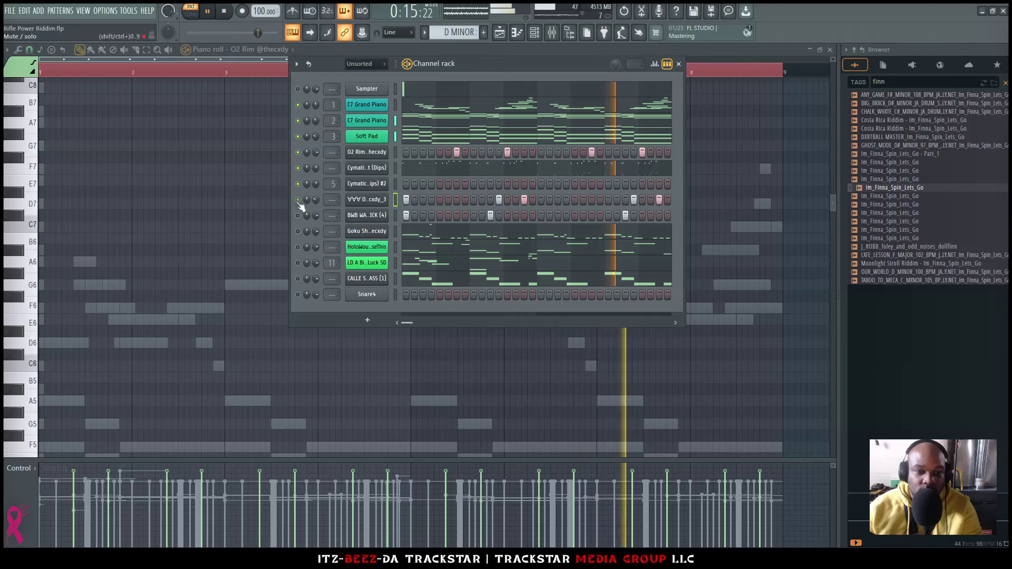
Step: Examine the VVVV Open Hat channel's precomputed effects and its piano roll notes
{"action": "left_click", "coordinate": [364, 200]}
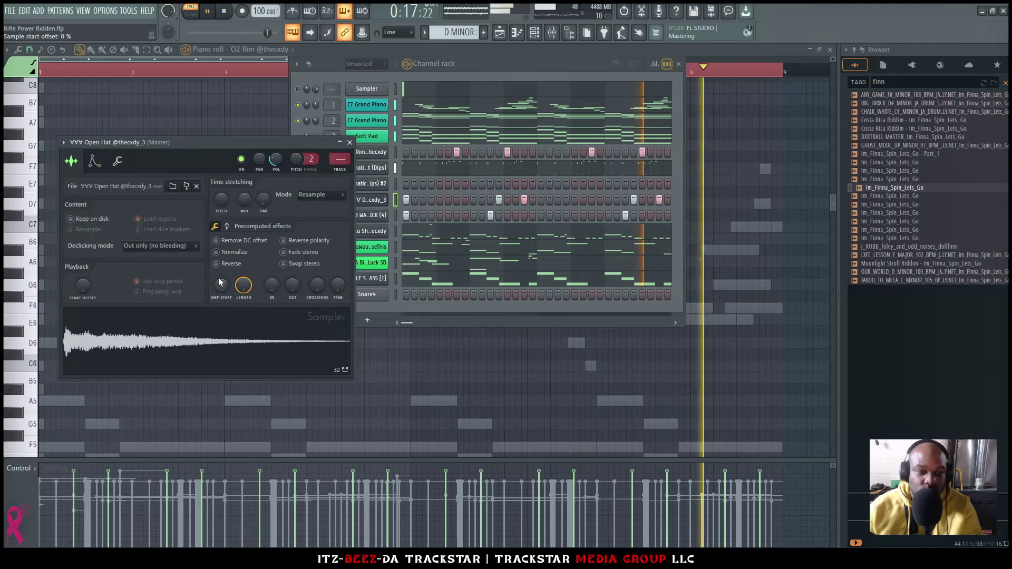
{"action": "left_click", "coordinate": [227, 226]}
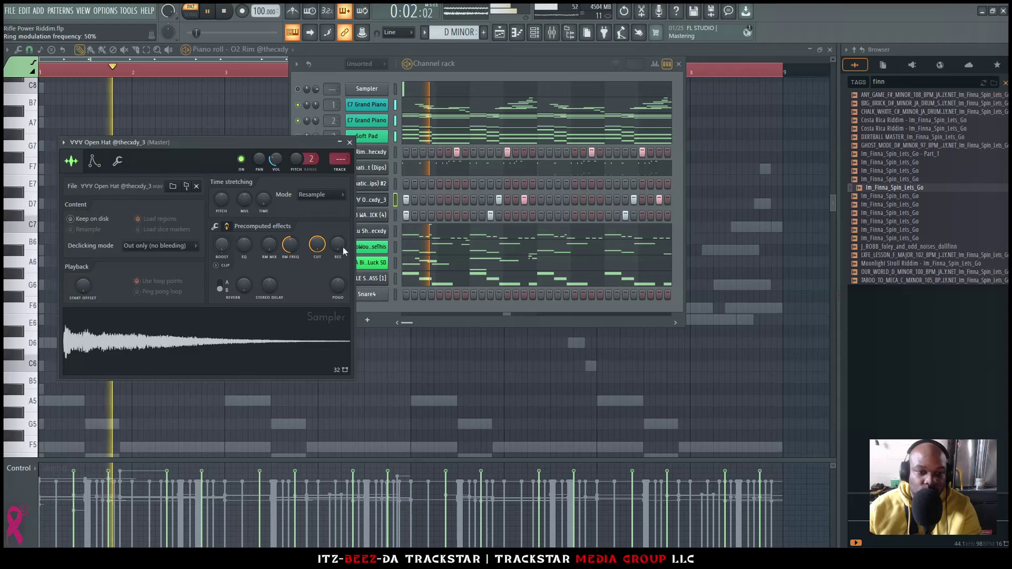
{"action": "right_click", "coordinate": [382, 199]}
{"action": "left_click", "coordinate": [411, 202]}
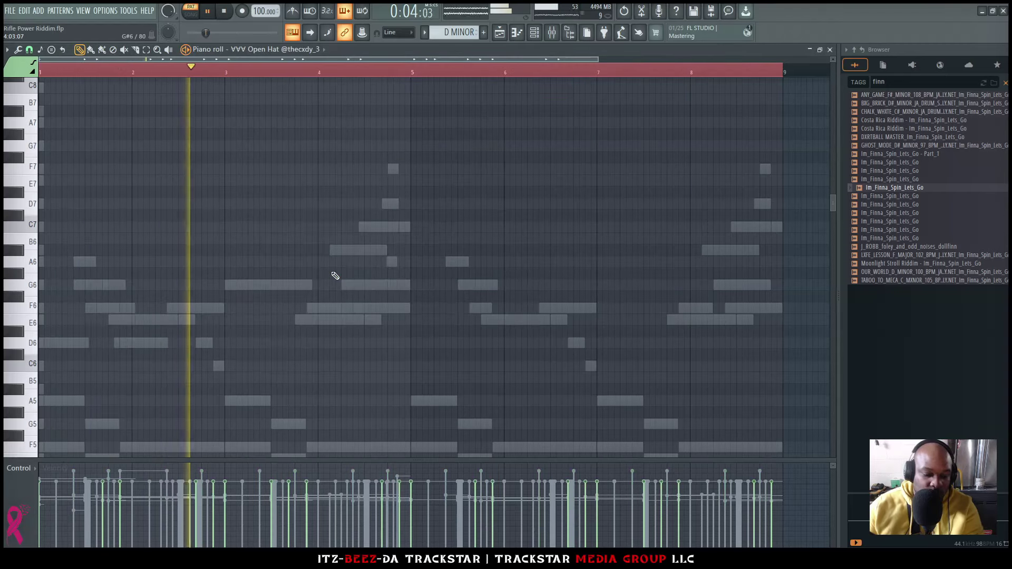
{"action": "scroll", "coordinate": [336, 276], "scroll_direction": "down", "scroll_amount": 5}
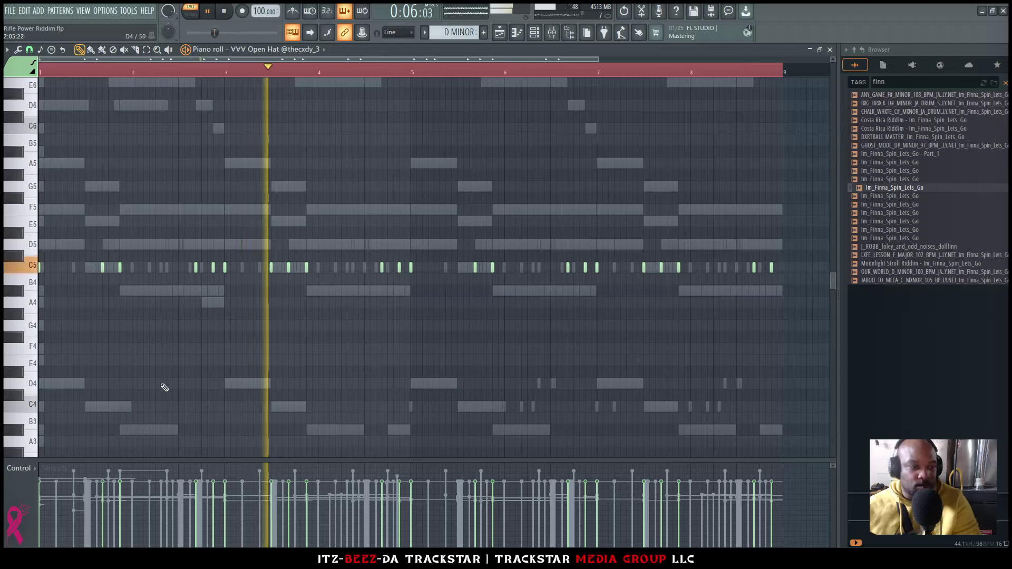
Step: Show note fine pitch in the piano roll's control lane and compare it with the Cymatics Hihat (Dips) notes
{"action": "left_click", "coordinate": [20, 468]}
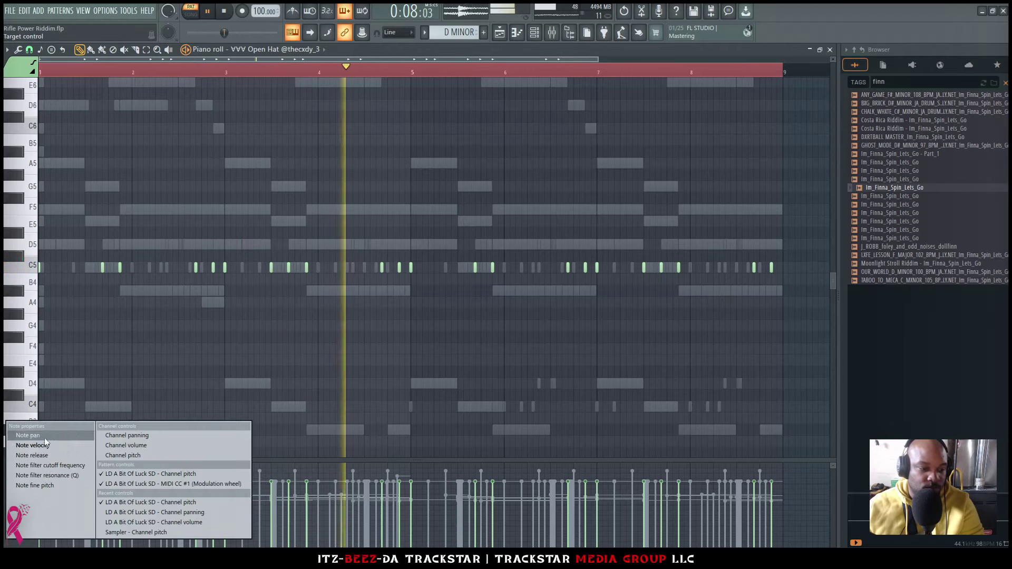
{"action": "left_click", "coordinate": [41, 484]}
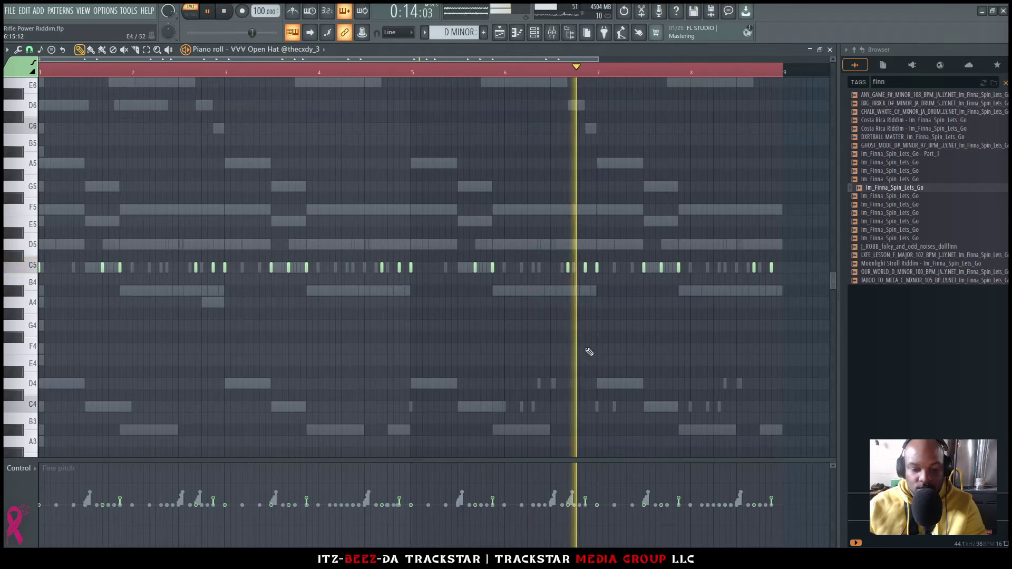
{"action": "left_click", "coordinate": [535, 32]}
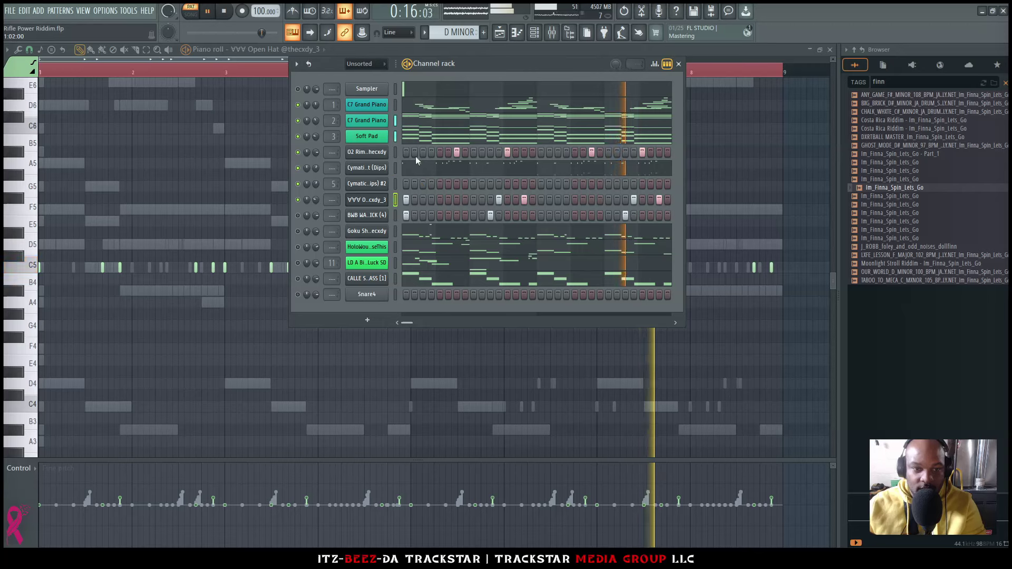
{"action": "right_click", "coordinate": [385, 168]}
{"action": "left_click", "coordinate": [599, 167]}
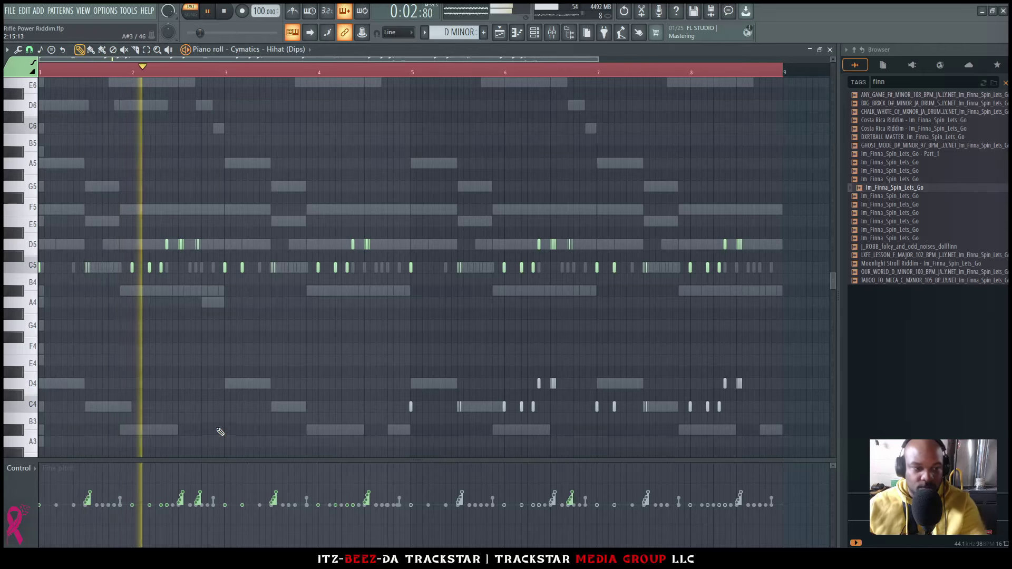
Step: Check the BWB WAV 9 KICK (4) channel's sampler and view its piano roll notes with note velocity in the control lane
{"action": "left_click", "coordinate": [534, 33]}
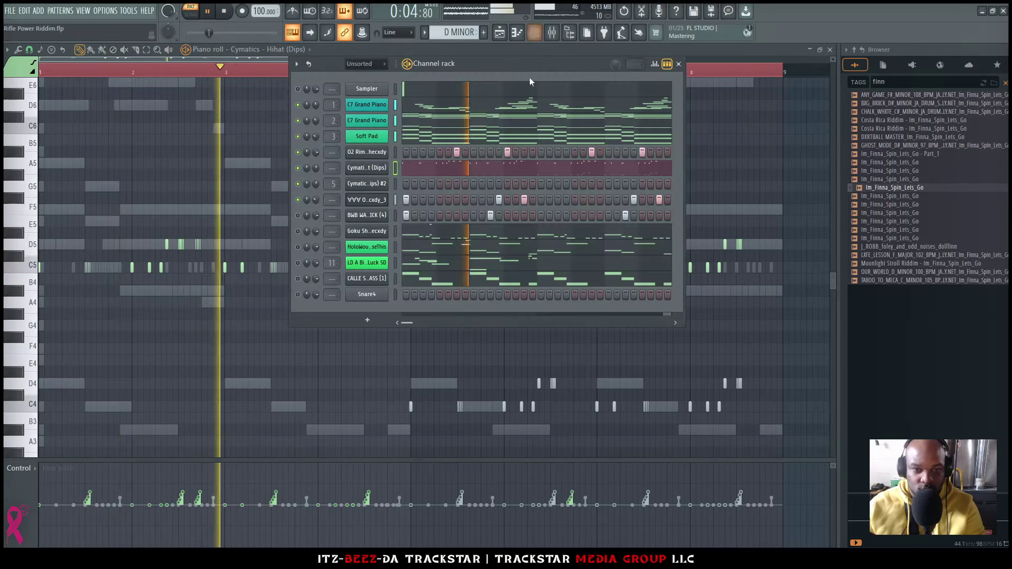
{"action": "left_click", "coordinate": [368, 217]}
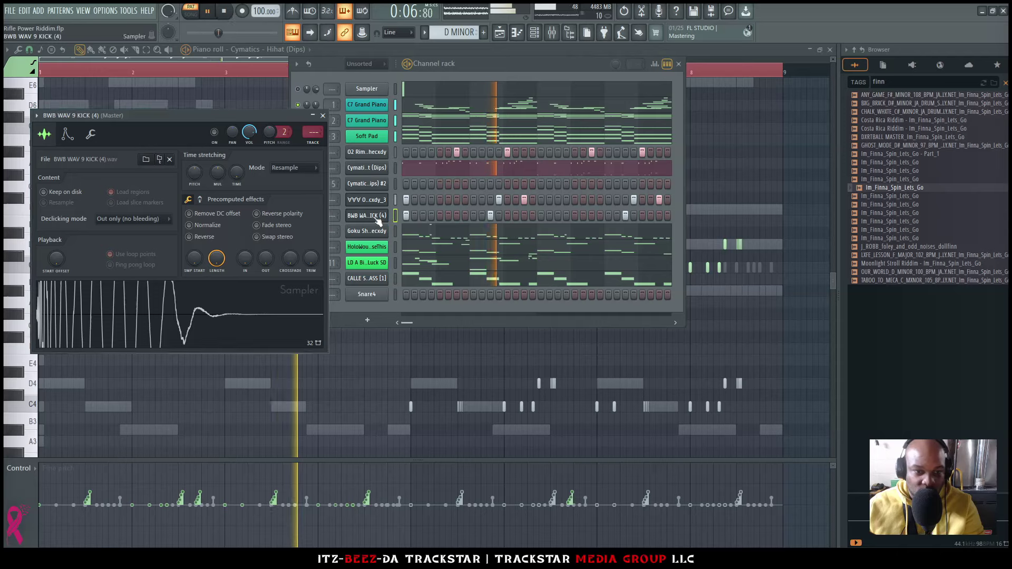
{"action": "left_click", "coordinate": [368, 217]}
{"action": "right_click", "coordinate": [390, 216]}
{"action": "left_click", "coordinate": [409, 216]}
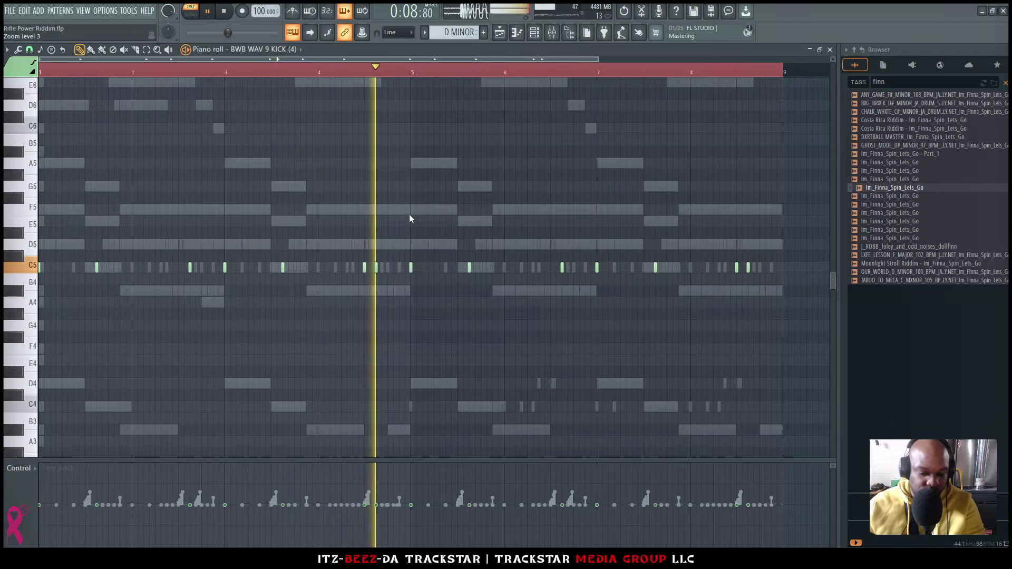
{"action": "left_click", "coordinate": [28, 467]}
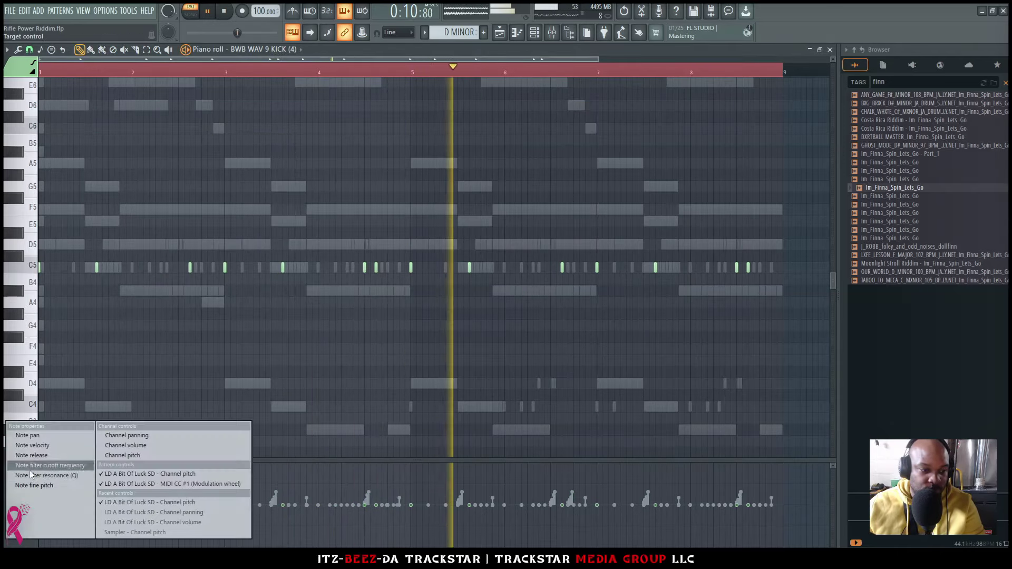
{"action": "left_click", "coordinate": [47, 446]}
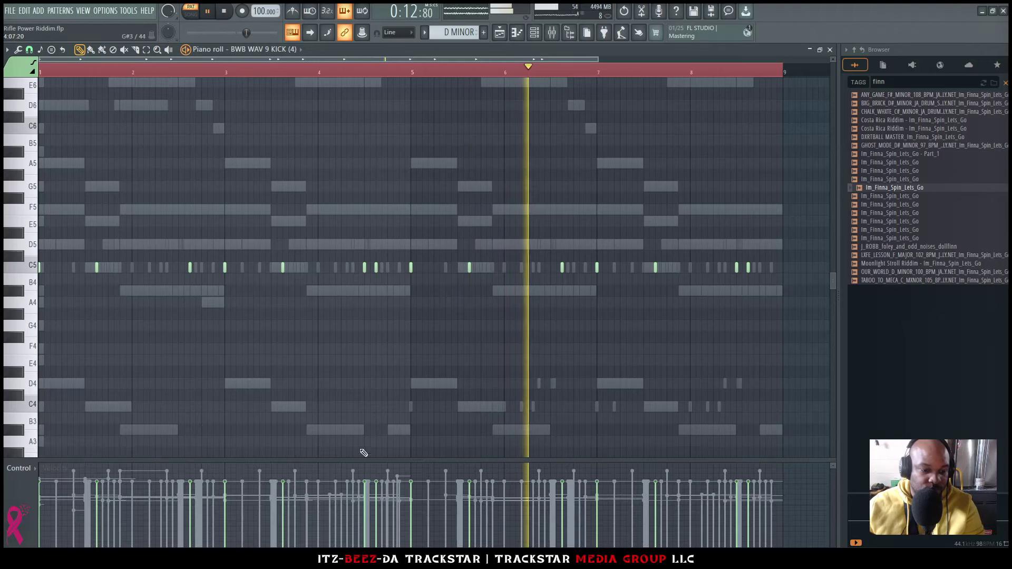
Step: Lengthen all the BWB WAV 9 KICK (4) notes together and return to the channel rack
{"action": "key", "text": "ctrl+a"}
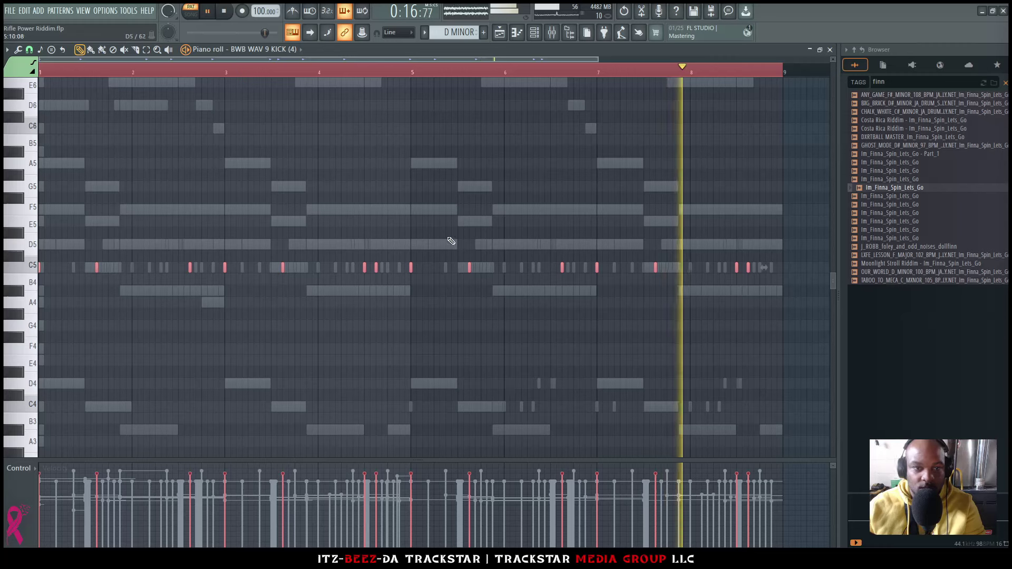
{"action": "left_click_drag", "start_coordinate": [411, 270], "coordinate": [417, 268]}
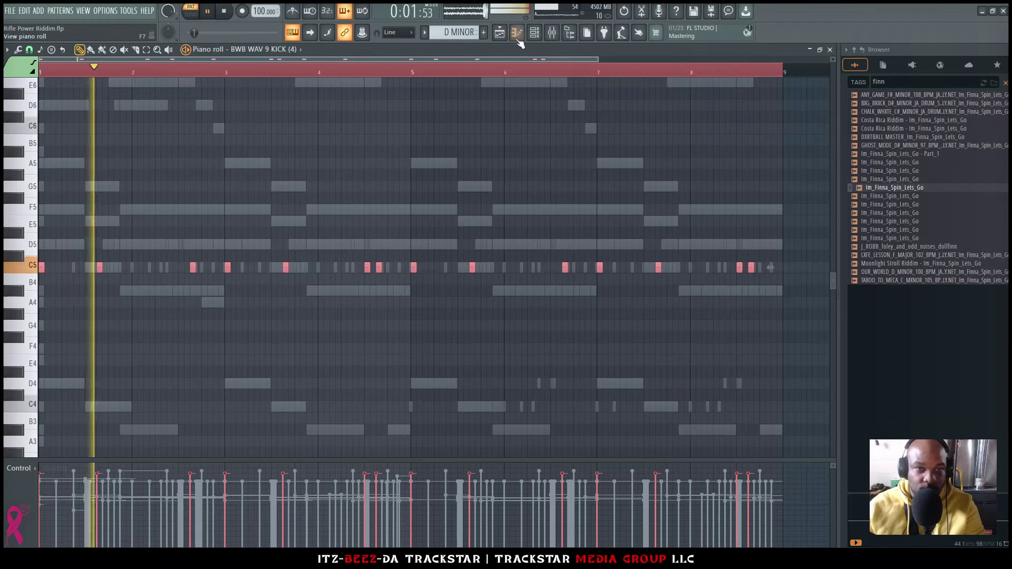
{"action": "key", "text": "F6"}
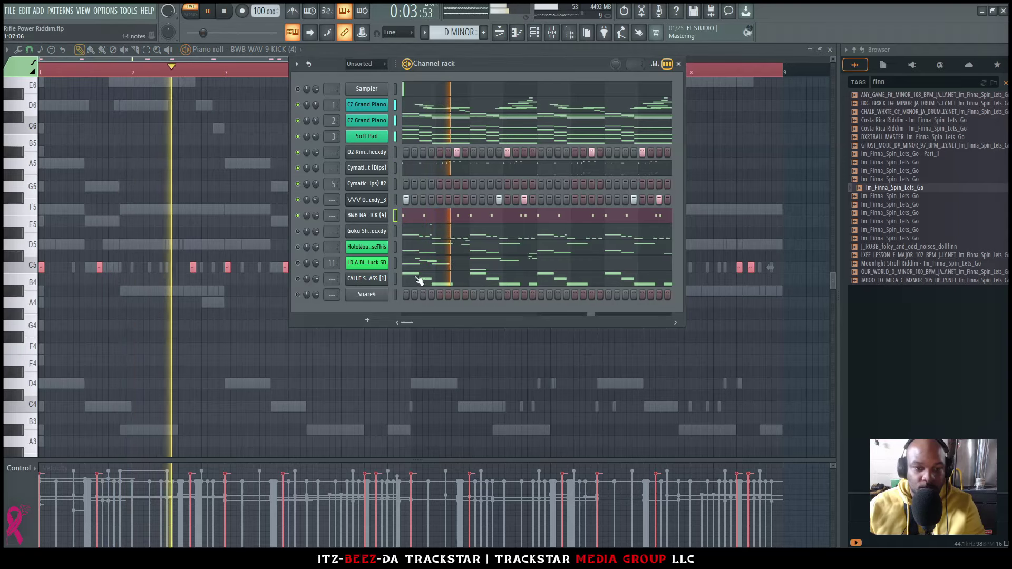
Step: Restart pattern playback and audition the Goku Shorty 808 notes in the piano roll
{"action": "key", "text": "space"}
{"action": "left_click", "coordinate": [377, 236]}
{"action": "left_click", "coordinate": [372, 232]}
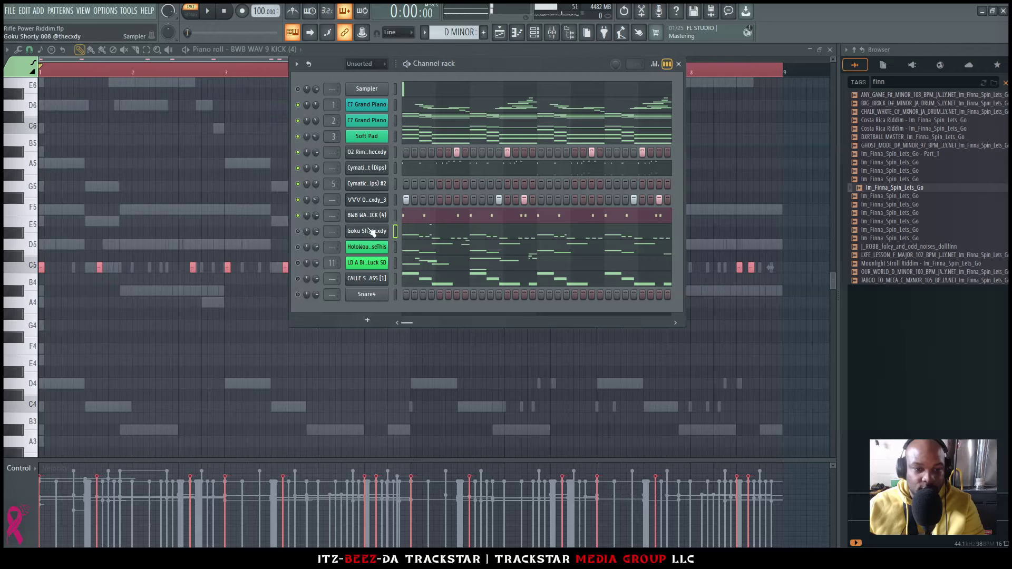
{"action": "key", "text": "space"}
{"action": "key", "text": "F7"}
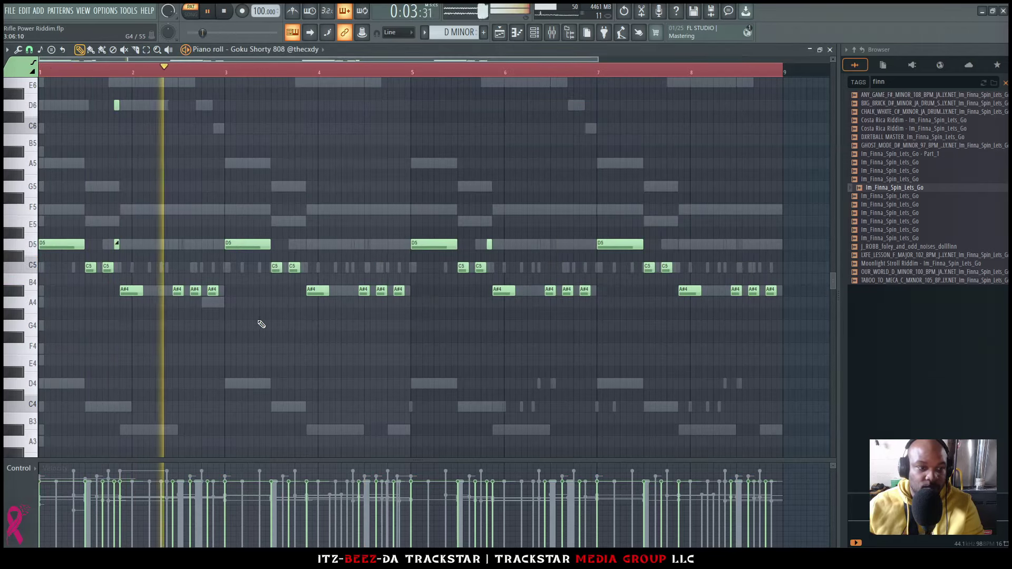
{"action": "scroll", "coordinate": [282, 327], "scroll_direction": "up", "scroll_amount": 2}
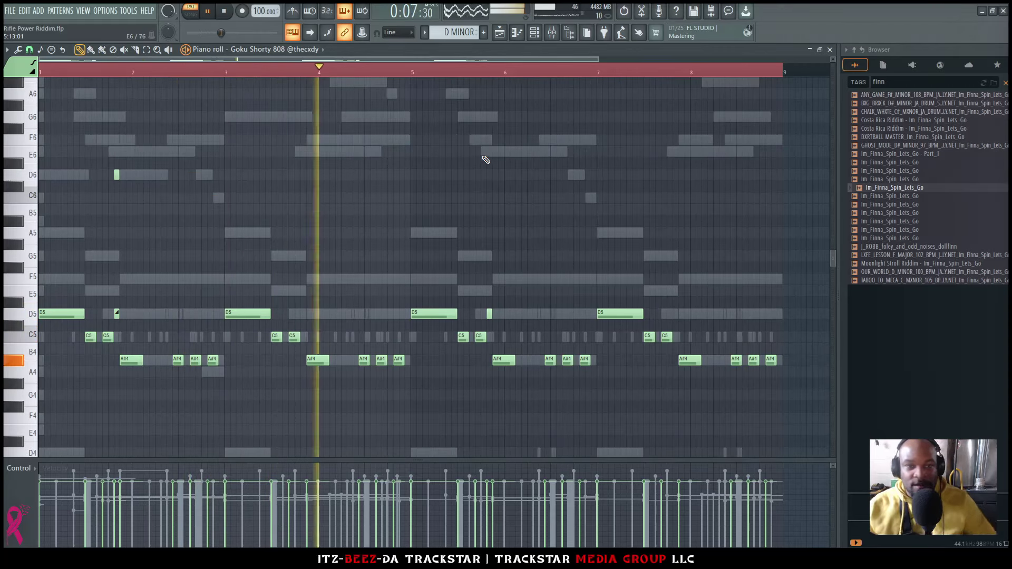
Step: Inspect the Goku Shorty 808 channel's sampler settings and waveform while the pattern plays, and stop playback
{"action": "left_click", "coordinate": [534, 33]}
{"action": "left_click", "coordinate": [366, 231]}
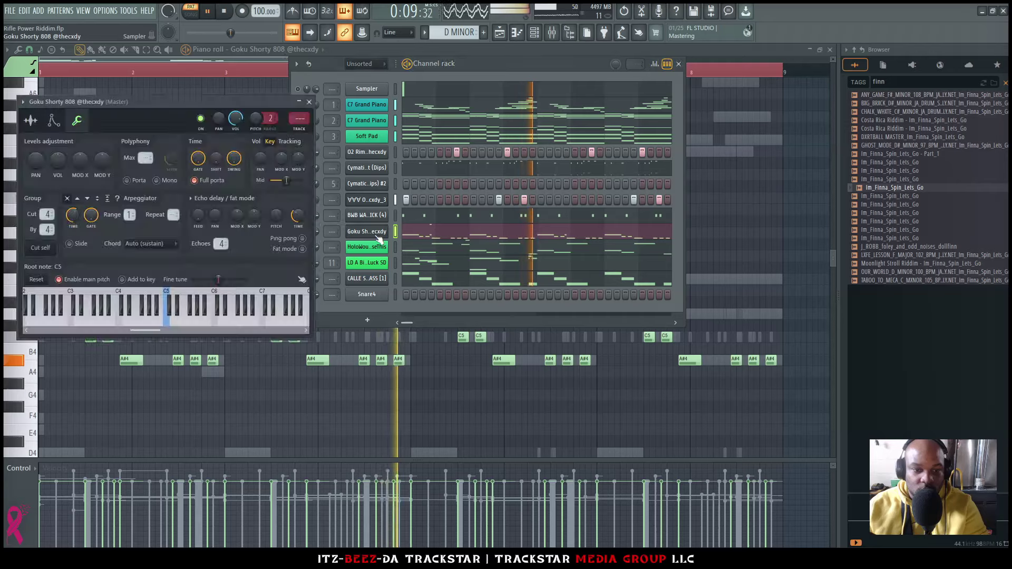
{"action": "left_click", "coordinate": [31, 121]}
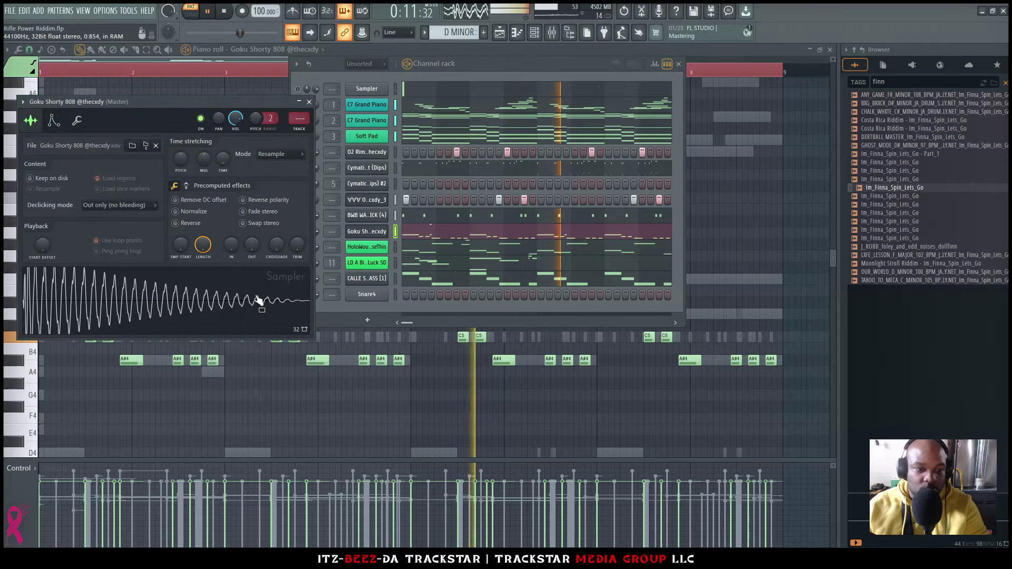
{"action": "left_click", "coordinate": [309, 102]}
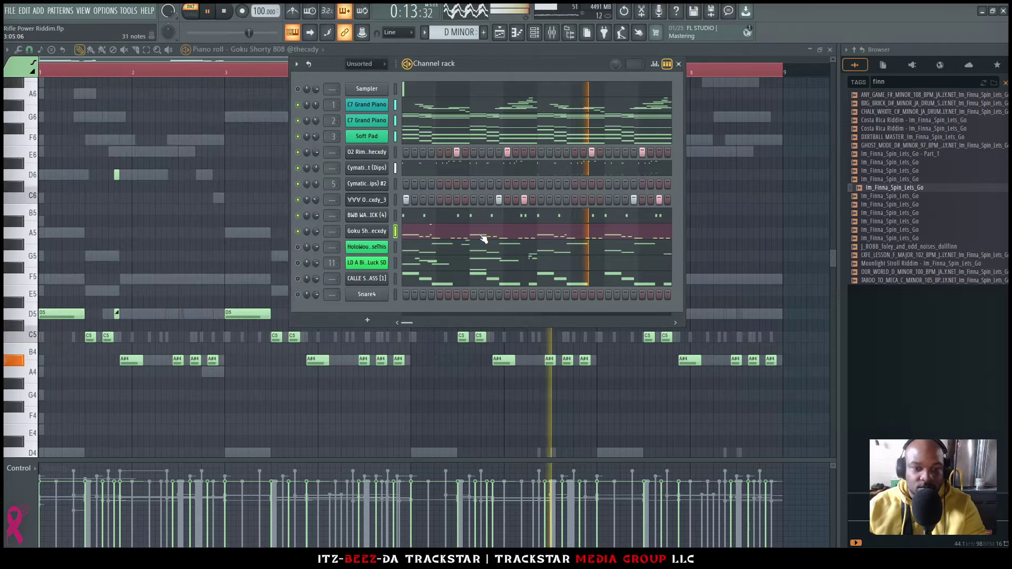
{"action": "key", "text": "F6"}
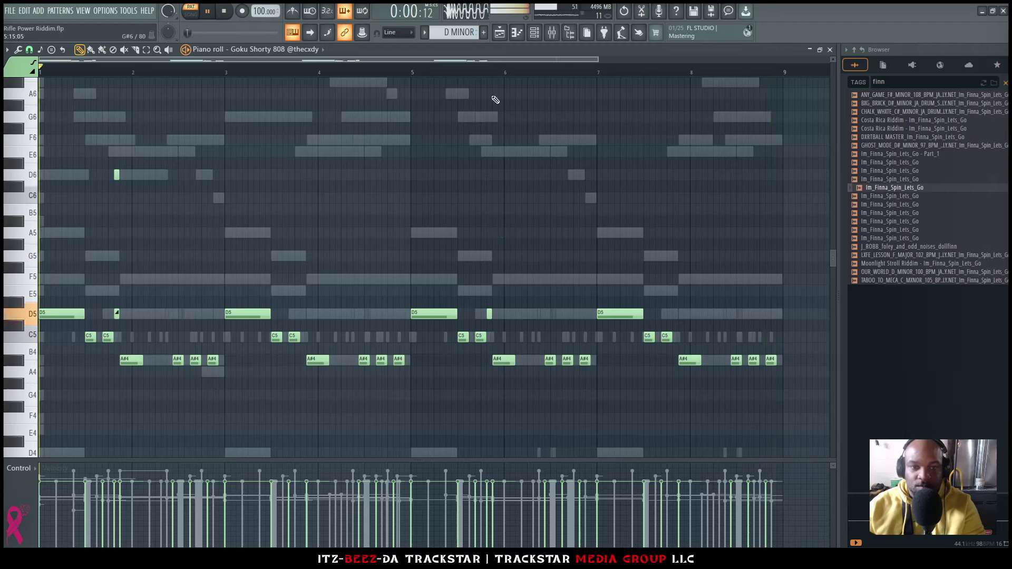
{"action": "key", "text": "space"}
Step: Swap Goku Shorty 808 for HoloWouldSoUseThis in playback and examine its Serum instrument and piano roll notes
{"action": "left_click", "coordinate": [535, 33]}
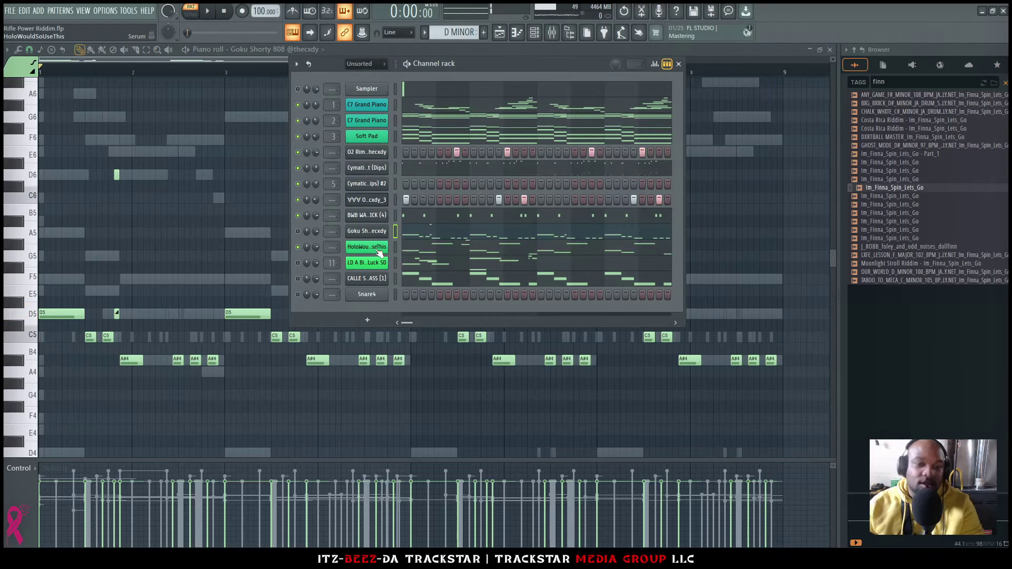
{"action": "left_click", "coordinate": [496, 251]}
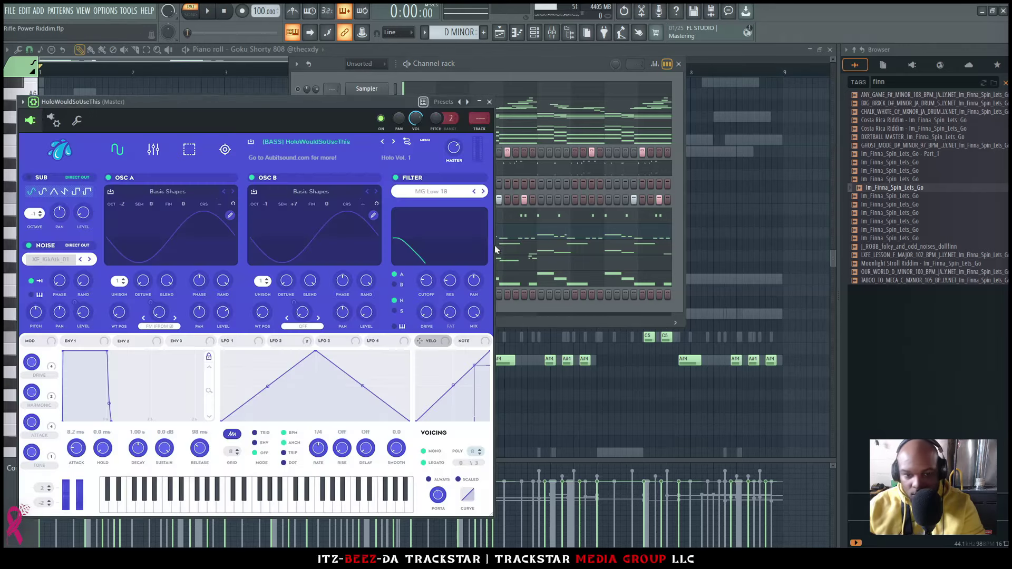
{"action": "left_click", "coordinate": [563, 256]}
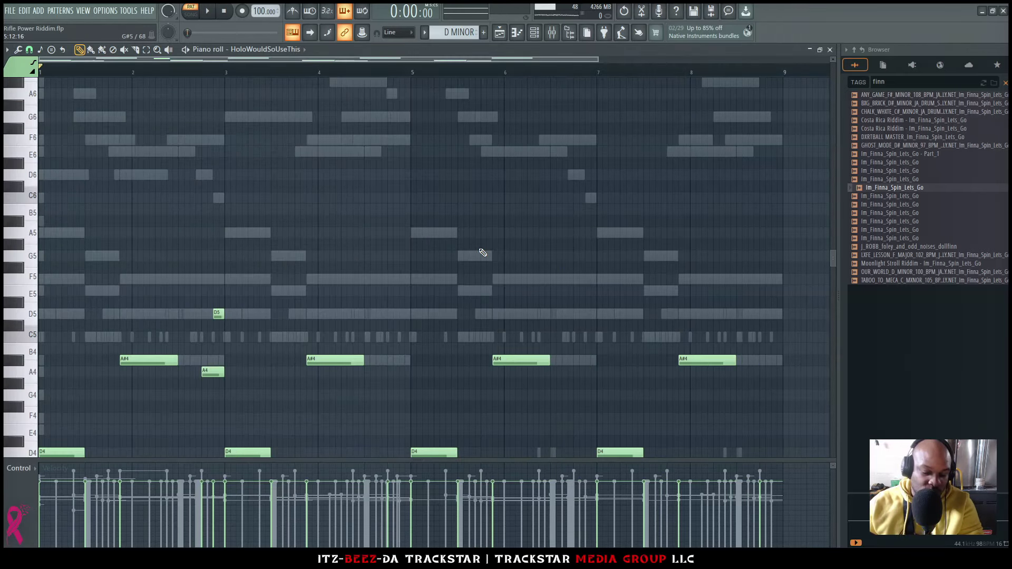
{"action": "scroll", "coordinate": [483, 254], "scroll_direction": "down", "scroll_amount": 4}
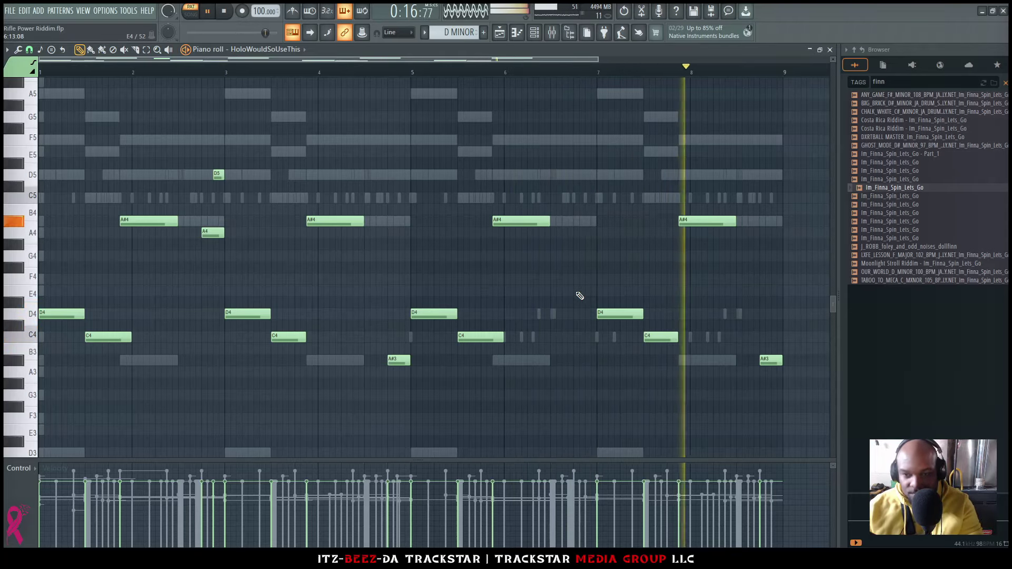
{"action": "key", "text": "space"}
Step: Audition the pattern from the channel rack and unmute all remaining channels
{"action": "left_click", "coordinate": [540, 41]}
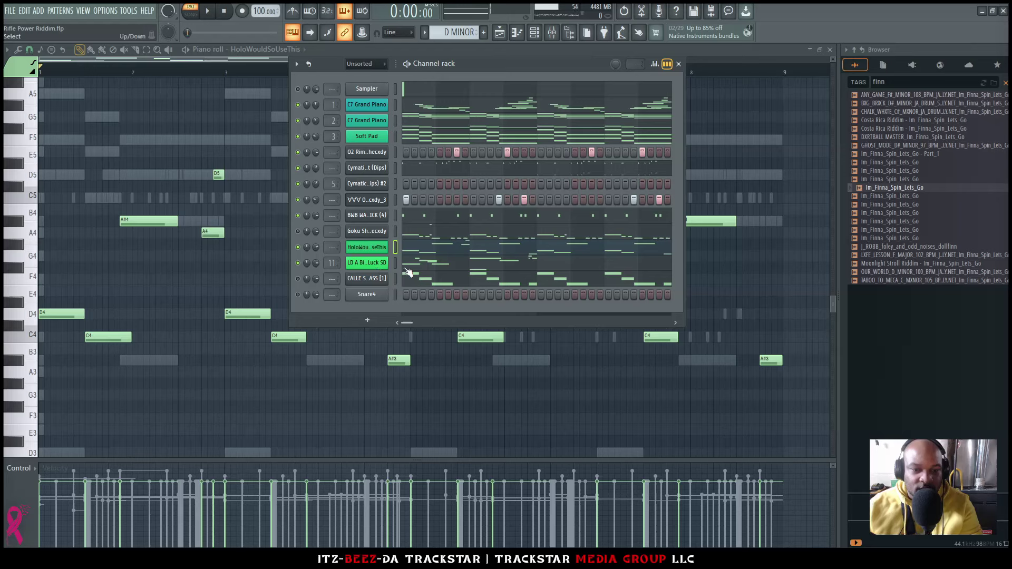
{"action": "key", "text": "space"}
{"action": "key", "text": "space"}
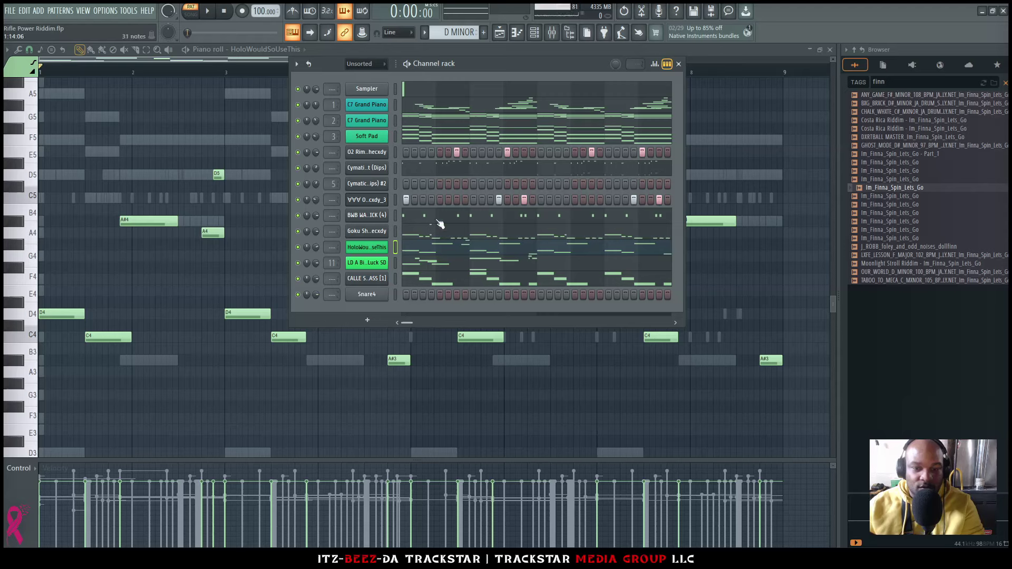
Step: Look over the playlist arrangement from the instrument tracks down to the samples group
{"action": "left_click", "coordinate": [500, 32]}
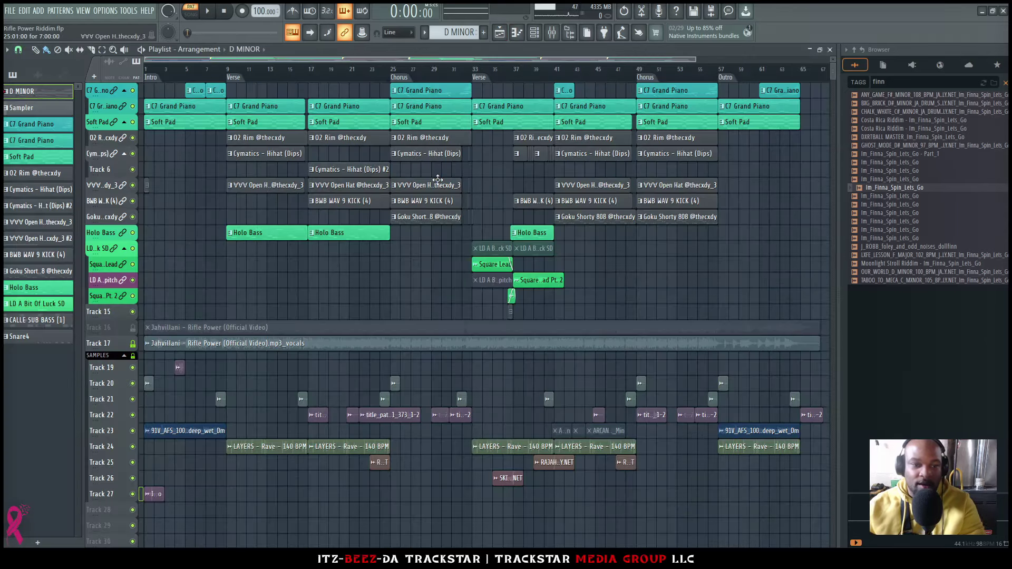
{"action": "scroll", "coordinate": [419, 267], "scroll_direction": "up", "scroll_amount": 4}
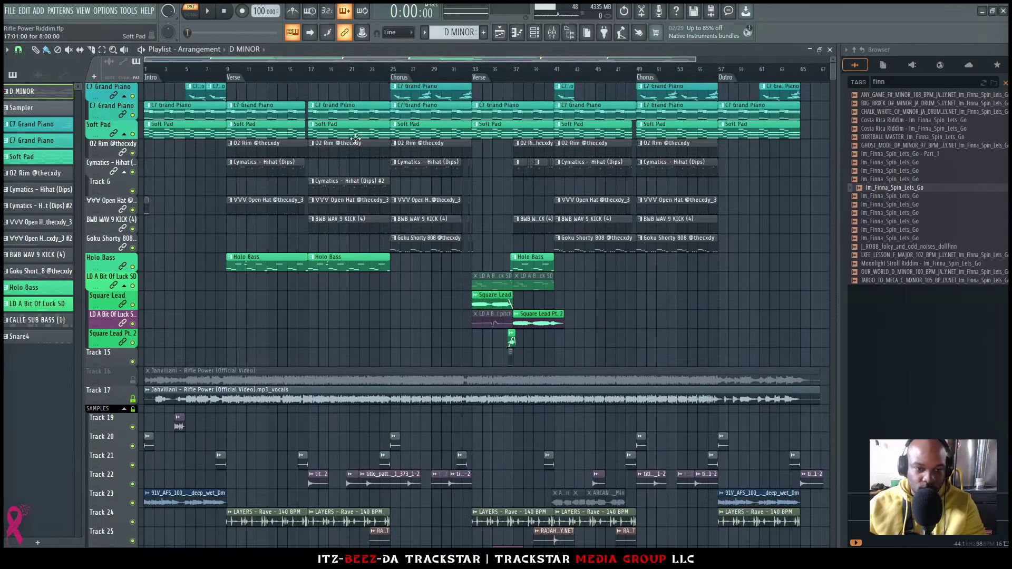
{"action": "scroll", "coordinate": [407, 281], "scroll_direction": "down", "scroll_amount": 6}
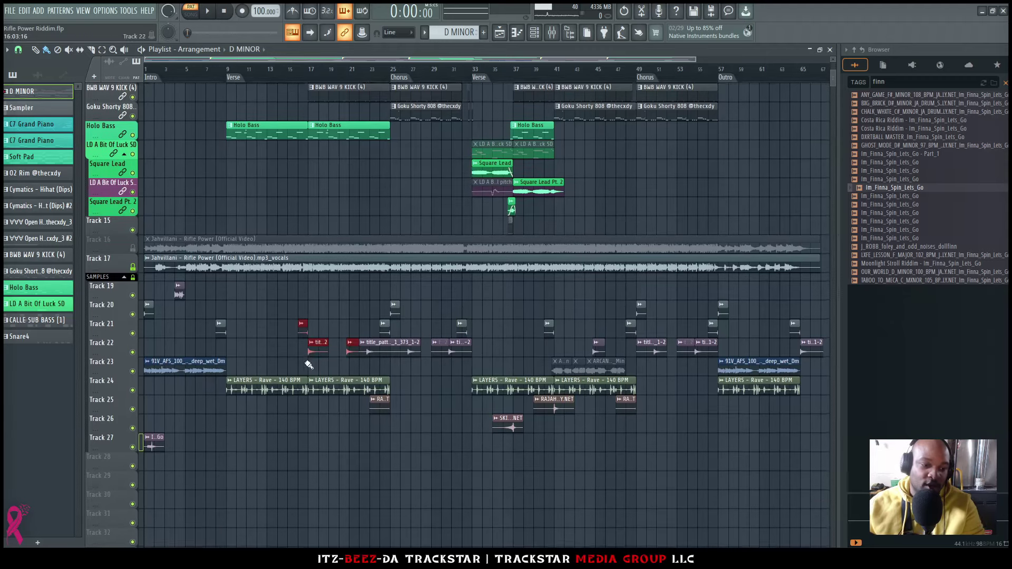
Step: Mute the Track 17 vocals and inspect the 91V_AFS_100 vocal hook clip within the selected Intro section in song mode
{"action": "double_click", "coordinate": [161, 79]}
{"action": "left_click", "coordinate": [133, 267]}
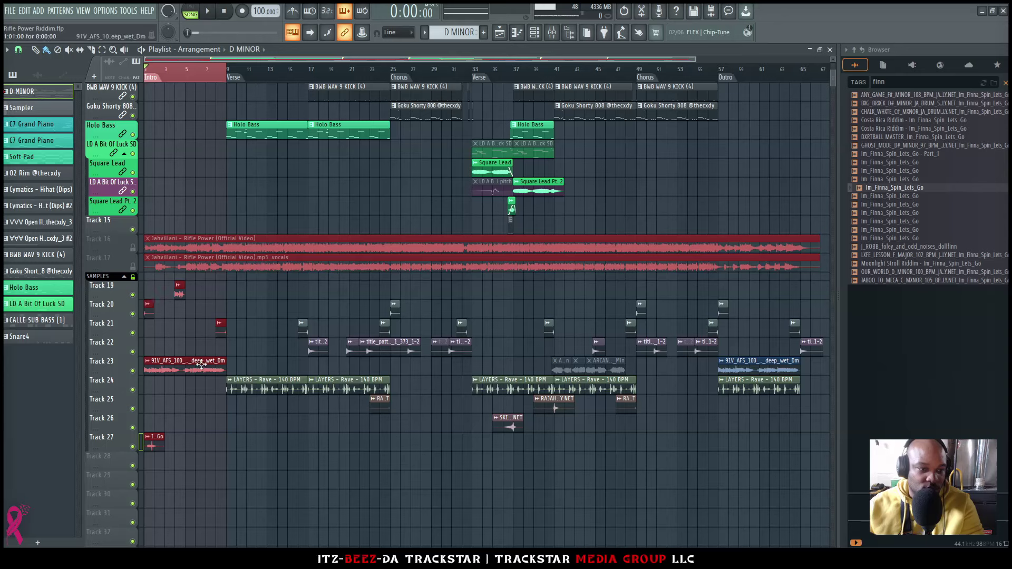
{"action": "double_click", "coordinate": [168, 367]}
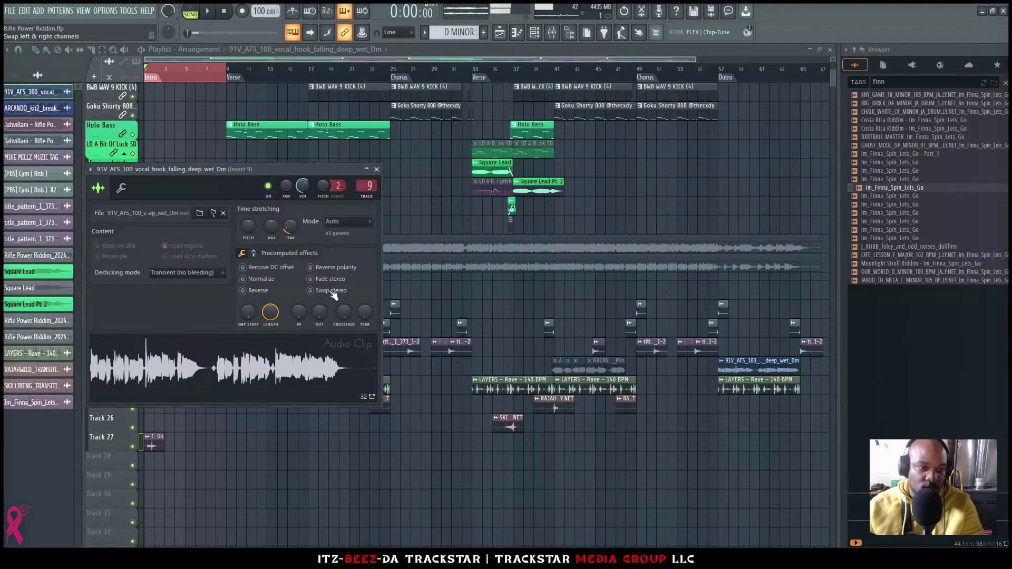
{"action": "key", "text": "Escape"}
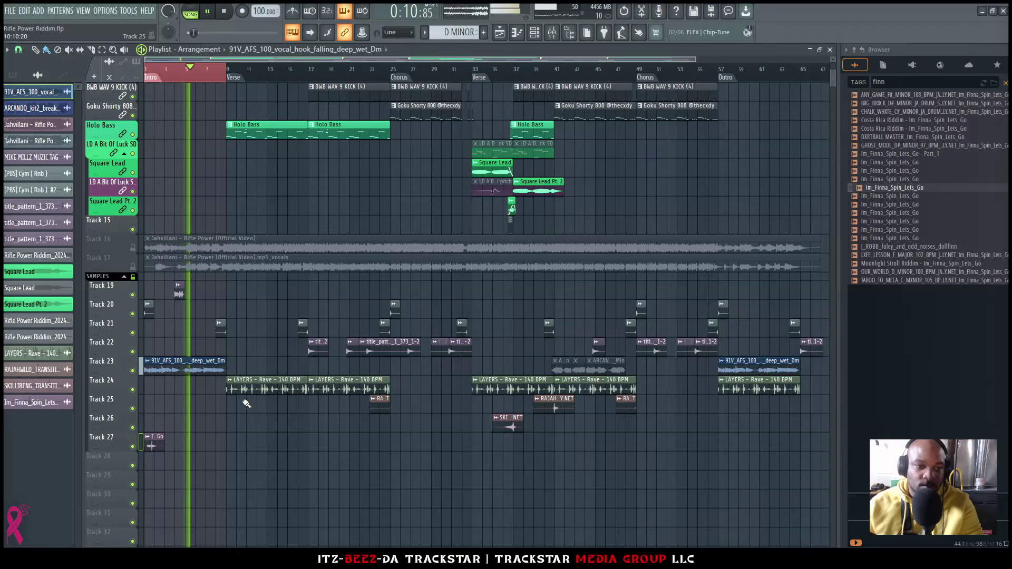
Step: Listen through the Intro, looking over the sample tracks, and clear the Intro time selection
{"action": "scroll", "coordinate": [222, 238], "scroll_direction": "up", "scroll_amount": 5}
{"action": "scroll", "coordinate": [233, 248], "scroll_direction": "down", "scroll_amount": 6}
{"action": "scroll", "coordinate": [253, 301], "scroll_direction": "down", "scroll_amount": 3}
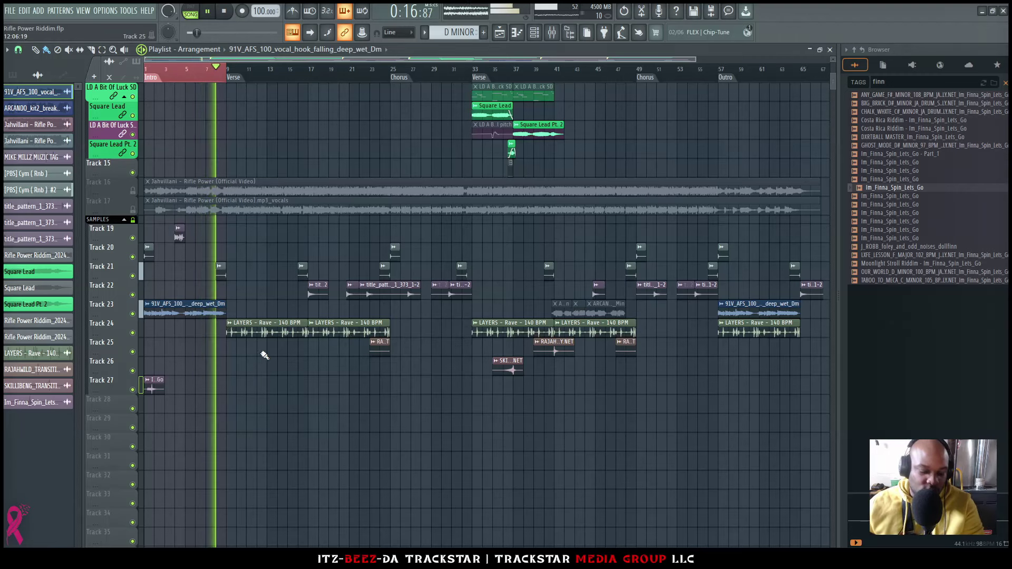
{"action": "left_click", "coordinate": [274, 317]}
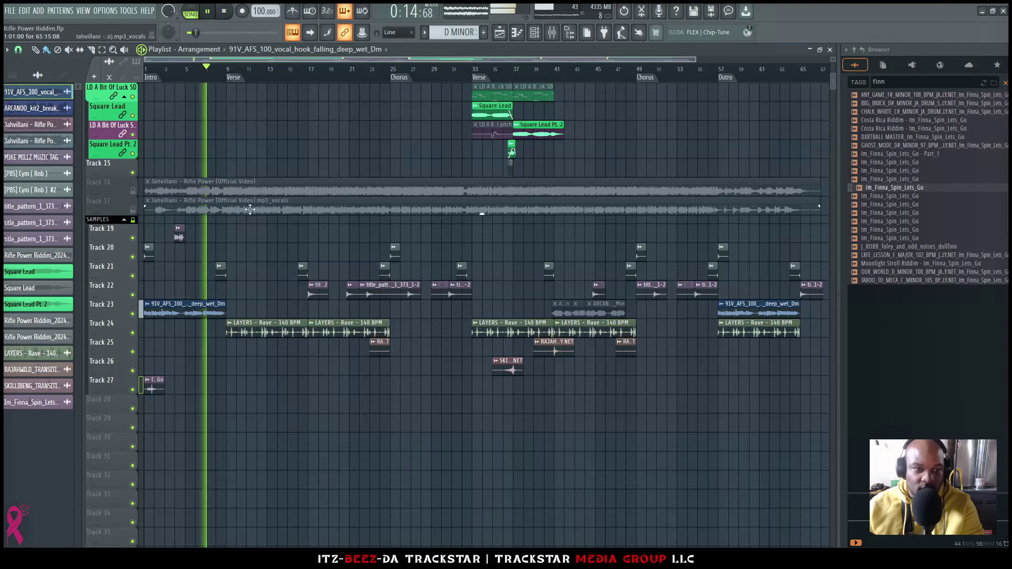
Step: Stop playback, open the [PBS] Cym ( Rnb ) #2 clip at the end of the intro, and route it to mixer Insert 3
{"action": "scroll", "coordinate": [283, 286], "scroll_direction": "up", "scroll_amount": 6}
{"action": "scroll", "coordinate": [282, 287], "scroll_direction": "up", "scroll_amount": 3}
{"action": "key", "text": "space"}
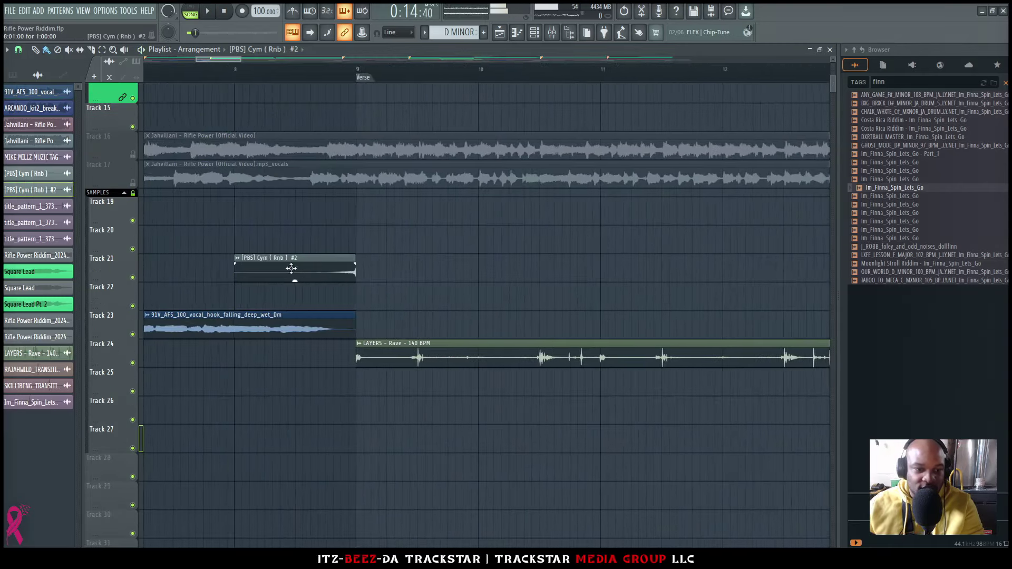
{"action": "double_click", "coordinate": [287, 270]}
{"action": "key", "text": "F9"}
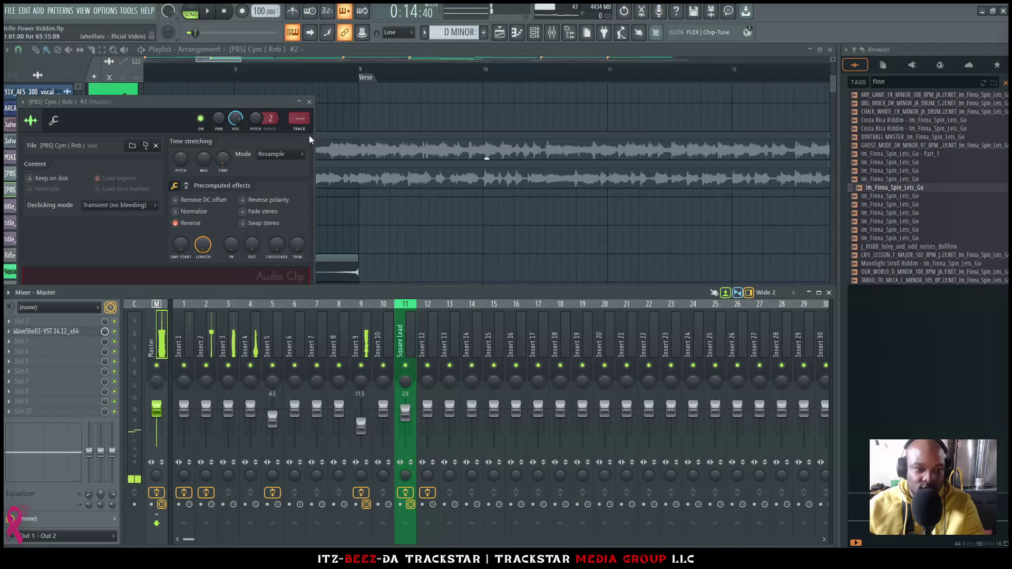
{"action": "left_click_drag", "start_coordinate": [285, 105], "coordinate": [774, 123]}
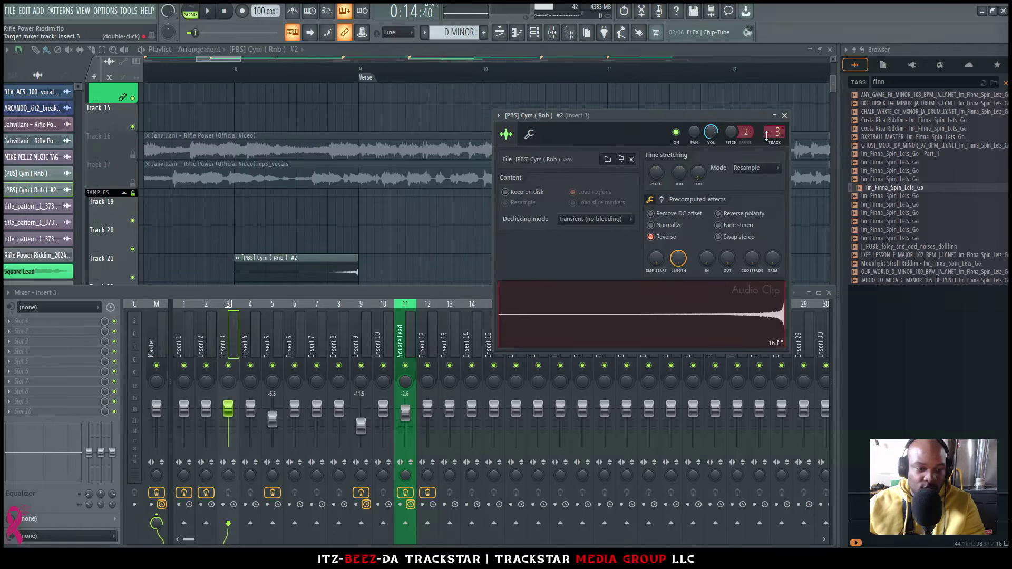
Step: Load the Plate_Reverse_Anything_TMG mixer track state on Insert 3 and place the cymbal clip's window beside the reverb
{"action": "right_click", "coordinate": [230, 328]}
{"action": "mouse_move", "coordinate": [279, 297]}
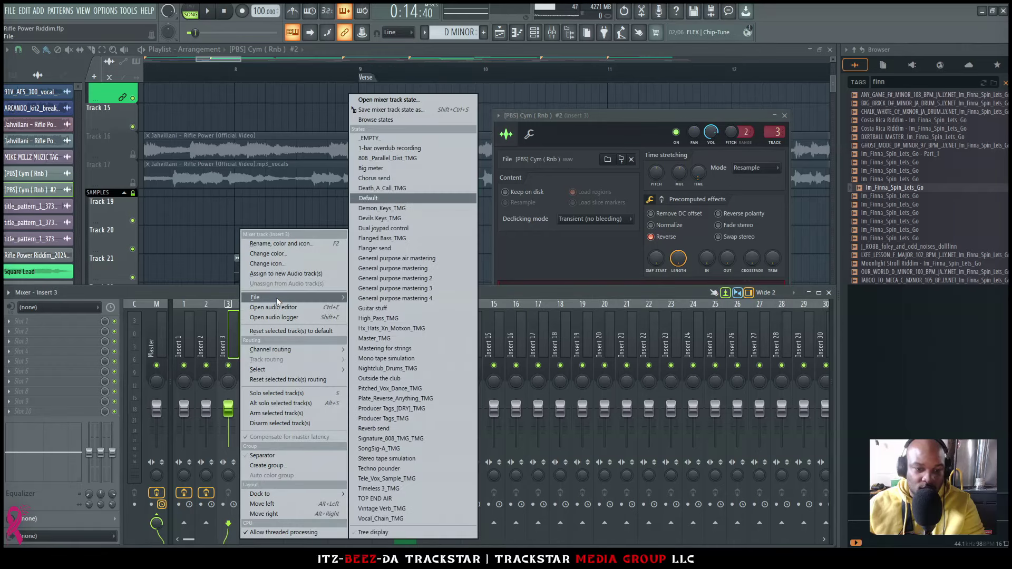
{"action": "left_click", "coordinate": [421, 399]}
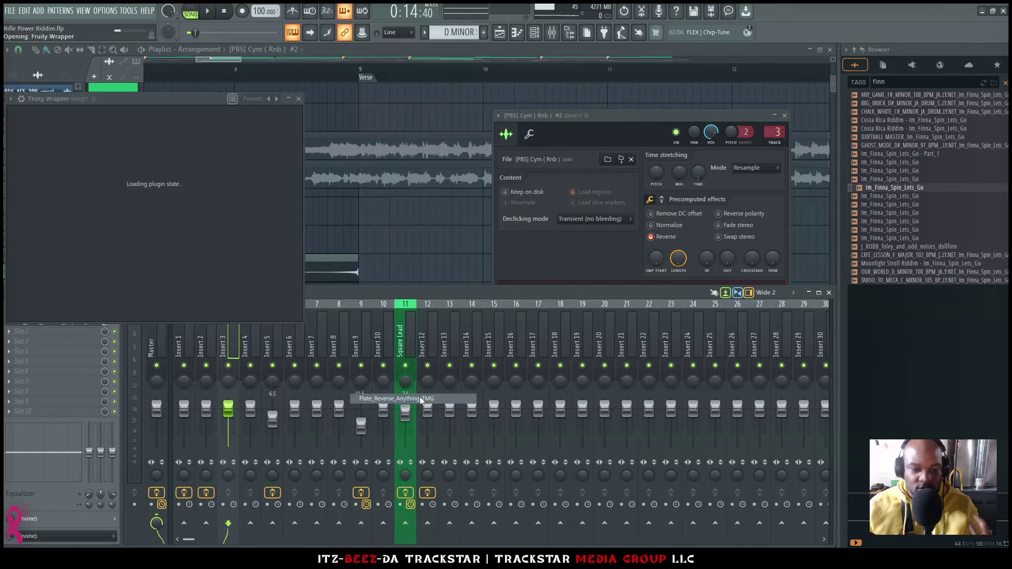
{"action": "left_click_drag", "start_coordinate": [661, 142], "coordinate": [604, 120]}
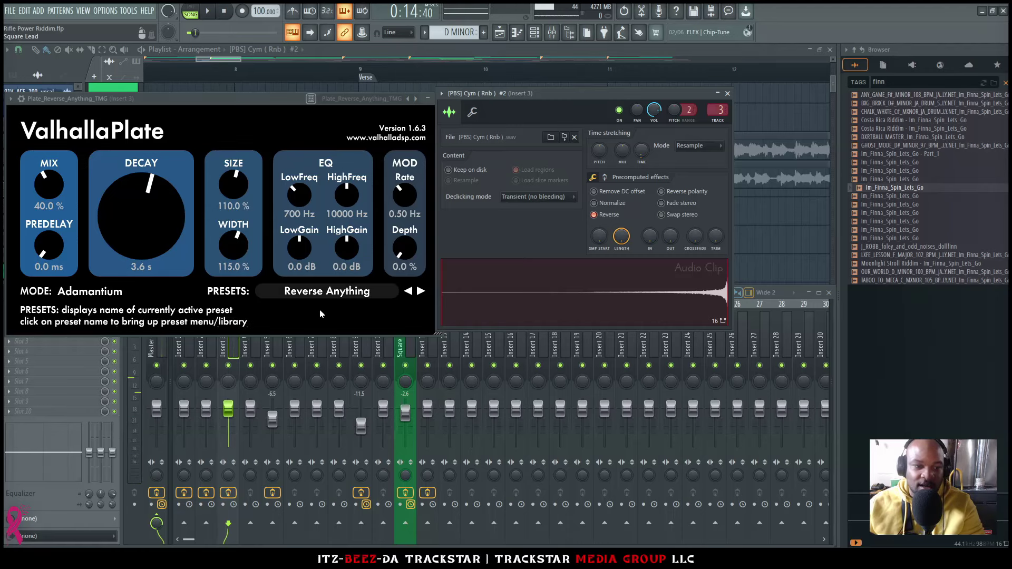
Step: Raise the ValhallaPlate mix to 54.4% and boost the cymbal clip's gain by 3%, then return to the playlist
{"action": "left_click_drag", "start_coordinate": [50, 184], "coordinate": [52, 173]}
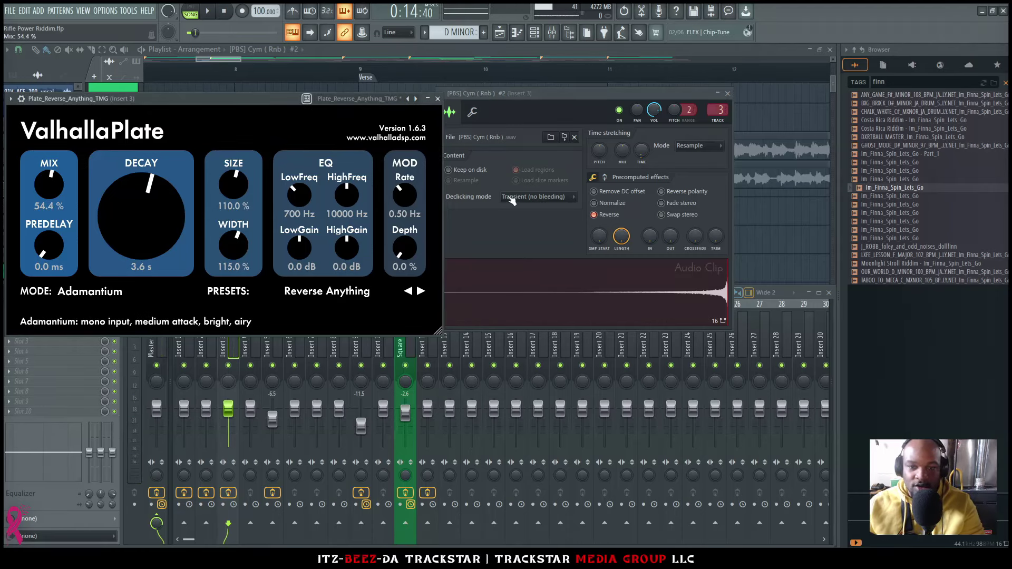
{"action": "left_click", "coordinate": [605, 177]}
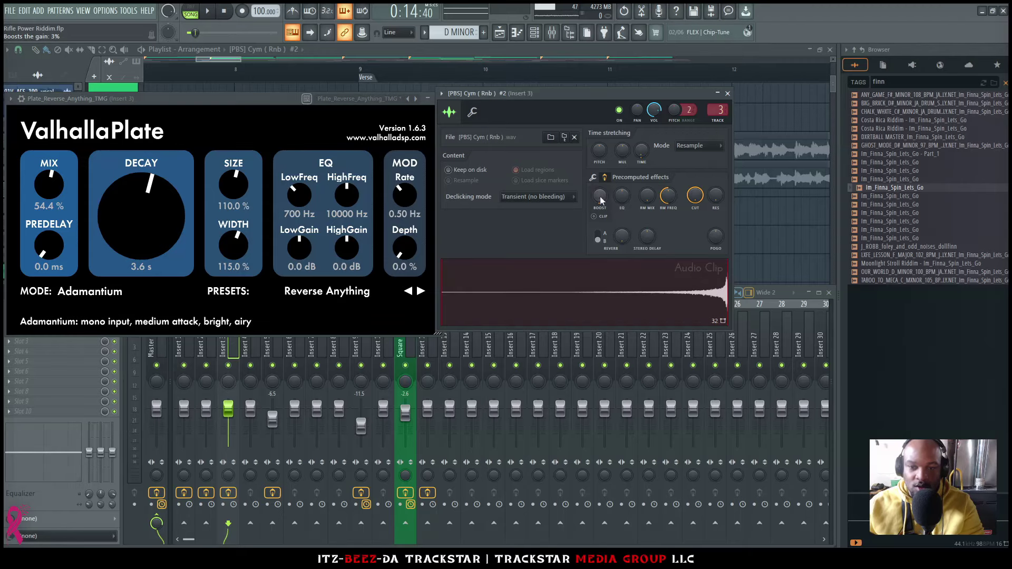
{"action": "key", "text": "F5"}
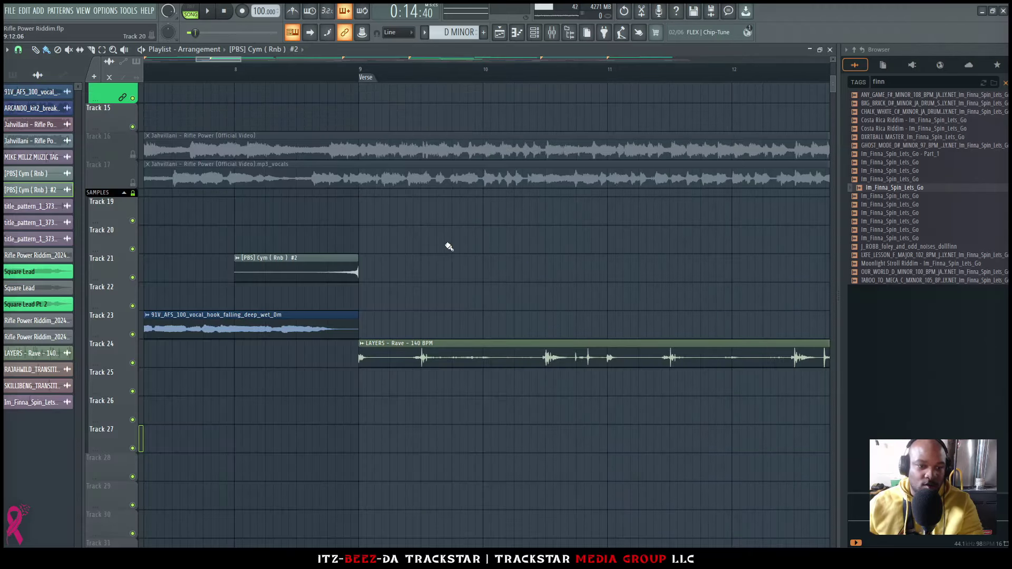
Step: Play into the verse and open the settings of the first LAYERS - Rave - 140 BPM clip on Track 24
{"action": "scroll", "coordinate": [369, 237], "scroll_direction": "down", "scroll_amount": 1}
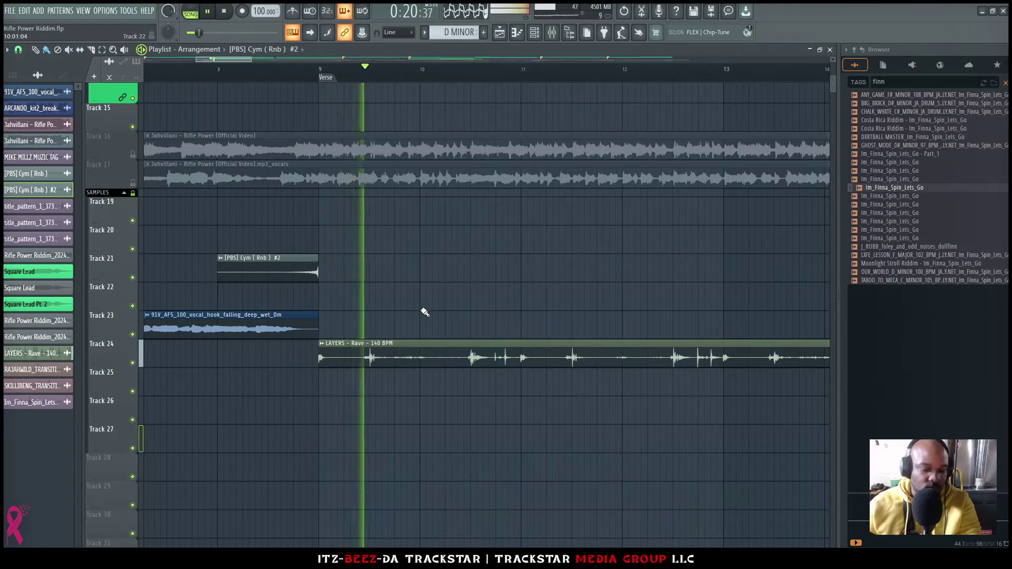
{"action": "scroll", "coordinate": [409, 313], "scroll_direction": "down", "scroll_amount": 3}
{"action": "scroll", "coordinate": [409, 313], "scroll_direction": "down", "scroll_amount": 1}
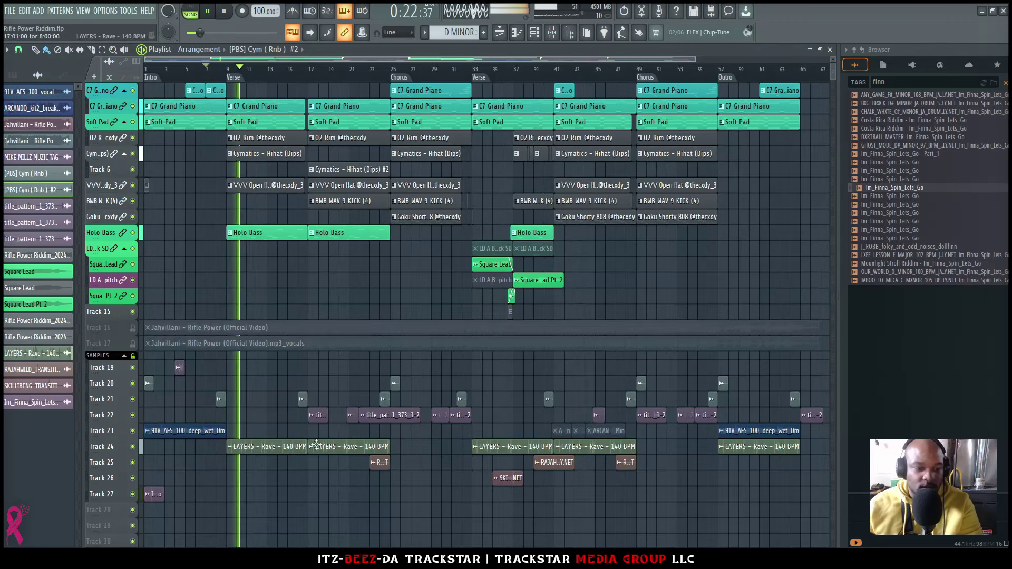
{"action": "double_click", "coordinate": [267, 447]}
{"action": "key", "text": "space"}
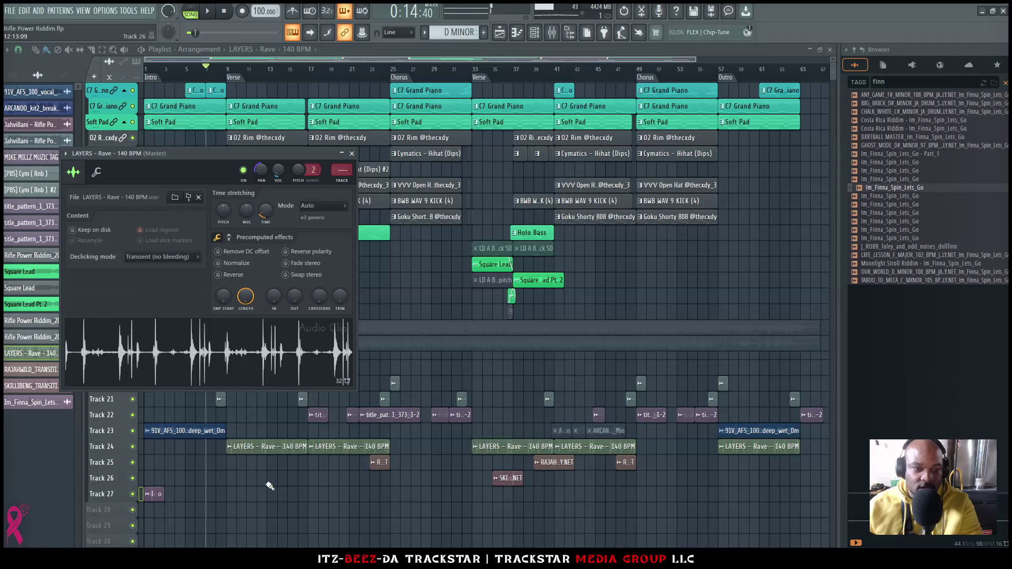
Step: Copy the LAYERS clip's volume value, audition the clip louder, and paste the copied value back
{"action": "right_click", "coordinate": [278, 174]}
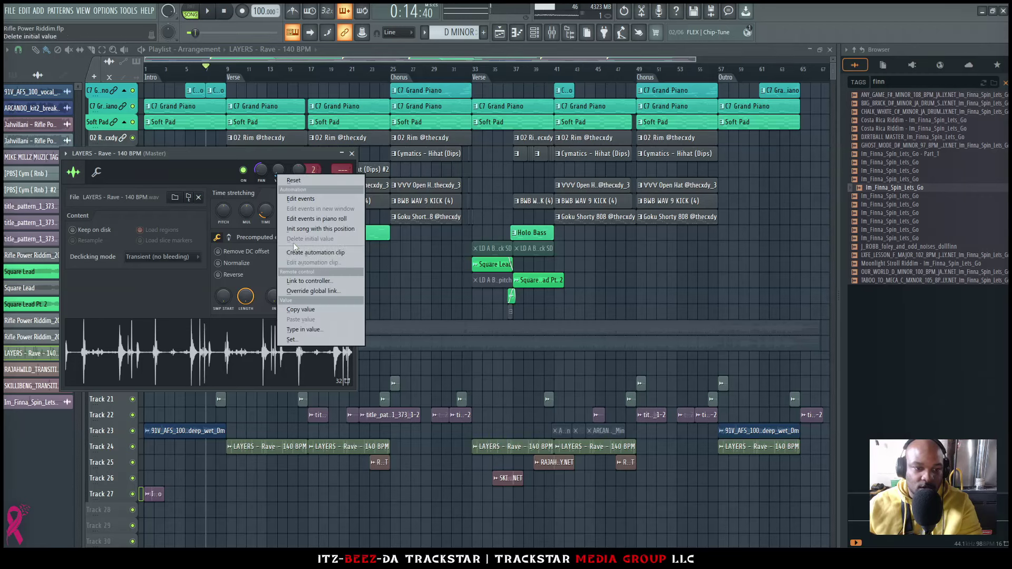
{"action": "left_click", "coordinate": [315, 309]}
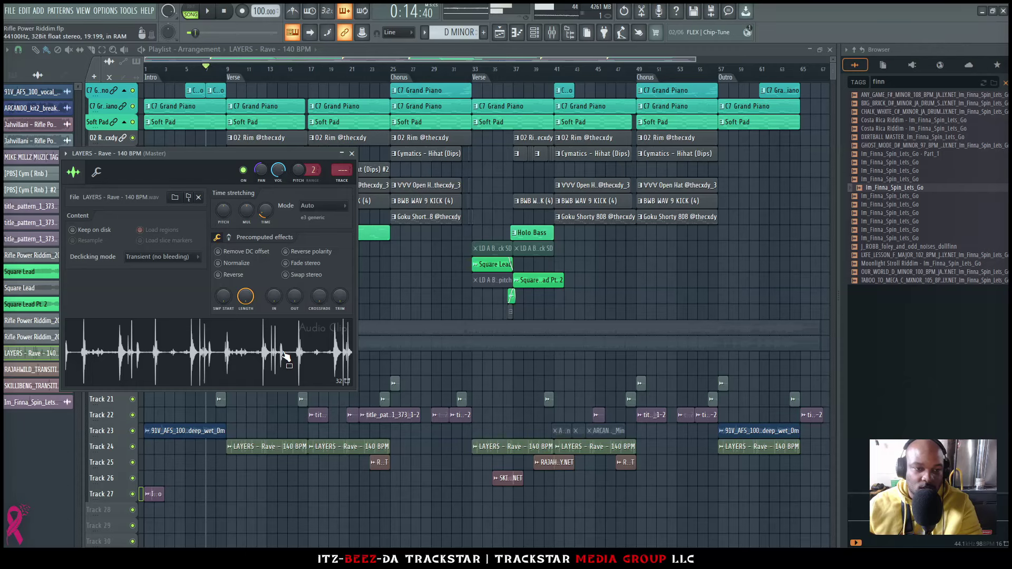
{"action": "right_click", "coordinate": [278, 175]}
{"action": "left_click", "coordinate": [317, 315]}
{"action": "key", "text": "Escape"}
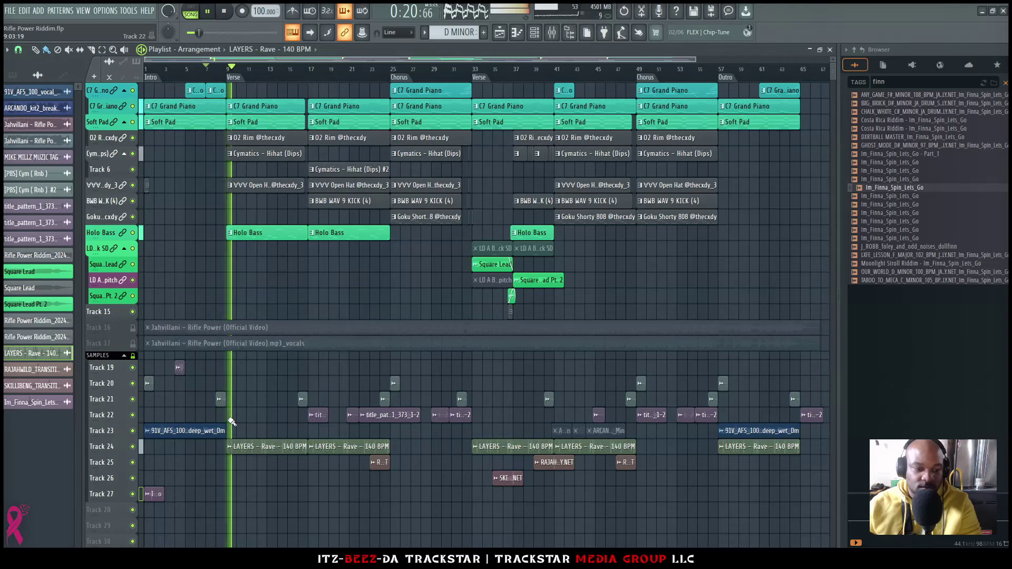
Step: Bring up the channel rack and mixer during playback and examine the signal and effects on Inserts 1, 4, 5 and 3
{"action": "scroll", "coordinate": [231, 422], "scroll_direction": "down", "scroll_amount": 2}
{"action": "scroll", "coordinate": [221, 369], "scroll_direction": "up", "scroll_amount": 5}
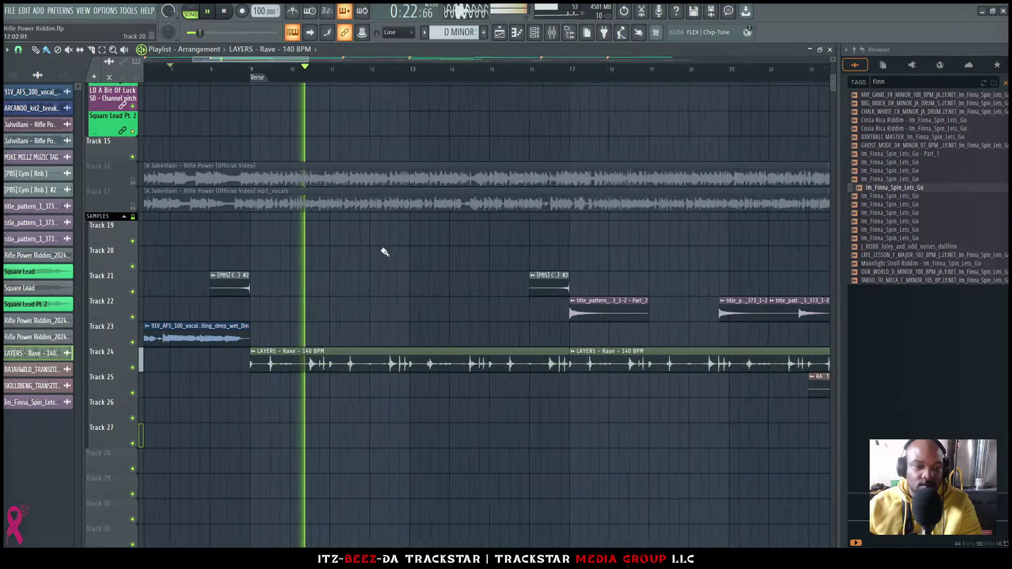
{"action": "left_click", "coordinate": [534, 33]}
{"action": "left_click", "coordinate": [552, 32]}
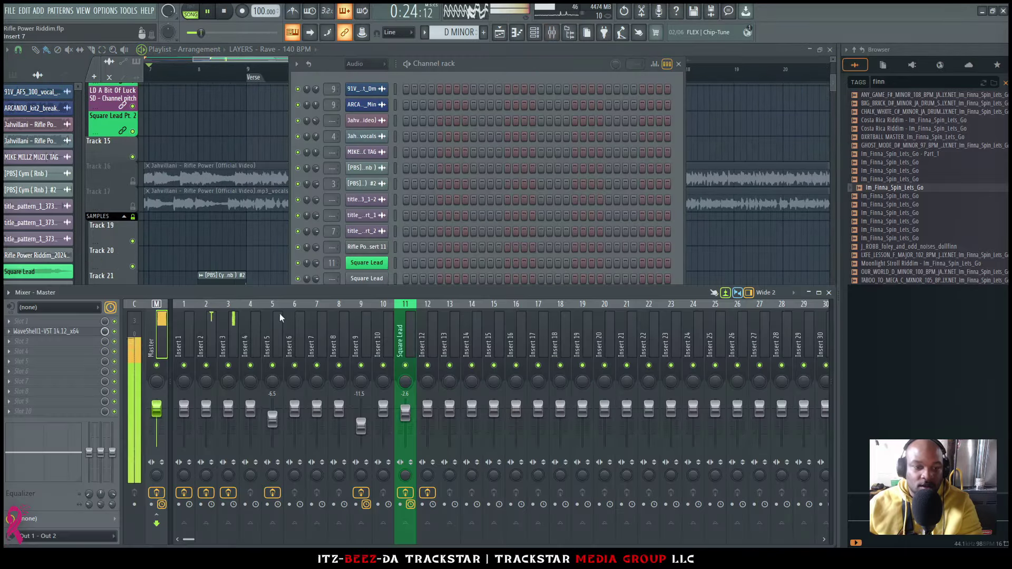
{"action": "left_click", "coordinate": [187, 336]}
{"action": "left_click", "coordinate": [257, 335]}
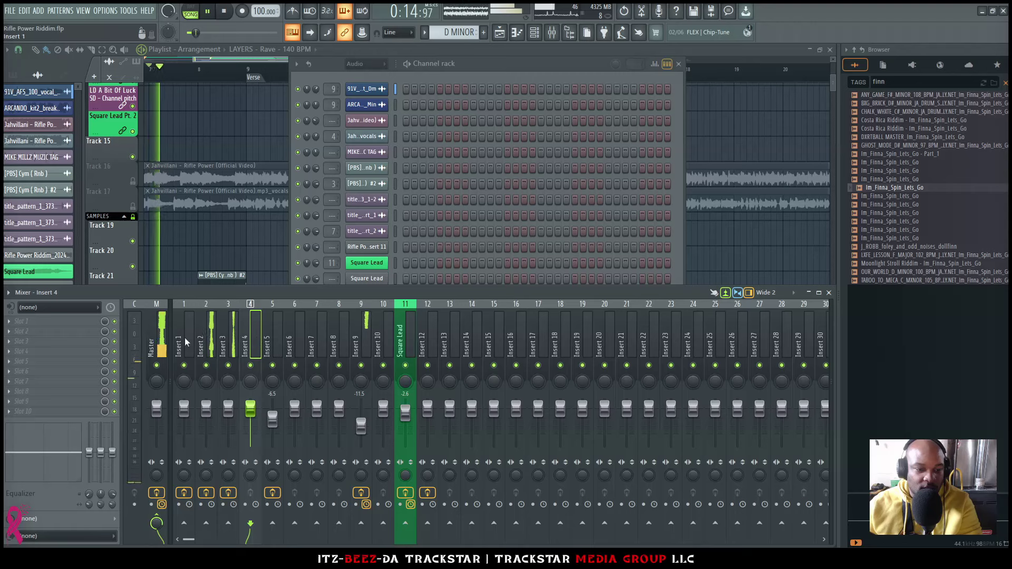
{"action": "left_click", "coordinate": [267, 337]}
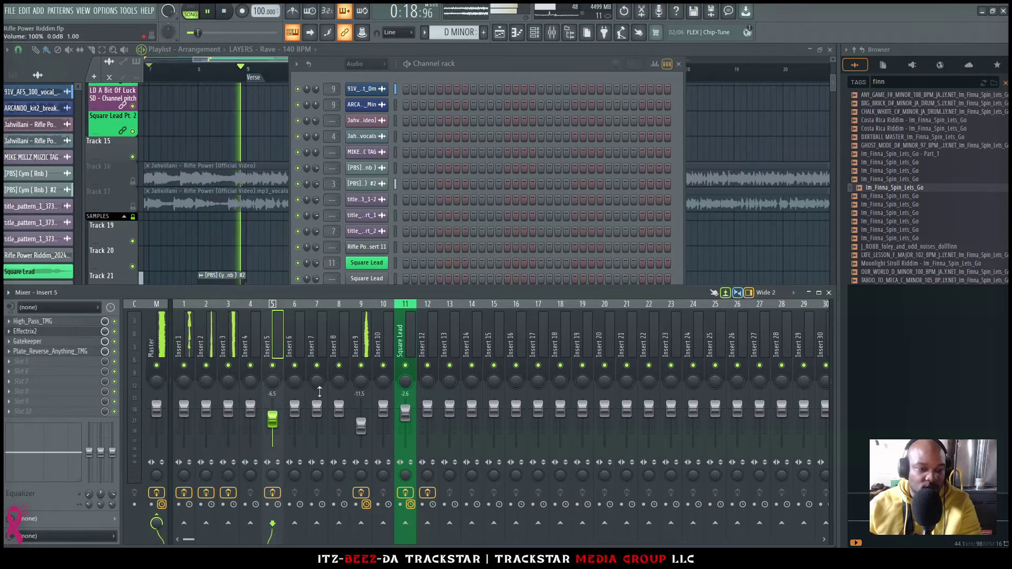
{"action": "left_click", "coordinate": [235, 343]}
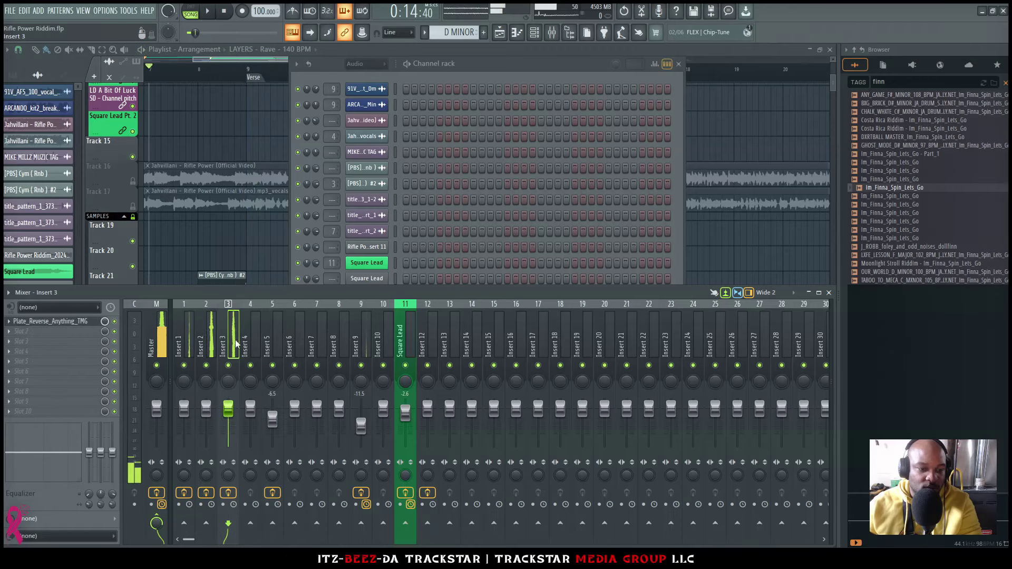
Step: Reopen the [PBS] Cym ( Rnb ) #2 clip on Track 21 and reroute it to mixer Insert 7
{"action": "key", "text": "space"}
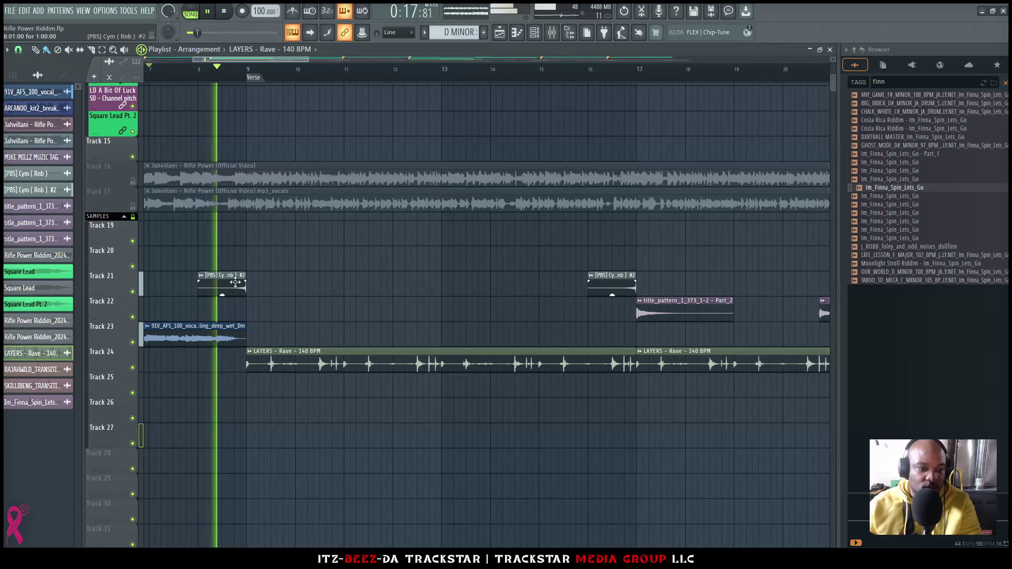
{"action": "left_click", "coordinate": [271, 244]}
{"action": "double_click", "coordinate": [237, 281]}
{"action": "key", "text": "space"}
{"action": "left_click", "coordinate": [552, 32]}
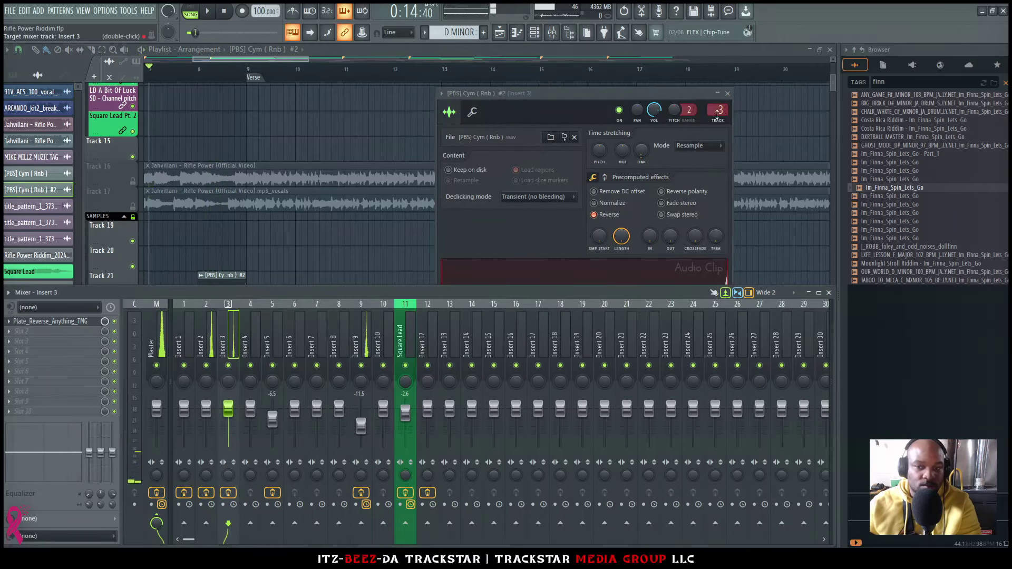
{"action": "scroll", "coordinate": [718, 112], "scroll_direction": "up", "scroll_amount": 3}
{"action": "key", "text": "space"}
{"action": "scroll", "coordinate": [716, 112], "scroll_direction": "up", "scroll_amount": 1}
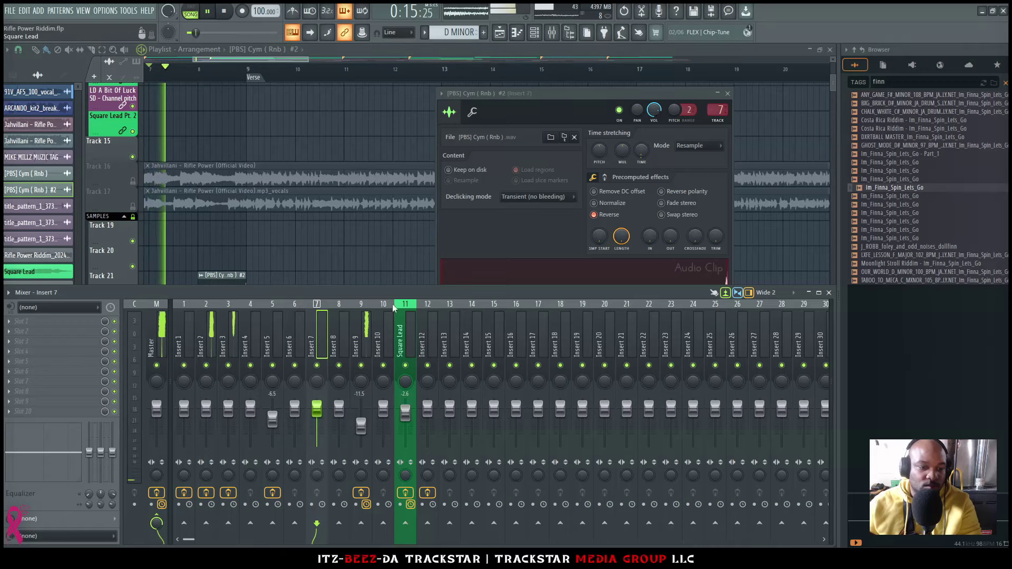
Step: Delete the Plate_Reverse_Anything_TMG effect from mixer Insert 3
{"action": "left_click", "coordinate": [228, 341]}
{"action": "left_click", "coordinate": [58, 322]}
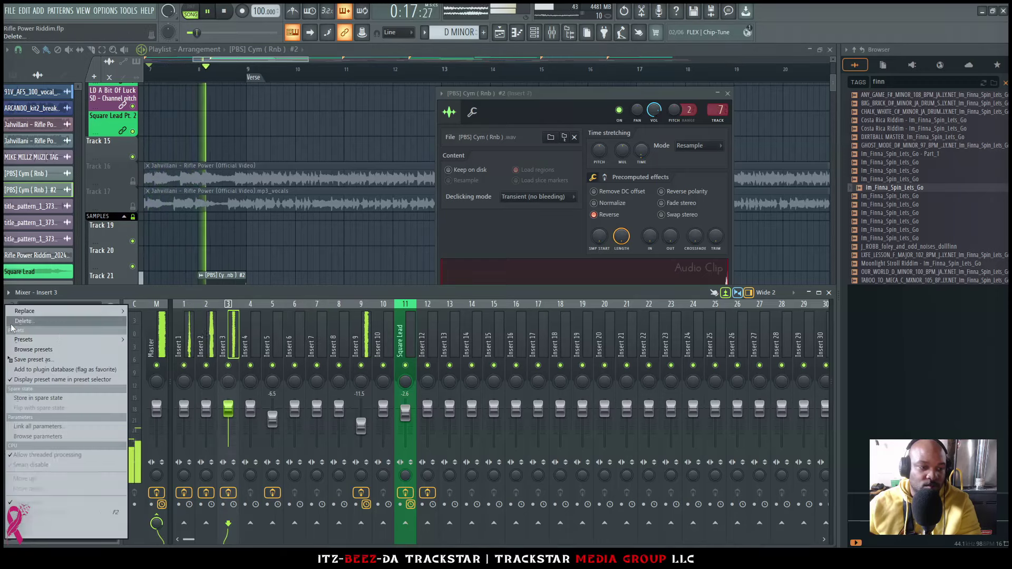
{"action": "left_click", "coordinate": [62, 323]}
Step: Load the Plate_Reverse_Anything_TMG mixer track state on Insert 7
{"action": "right_click", "coordinate": [323, 327]}
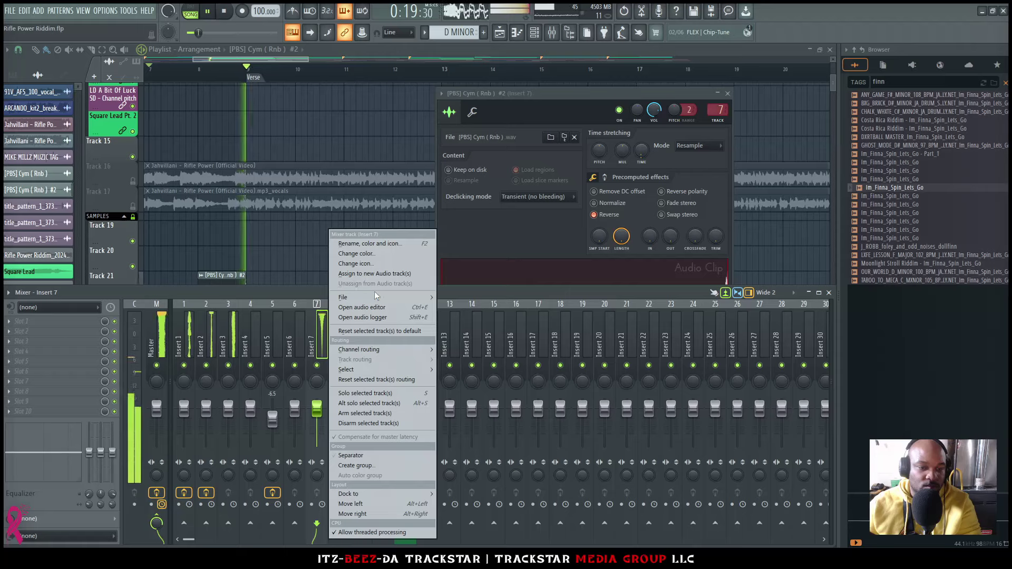
{"action": "mouse_move", "coordinate": [385, 297]}
{"action": "left_click", "coordinate": [508, 399]}
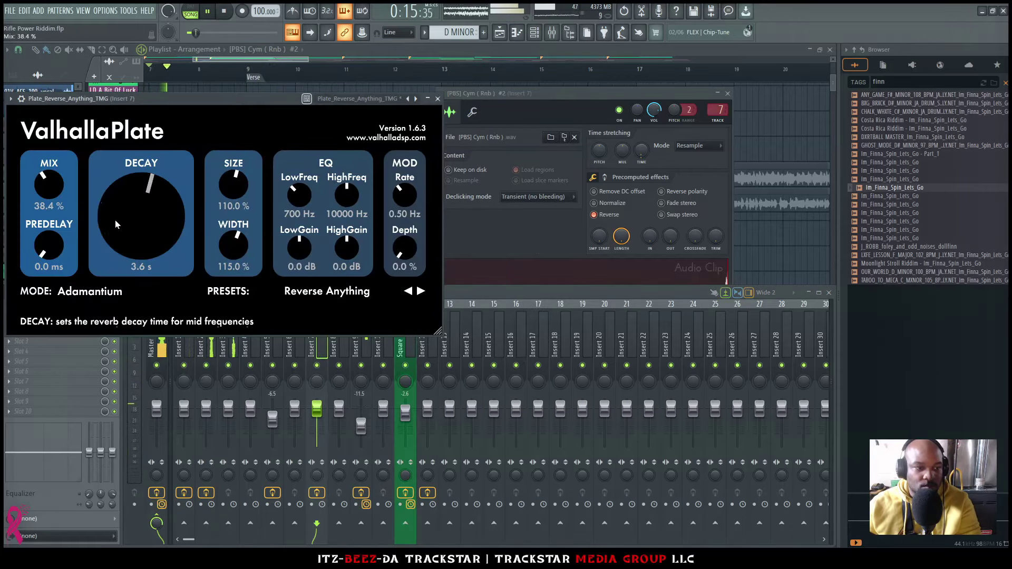
Step: Close the reverb window and boost the cymbal clip's gain by 2% in its precomputed effects
{"action": "left_click", "coordinate": [437, 98]}
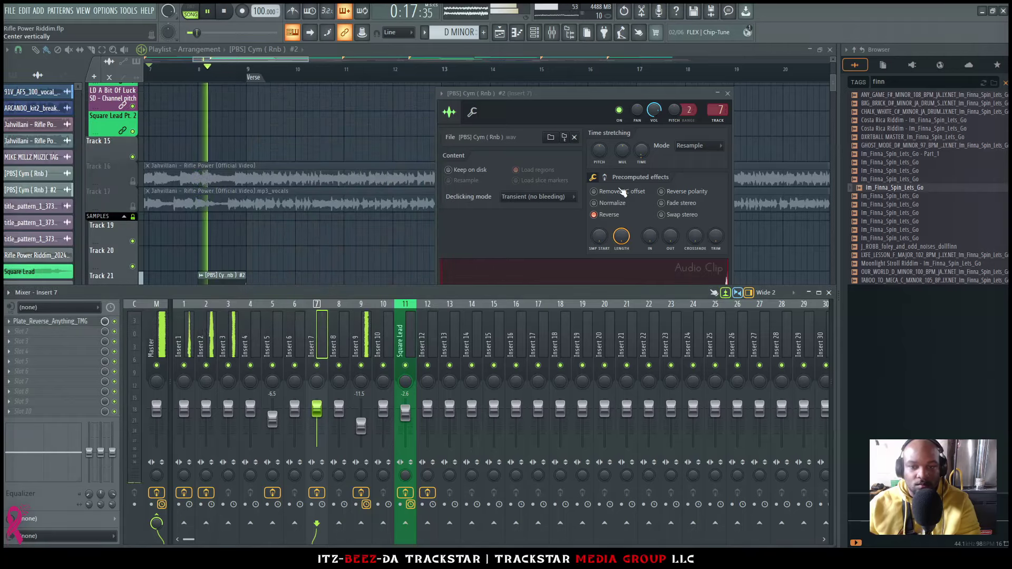
{"action": "left_click", "coordinate": [605, 177]}
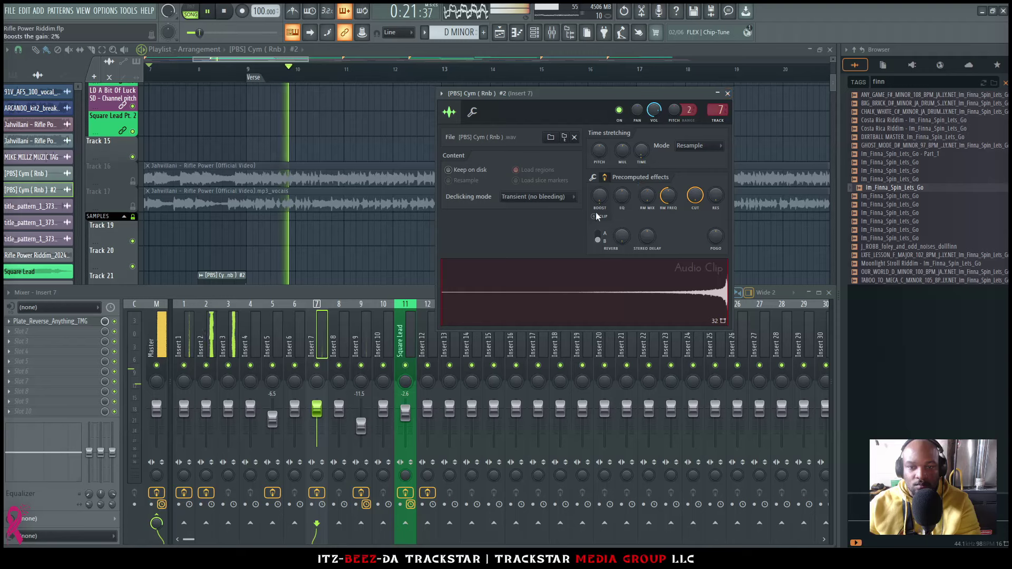
{"action": "key", "text": "space"}
Step: Reopen ValhallaPlate on Insert 7 and set mix to 47.2%, decay to 1.6 s and predelay to 2.6 ms during playback
{"action": "left_click", "coordinate": [58, 321]}
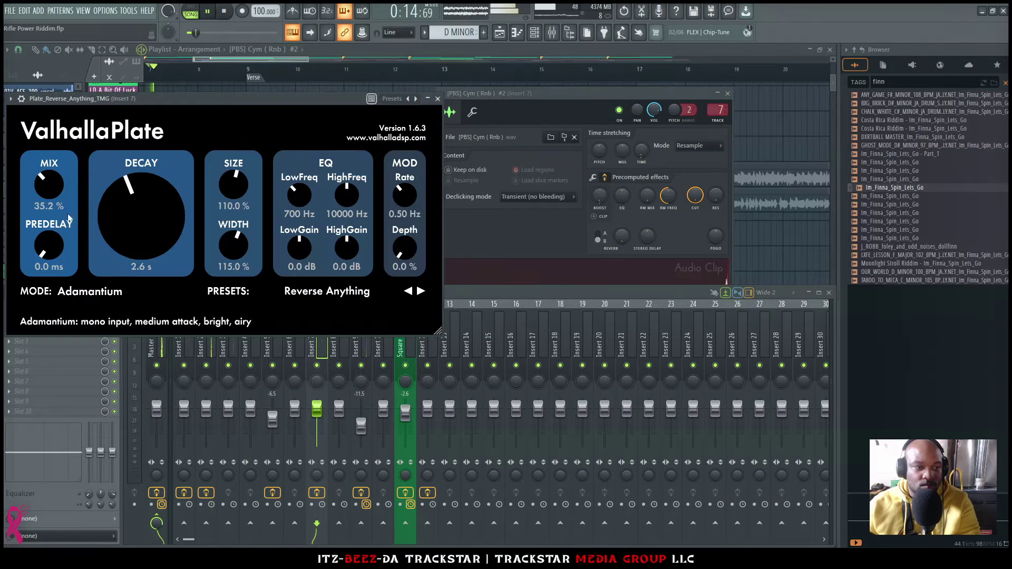
{"action": "scroll", "coordinate": [49, 184], "scroll_direction": "up", "scroll_amount": 4}
{"action": "scroll", "coordinate": [125, 213], "scroll_direction": "down", "scroll_amount": 1}
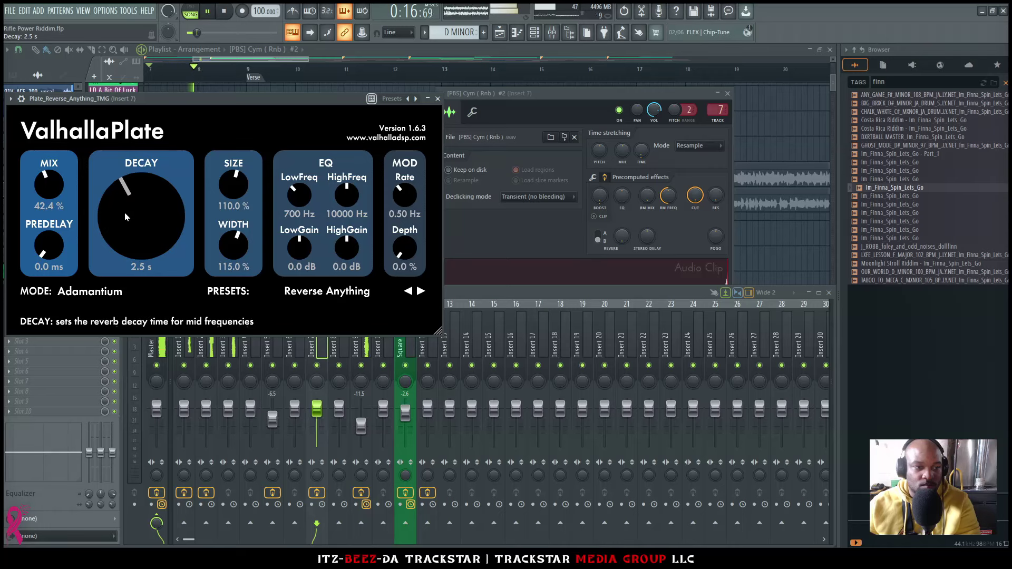
{"action": "scroll", "coordinate": [50, 194], "scroll_direction": "up", "scroll_amount": 1}
{"action": "scroll", "coordinate": [121, 210], "scroll_direction": "down", "scroll_amount": 2}
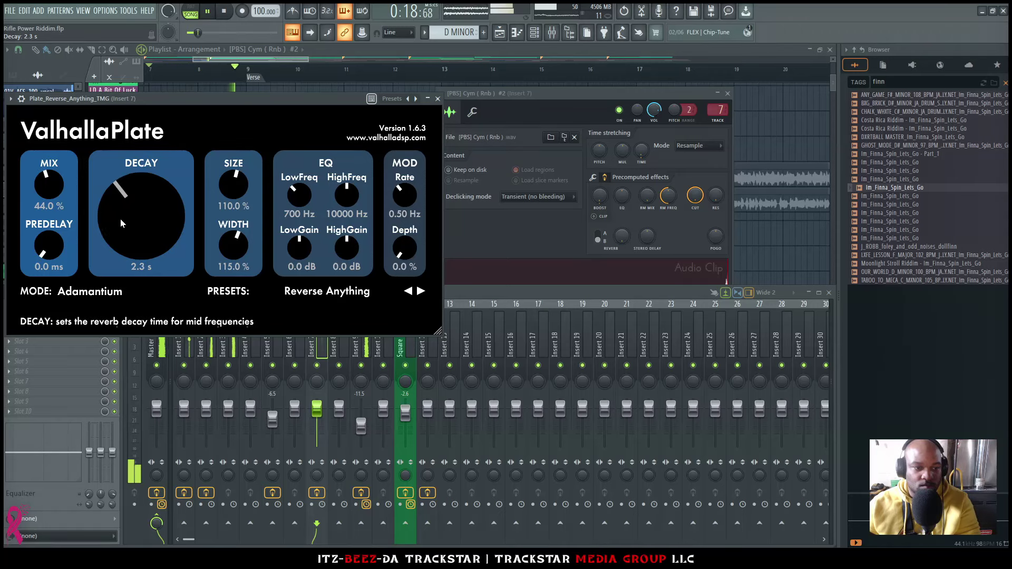
{"action": "scroll", "coordinate": [163, 235], "scroll_direction": "down", "scroll_amount": 2}
{"action": "scroll", "coordinate": [164, 236], "scroll_direction": "down", "scroll_amount": 4}
{"action": "scroll", "coordinate": [48, 189], "scroll_direction": "up", "scroll_amount": 2}
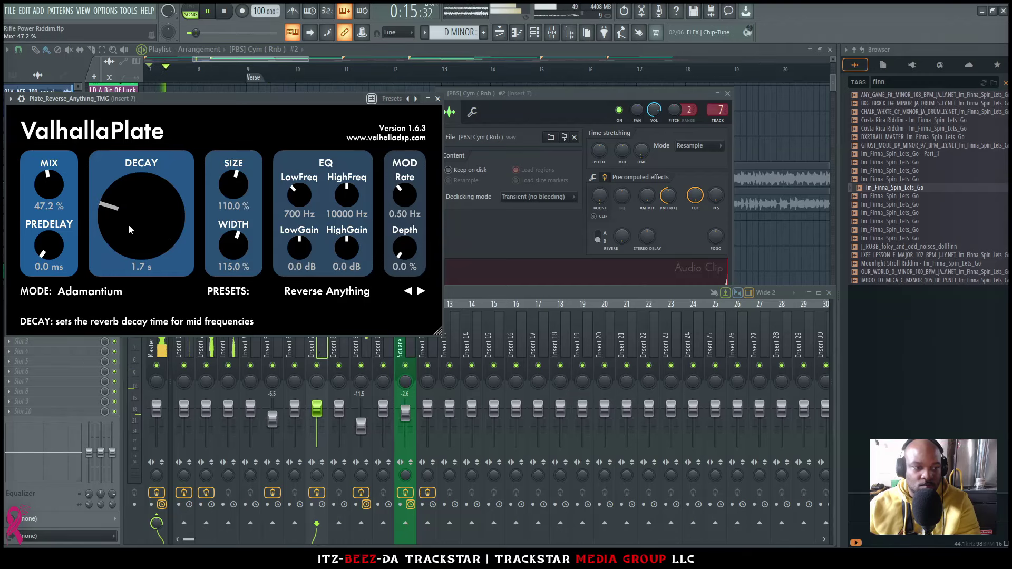
{"action": "scroll", "coordinate": [130, 230], "scroll_direction": "down", "scroll_amount": 1}
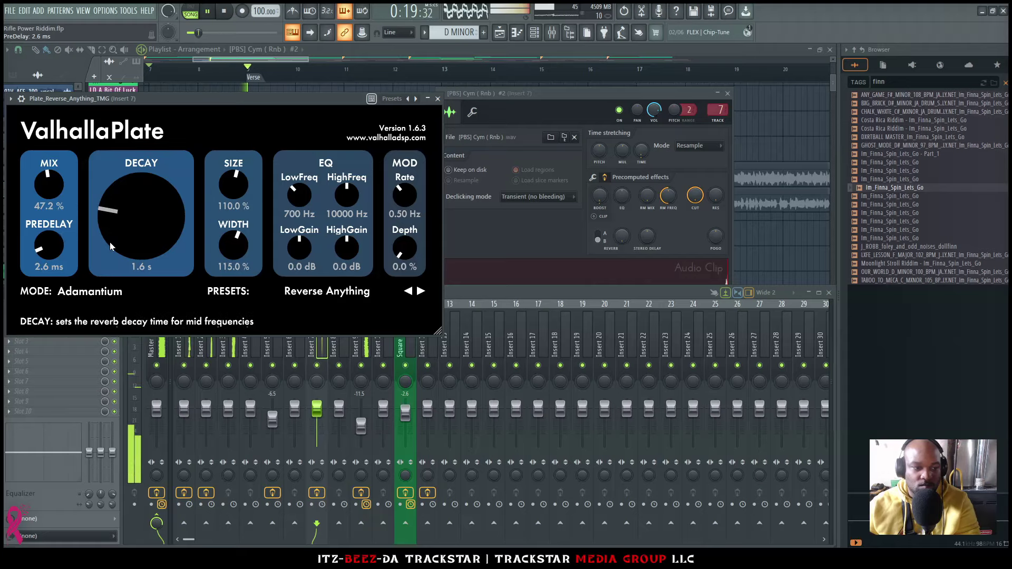
Step: Close the reverb window and play the arrangement from around bar 16, ahead of the title_pattern clip at bar 17
{"action": "left_click", "coordinate": [437, 98]}
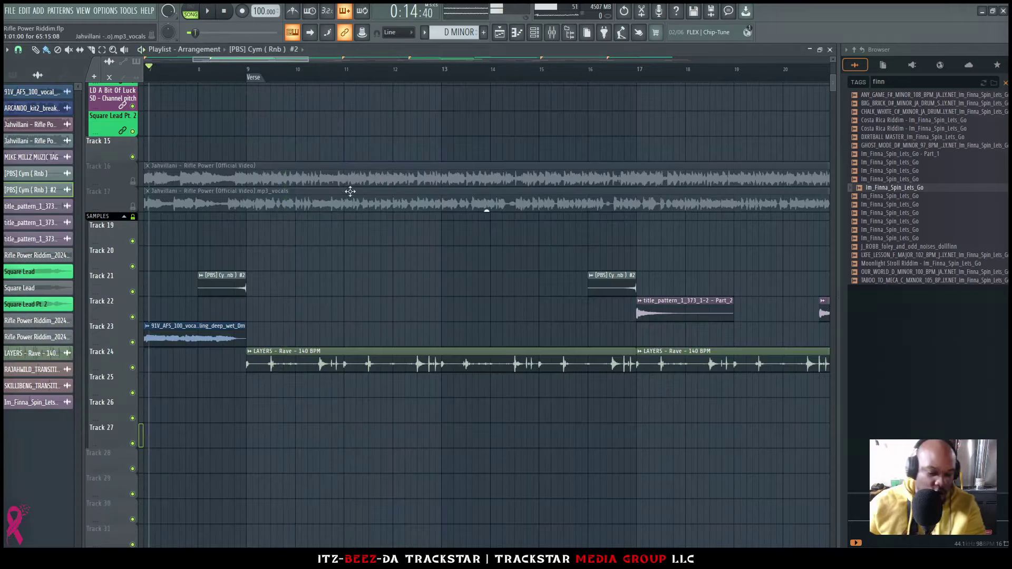
{"action": "scroll", "coordinate": [350, 191], "scroll_direction": "up", "scroll_amount": 8}
{"action": "scroll", "coordinate": [350, 192], "scroll_direction": "down", "scroll_amount": 4}
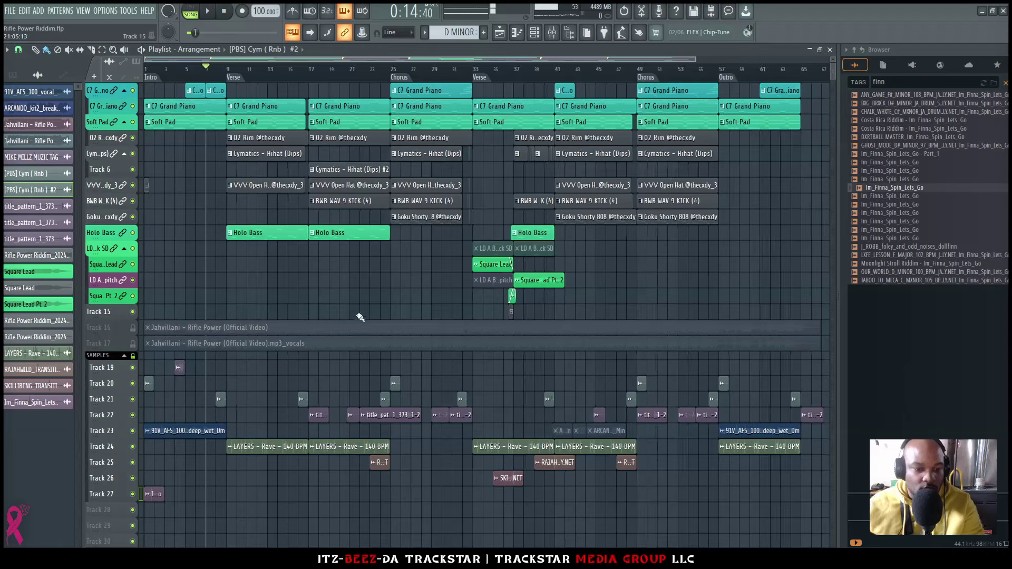
{"action": "scroll", "coordinate": [351, 288], "scroll_direction": "down", "scroll_amount": 4}
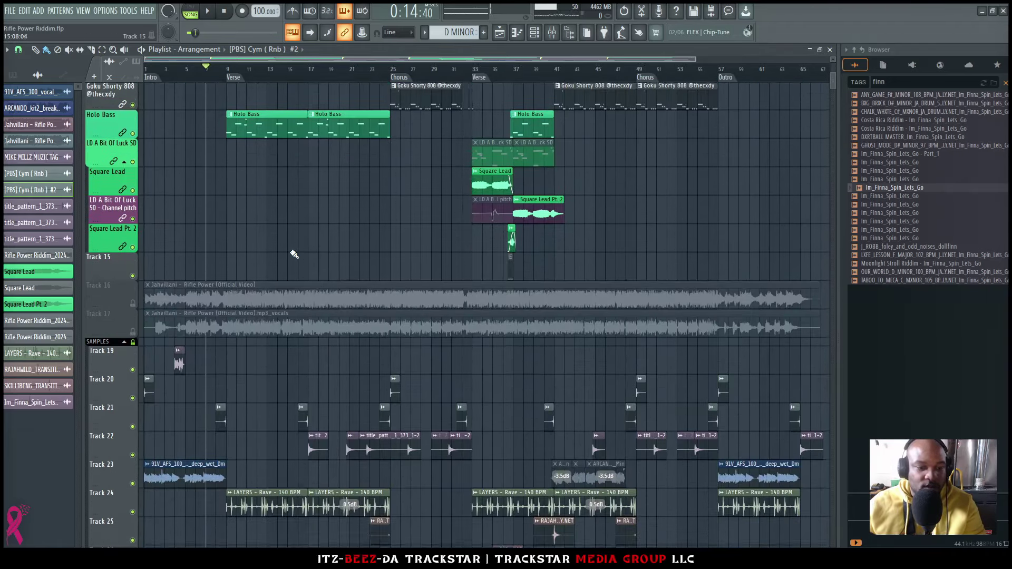
{"action": "scroll", "coordinate": [328, 133], "scroll_direction": "up", "scroll_amount": 6}
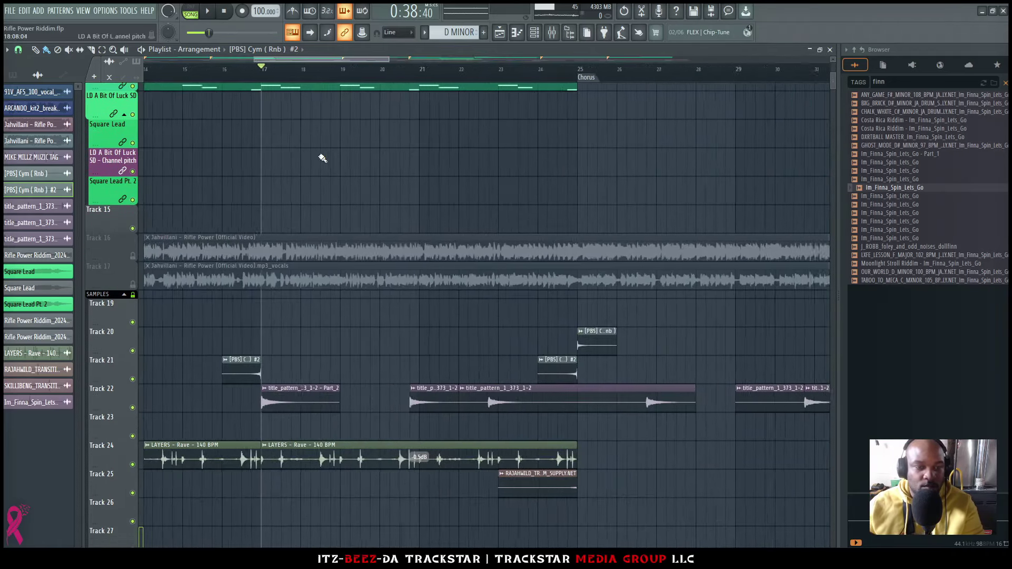
{"action": "key", "text": "space"}
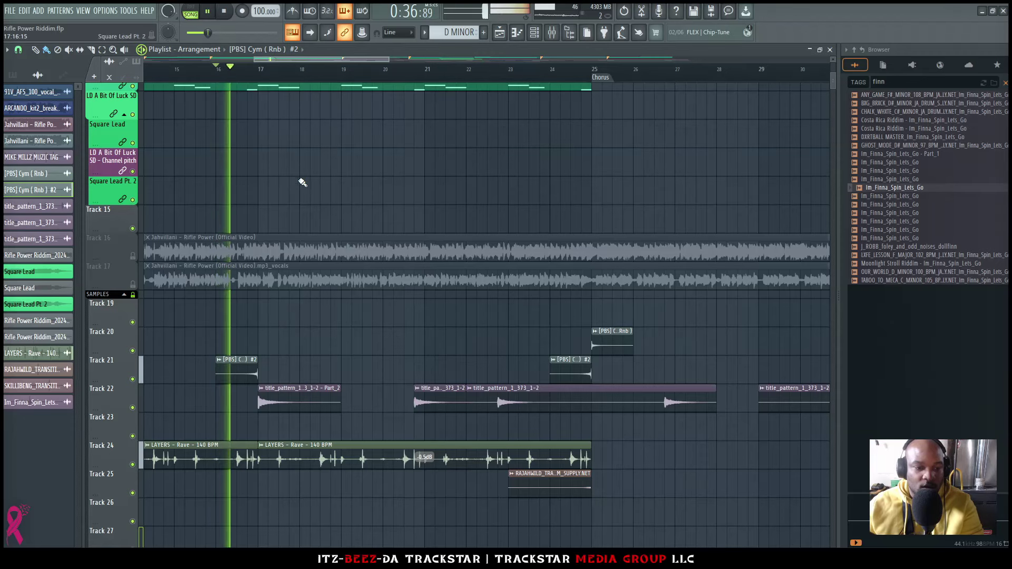
Step: Inspect the title_pattern_1_373_1-2 - Part_2 clip's settings and audition it within the full arrangement
{"action": "double_click", "coordinate": [271, 396]}
{"action": "key", "text": "space"}
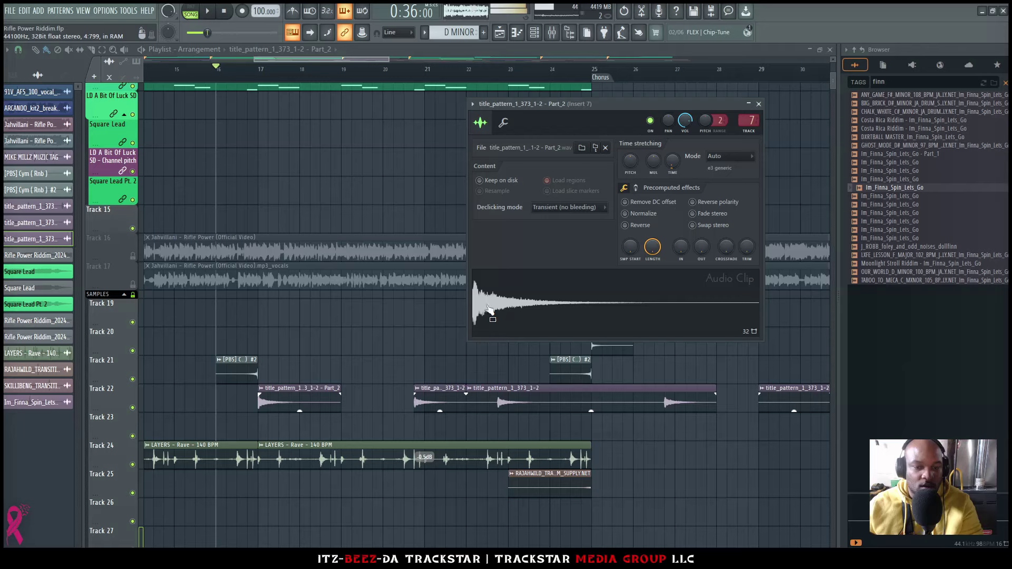
{"action": "key", "text": "space"}
{"action": "key", "text": "Escape"}
{"action": "scroll", "coordinate": [343, 358], "scroll_direction": "down", "scroll_amount": 4}
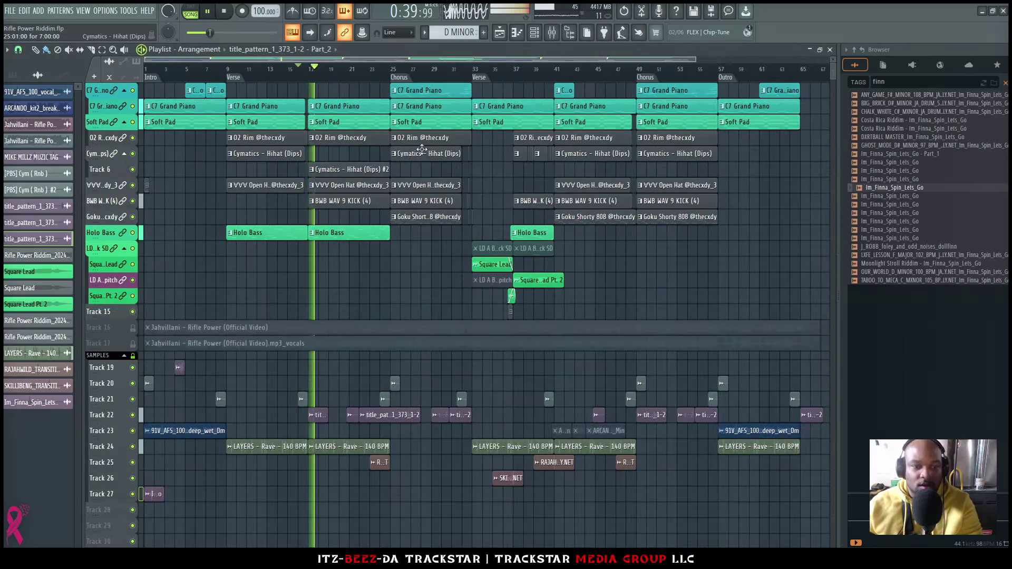
{"action": "key", "text": "space"}
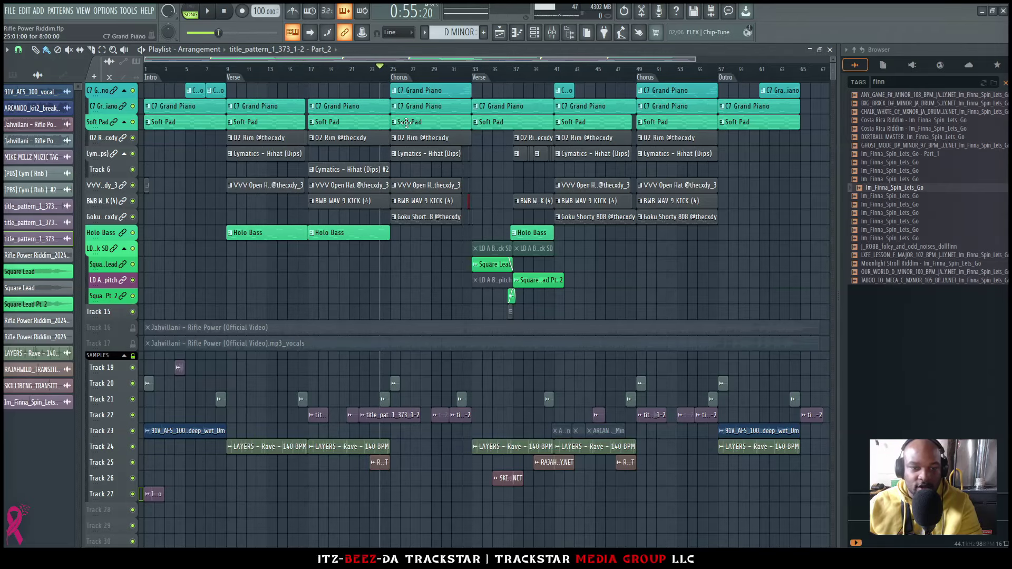
Step: Select the second Verse section starting at bar 33 and play it
{"action": "scroll", "coordinate": [493, 205], "scroll_direction": "up", "scroll_amount": 4}
{"action": "scroll", "coordinate": [583, 176], "scroll_direction": "down", "scroll_amount": 5}
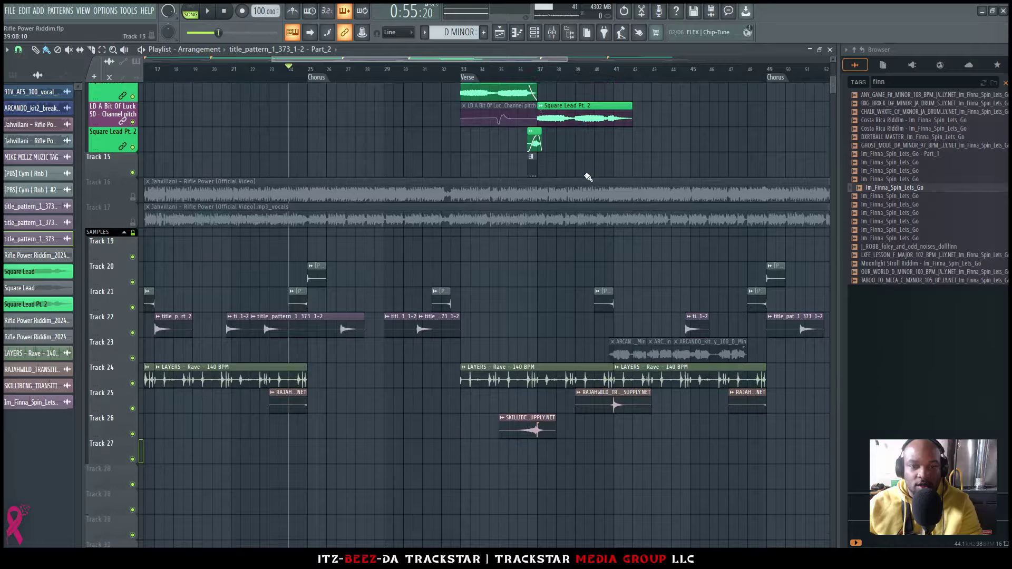
{"action": "scroll", "coordinate": [599, 170], "scroll_direction": "up", "scroll_amount": 4}
{"action": "scroll", "coordinate": [337, 179], "scroll_direction": "up", "scroll_amount": 5}
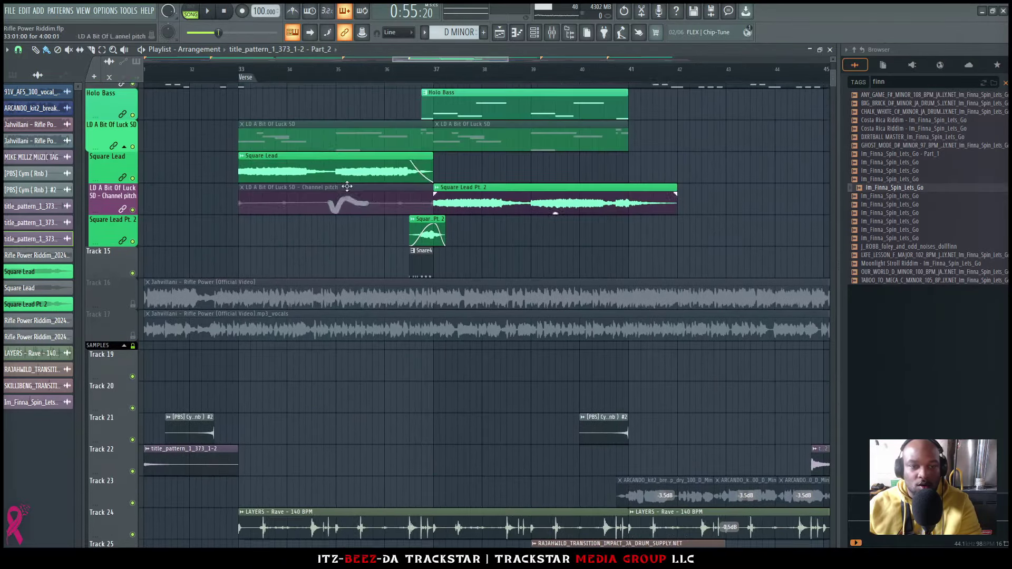
{"action": "scroll", "coordinate": [274, 132], "scroll_direction": "up", "scroll_amount": 4}
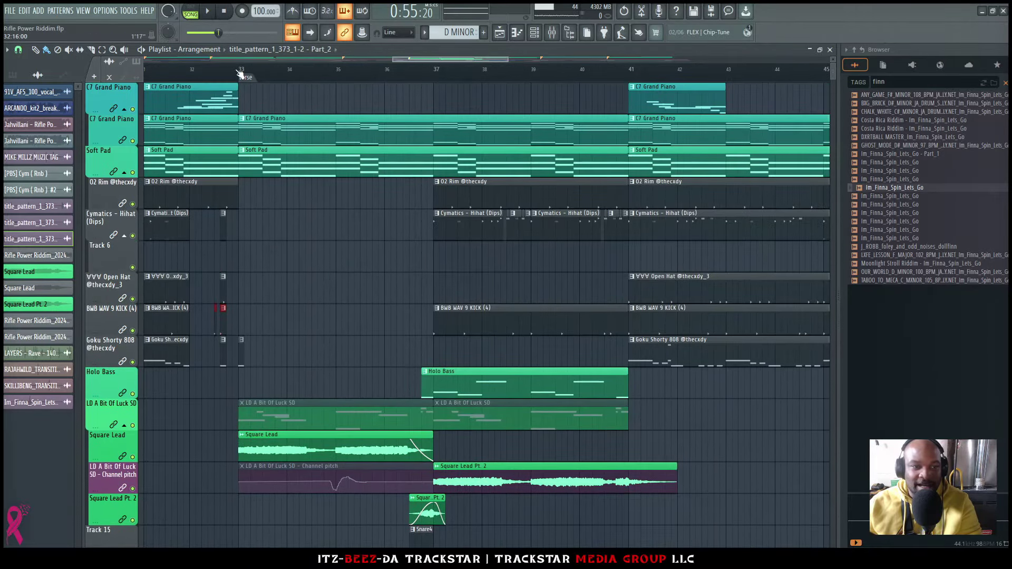
{"action": "double_click", "coordinate": [249, 80]}
{"action": "scroll", "coordinate": [316, 211], "scroll_direction": "down", "scroll_amount": 5}
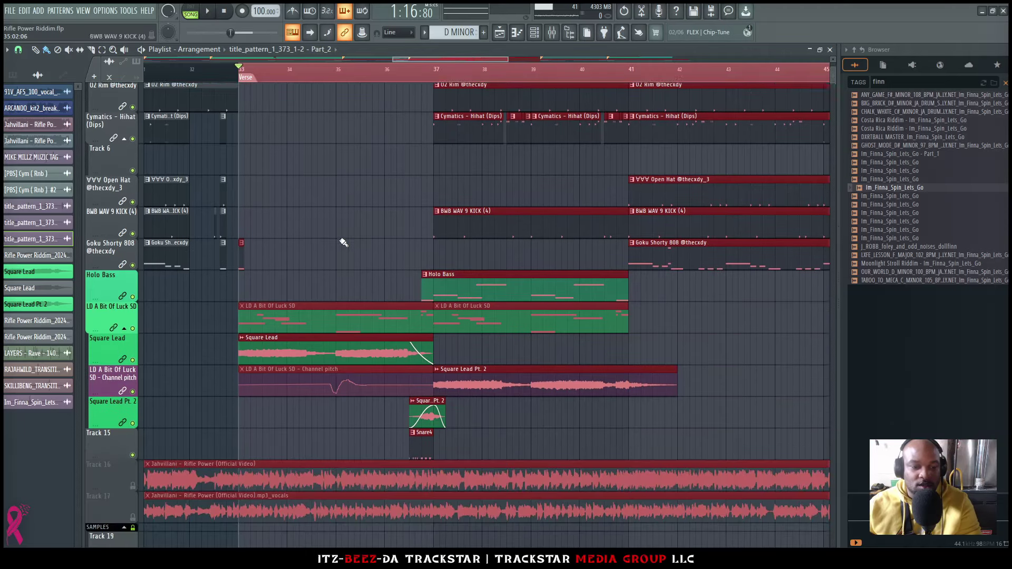
{"action": "key", "text": "space"}
Step: Mute both Square Lead Pt. 2 clips, the short one before bar 37 and the long one at bar 37
{"action": "left_click_drag", "start_coordinate": [473, 342], "coordinate": [390, 352]}
{"action": "left_click", "coordinate": [457, 362]}
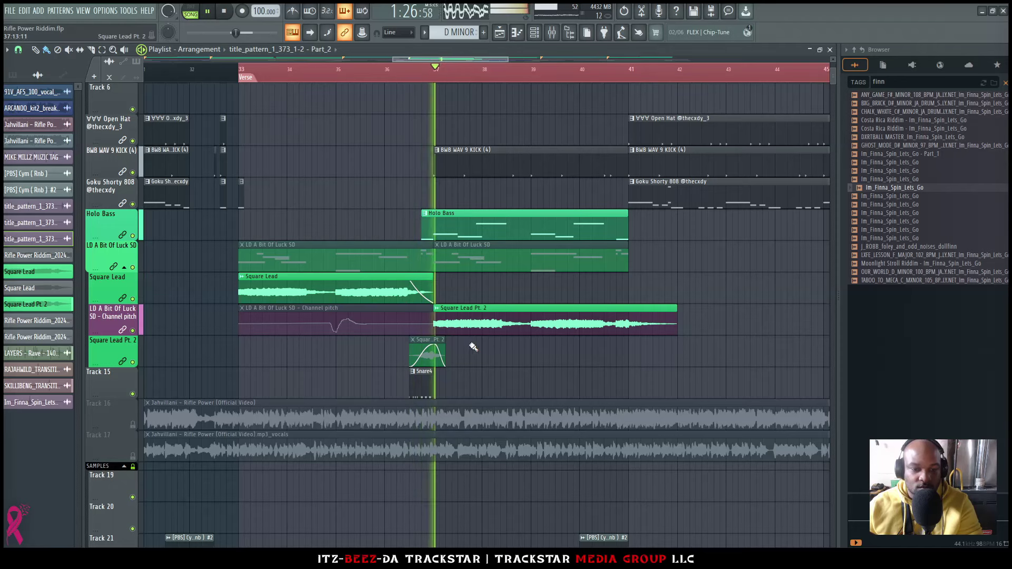
{"action": "key", "text": "space"}
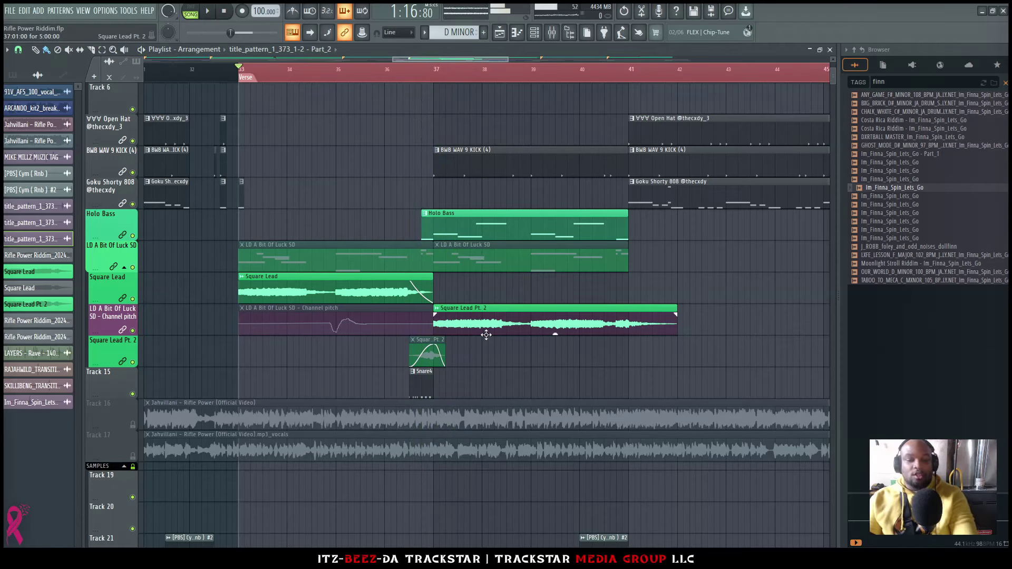
{"action": "left_click", "coordinate": [498, 308]}
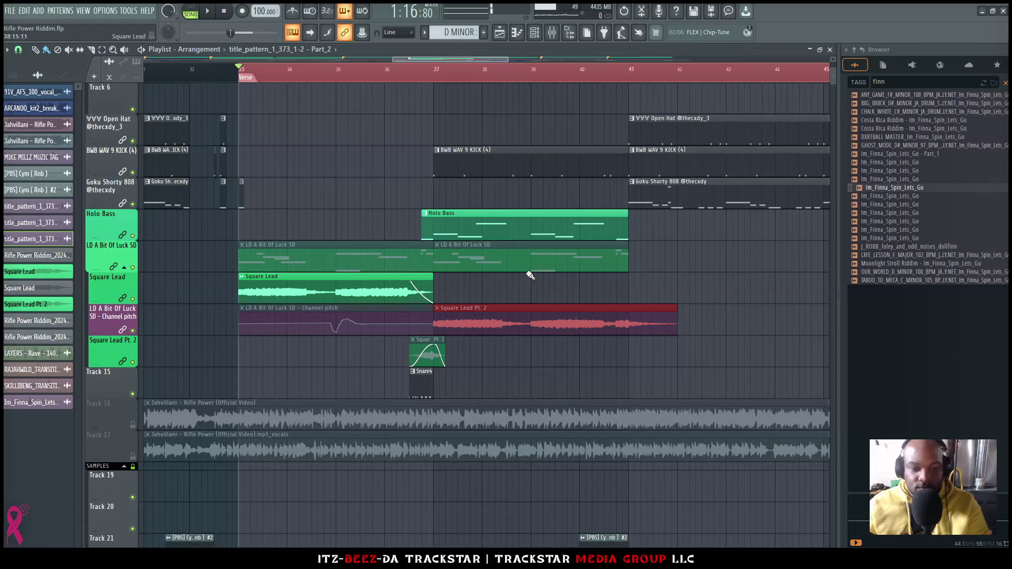
Step: Copy the Square Lead clip onto the Goku Shorty 808 track at bar 33 and briefly solo that track
{"action": "left_click_drag", "start_coordinate": [364, 282], "coordinate": [368, 185]}
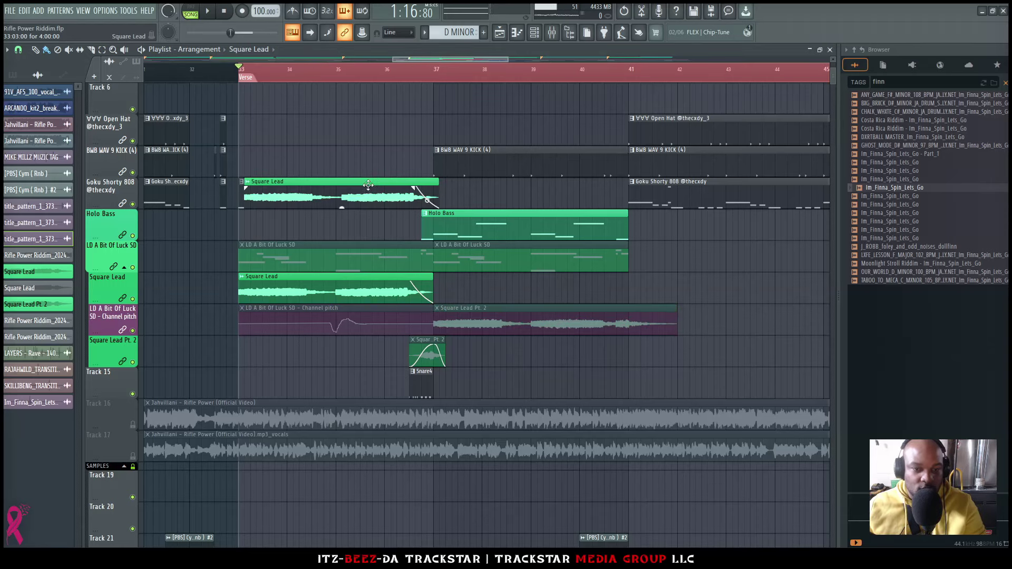
{"action": "left_click", "coordinate": [132, 204], "text": "ctrl"}
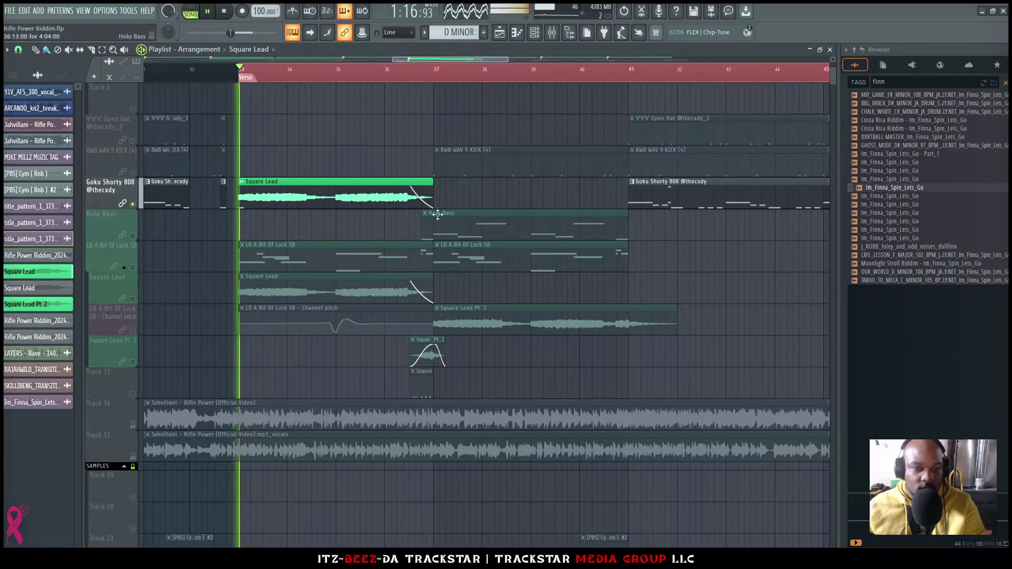
{"action": "left_click", "coordinate": [132, 204], "text": "ctrl"}
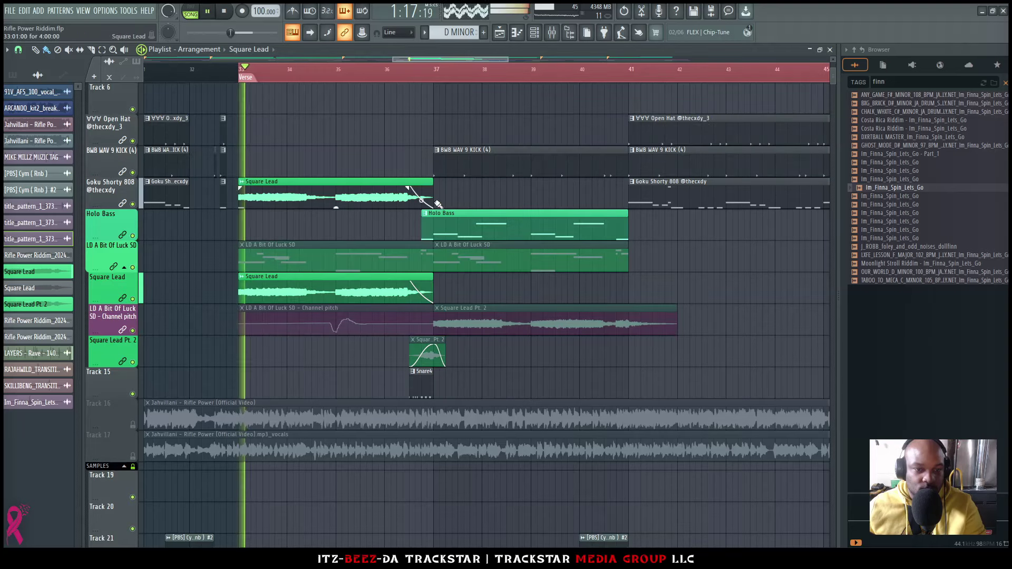
Step: Extend the copied Square Lead clip past bar 38, duplicate it at bar 37, and play them with the original Square Lead track muted
{"action": "left_click_drag", "start_coordinate": [432, 187], "coordinate": [518, 188]}
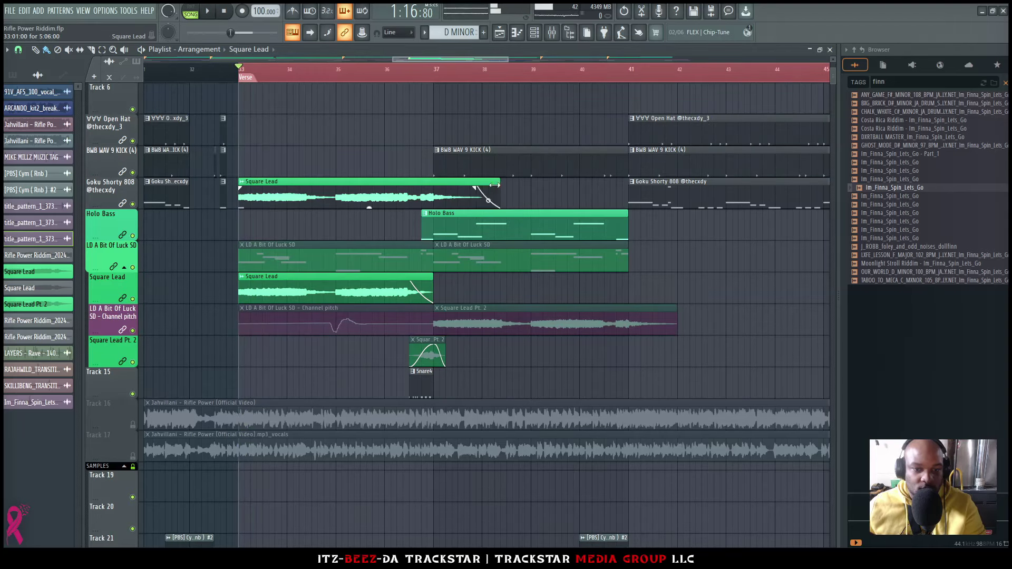
{"action": "left_click_drag", "start_coordinate": [386, 185], "coordinate": [528, 194]}
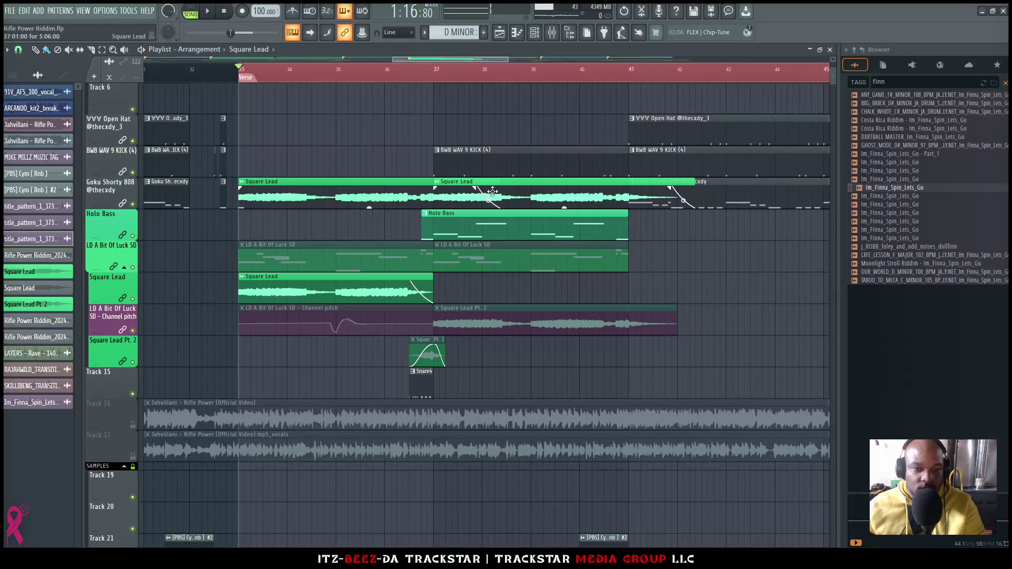
{"action": "left_click_drag", "start_coordinate": [402, 189], "coordinate": [504, 193]}
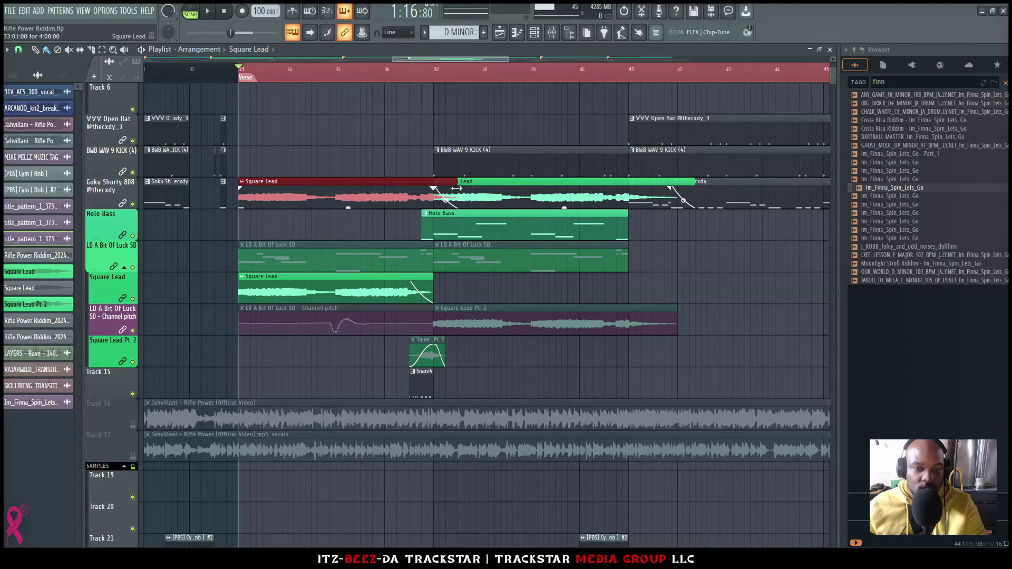
{"action": "key", "text": "space"}
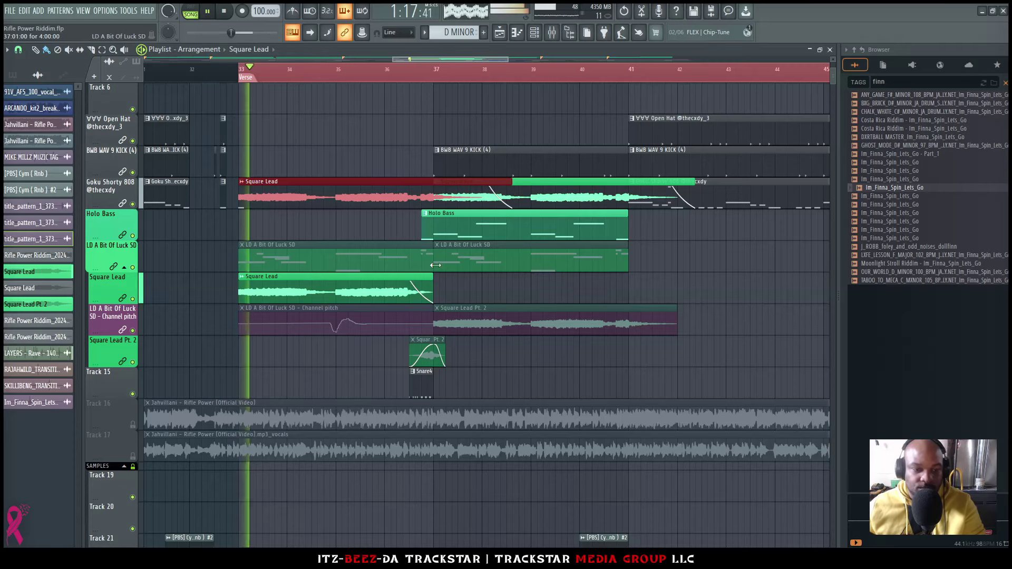
{"action": "left_click", "coordinate": [132, 298]}
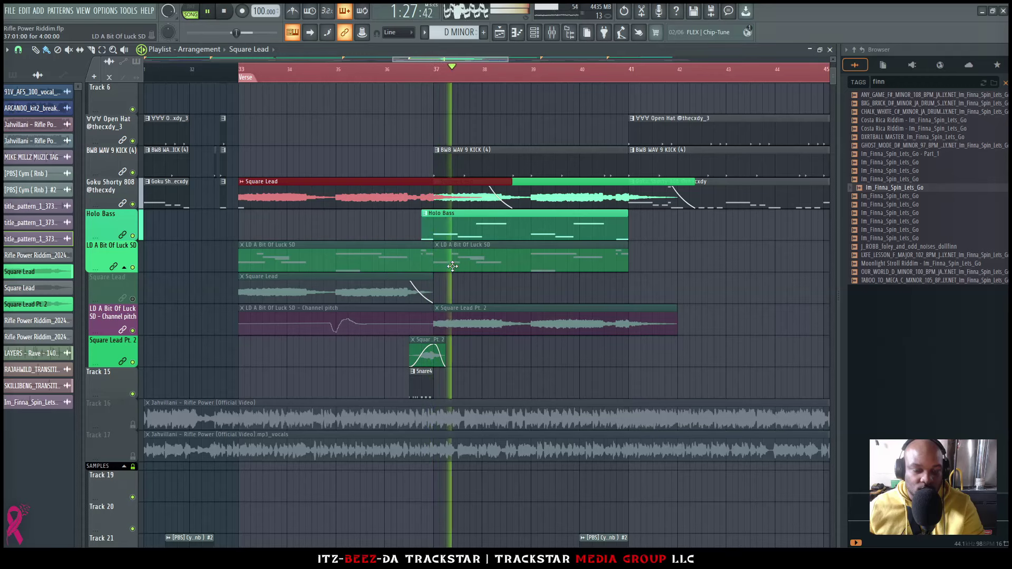
Step: Limit the time selection to bars 33 through 41, stop playback and clear the clip selection
{"action": "right_click", "coordinate": [826, 72]}
{"action": "left_click", "coordinate": [844, 84]}
{"action": "left_click_drag", "start_coordinate": [826, 68], "coordinate": [629, 71]}
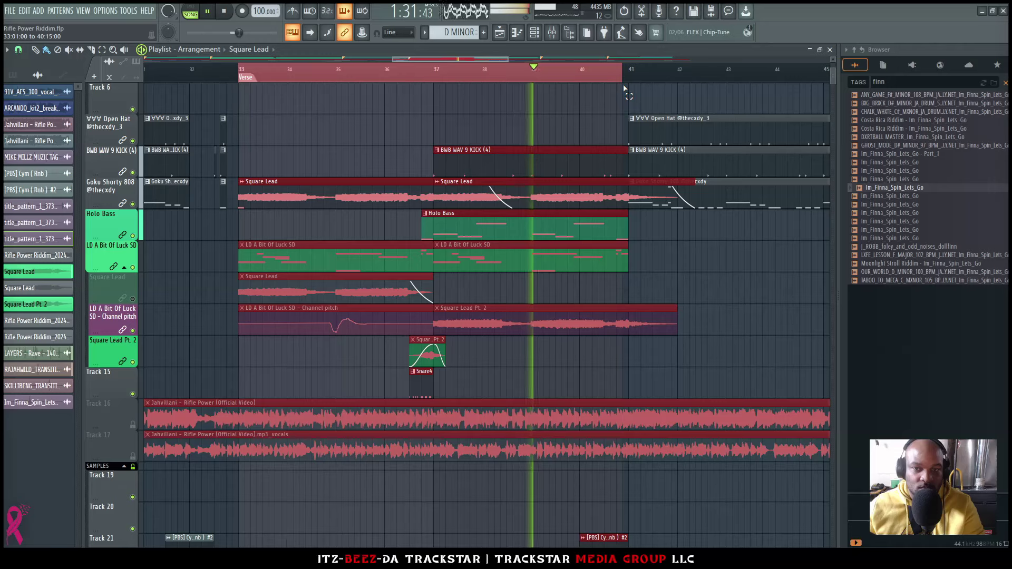
{"action": "scroll", "coordinate": [434, 375], "scroll_direction": "up", "scroll_amount": 4}
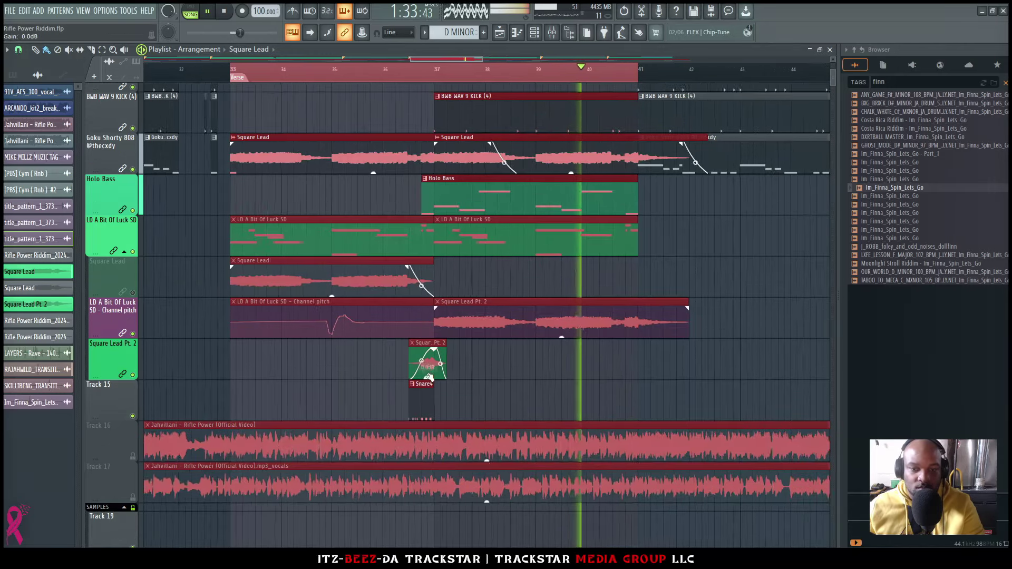
{"action": "scroll", "coordinate": [372, 373], "scroll_direction": "down", "scroll_amount": 3}
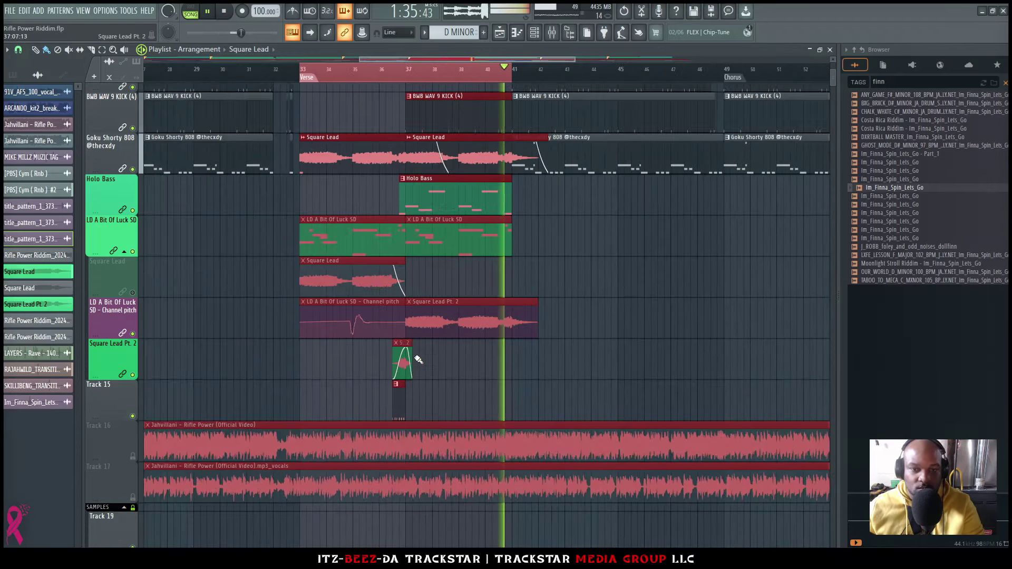
{"action": "key", "text": "space"}
{"action": "left_click", "coordinate": [532, 246]}
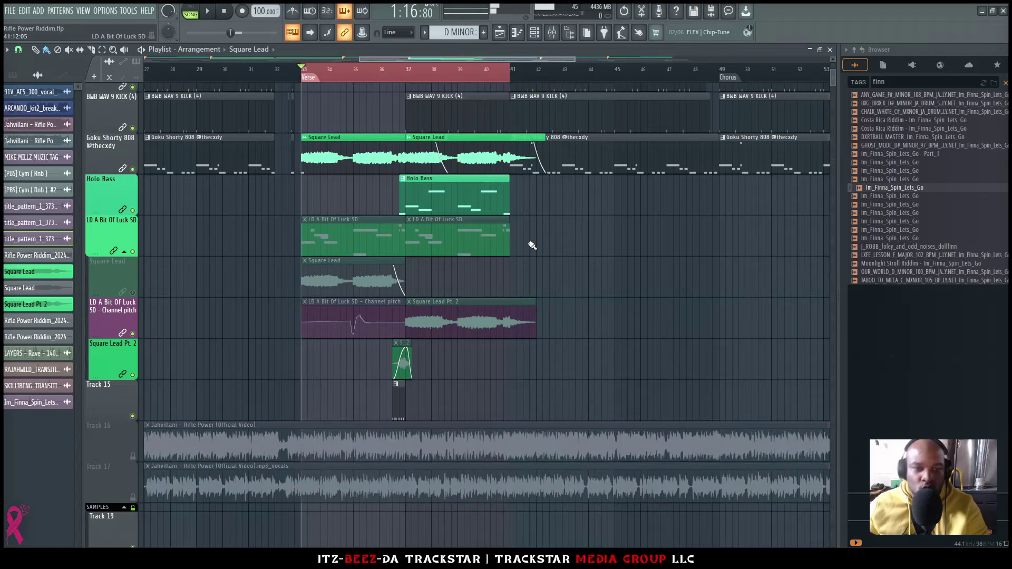
Step: Delete both copied Square Lead clips from the Goku Shorty 808 track and unmute the Square Lead track
{"action": "right_click", "coordinate": [460, 140]}
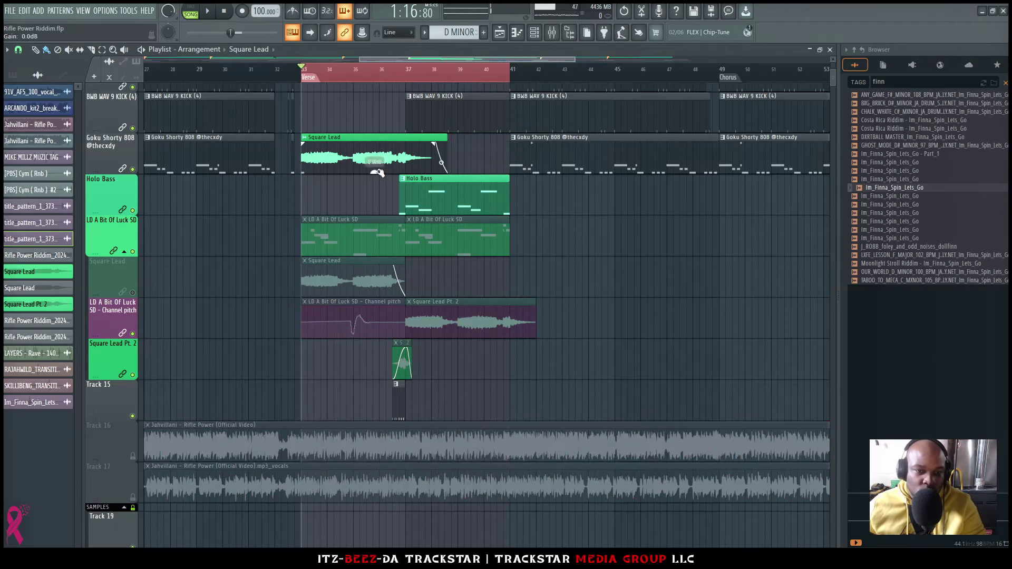
{"action": "right_click", "coordinate": [363, 142]}
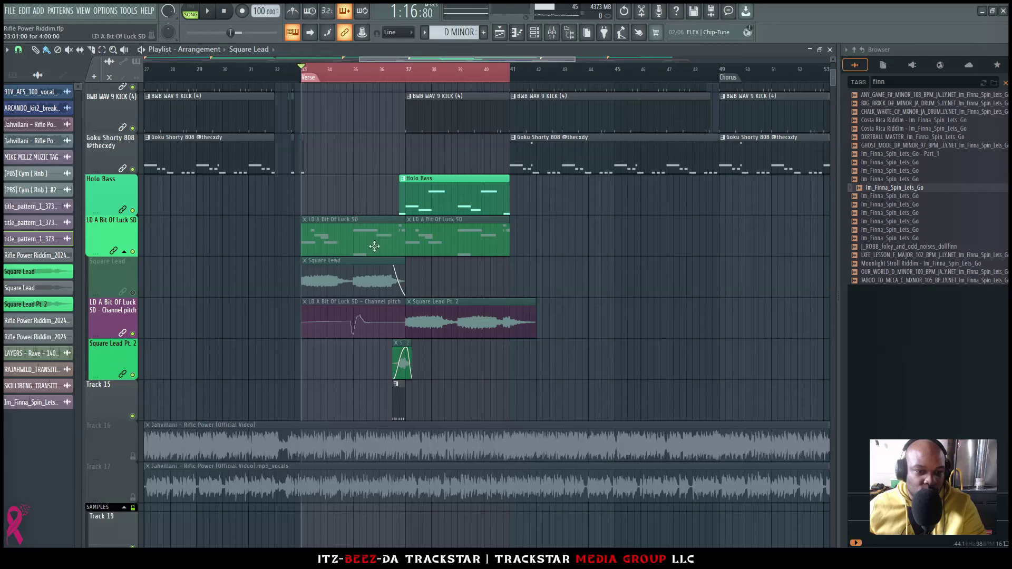
{"action": "left_click", "coordinate": [132, 292]}
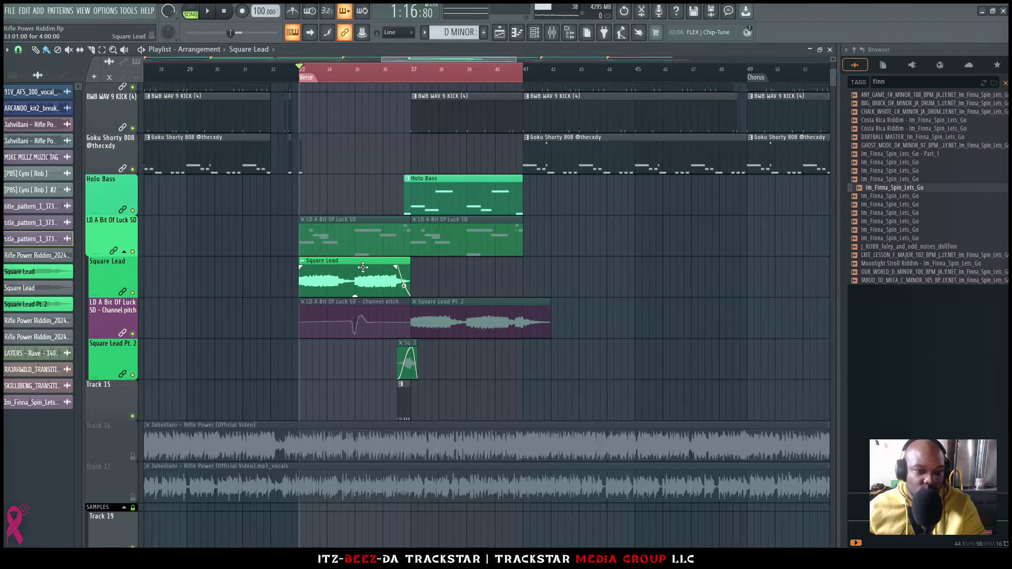
Step: Audition the Square Lead clip, examine its fade-out before bar 37, and select the Square Lead Pt. 2 clip at bar 37
{"action": "scroll", "coordinate": [287, 241], "scroll_direction": "up", "scroll_amount": 4}
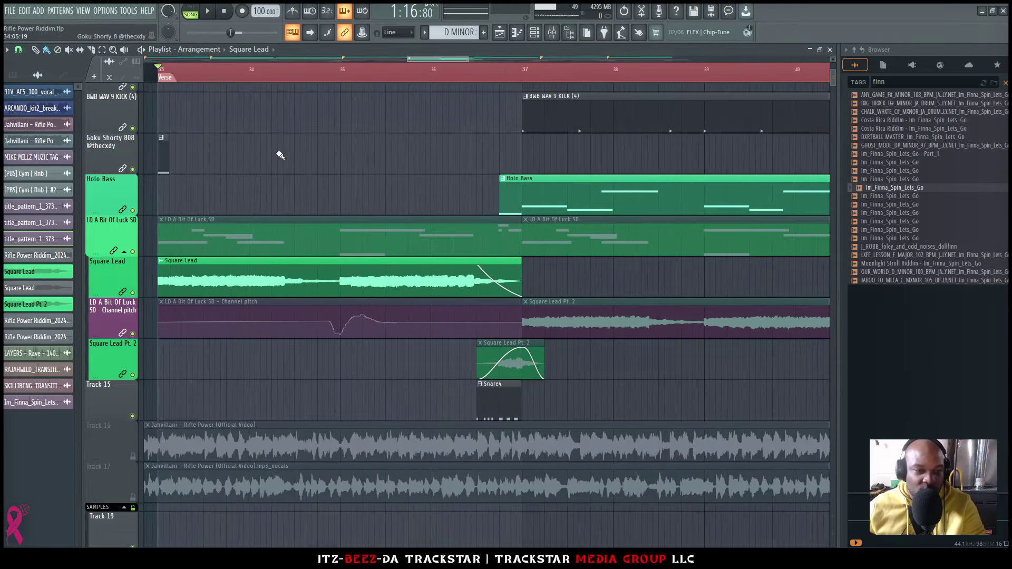
{"action": "key", "text": "space"}
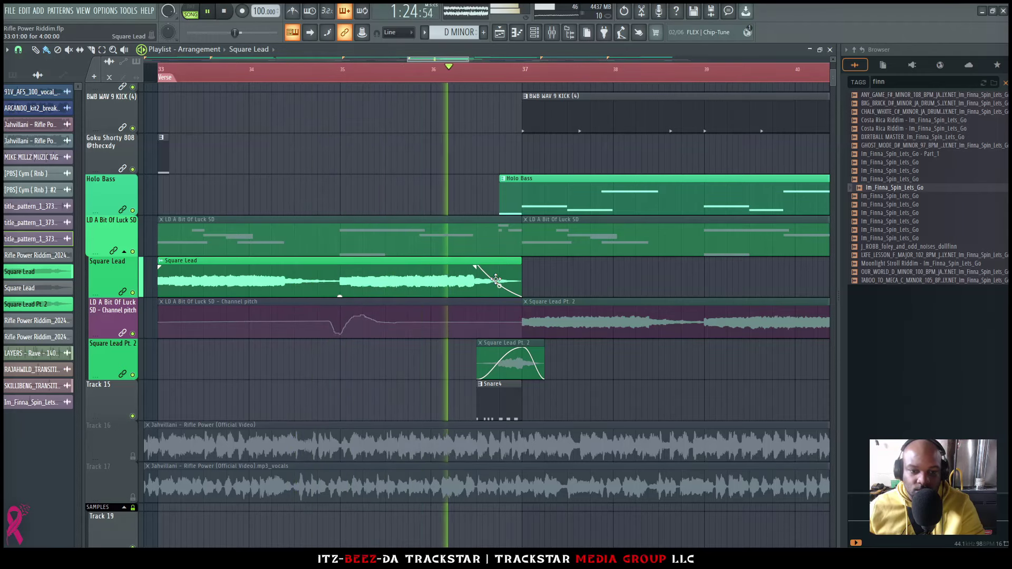
{"action": "key", "text": "space"}
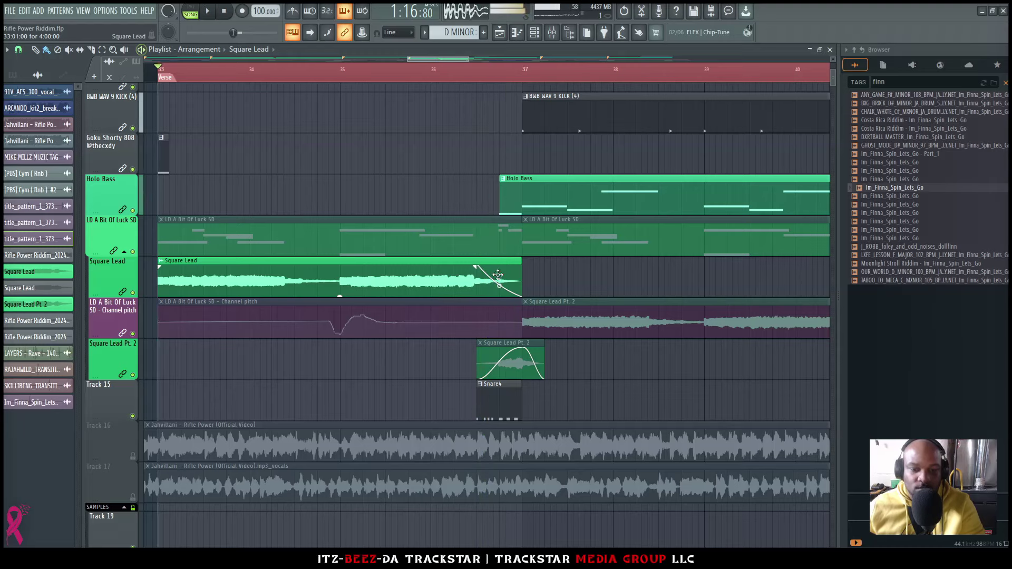
{"action": "scroll", "coordinate": [506, 407], "scroll_direction": "up", "scroll_amount": 2}
{"action": "scroll", "coordinate": [515, 401], "scroll_direction": "up", "scroll_amount": 6}
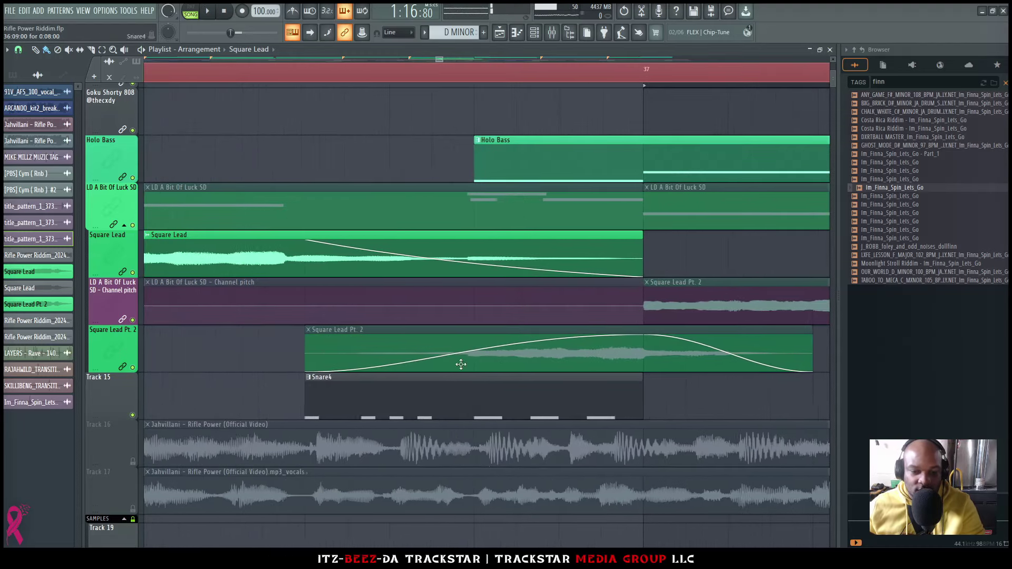
{"action": "scroll", "coordinate": [478, 296], "scroll_direction": "down", "scroll_amount": 5}
{"action": "left_click", "coordinate": [564, 306]}
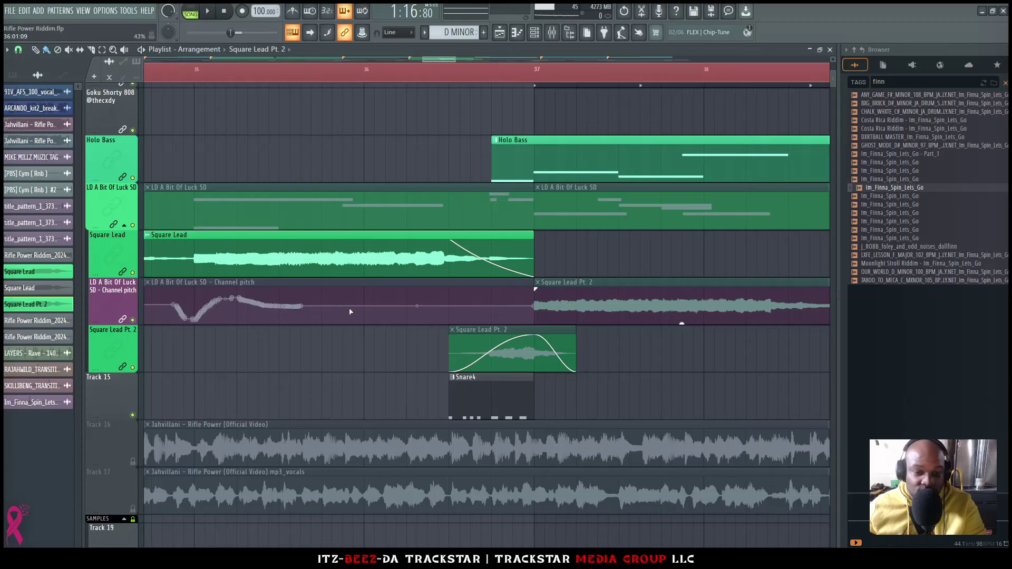
Step: Audition the Square Lead Pt. 2 clip that starts at bar 37, after briefly toggling its track's mute
{"action": "left_click", "coordinate": [133, 320]}
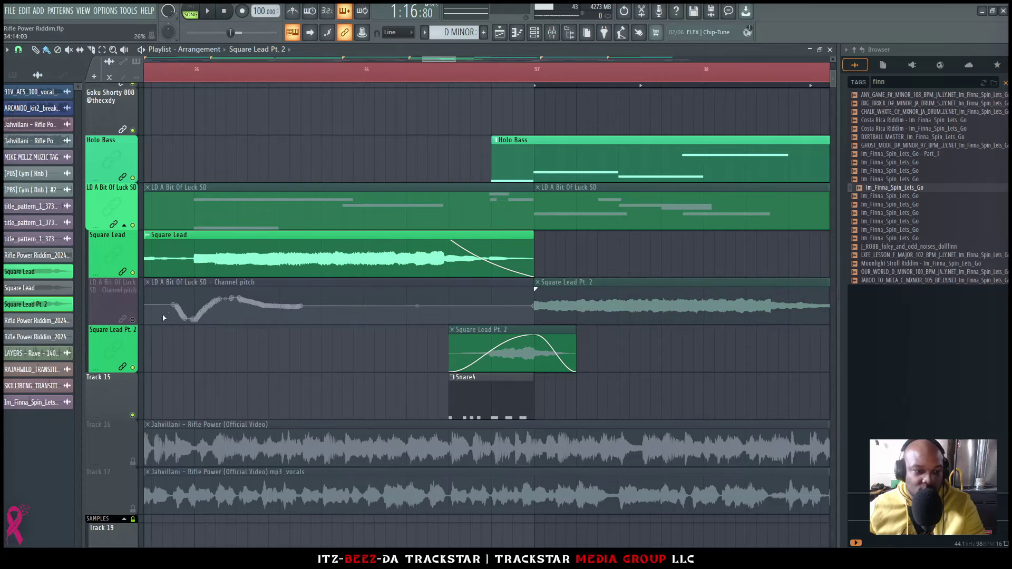
{"action": "left_click", "coordinate": [133, 320]}
{"action": "left_click_drag", "start_coordinate": [569, 237], "coordinate": [580, 300]}
{"action": "left_click", "coordinate": [585, 291]}
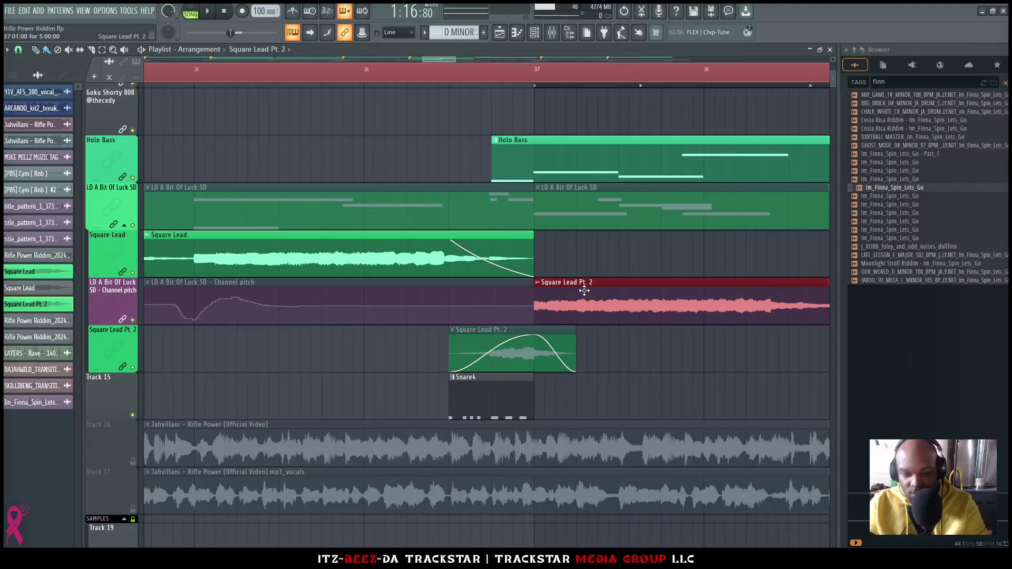
{"action": "key", "text": "space"}
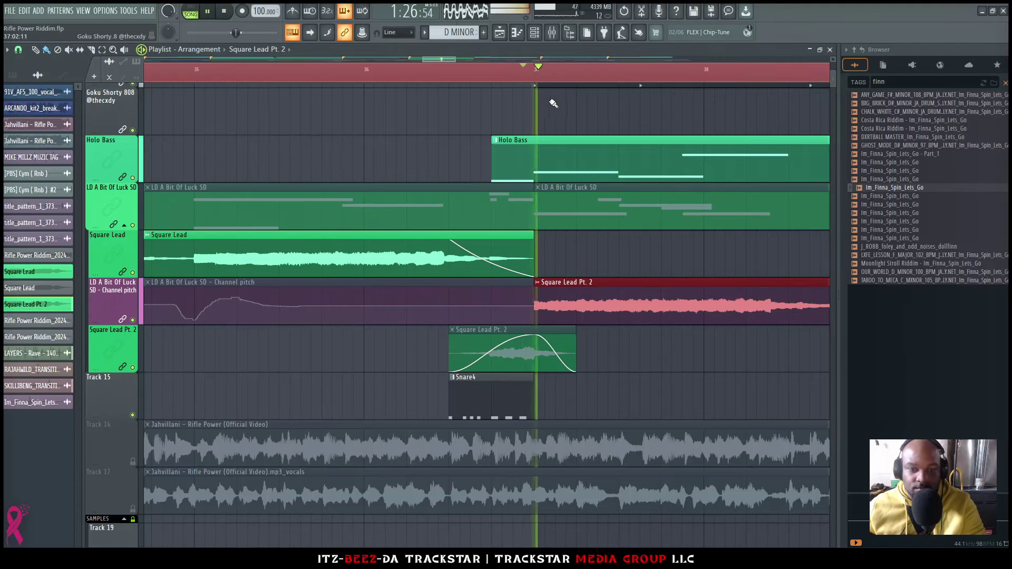
{"action": "scroll", "coordinate": [647, 307], "scroll_direction": "down", "scroll_amount": 6}
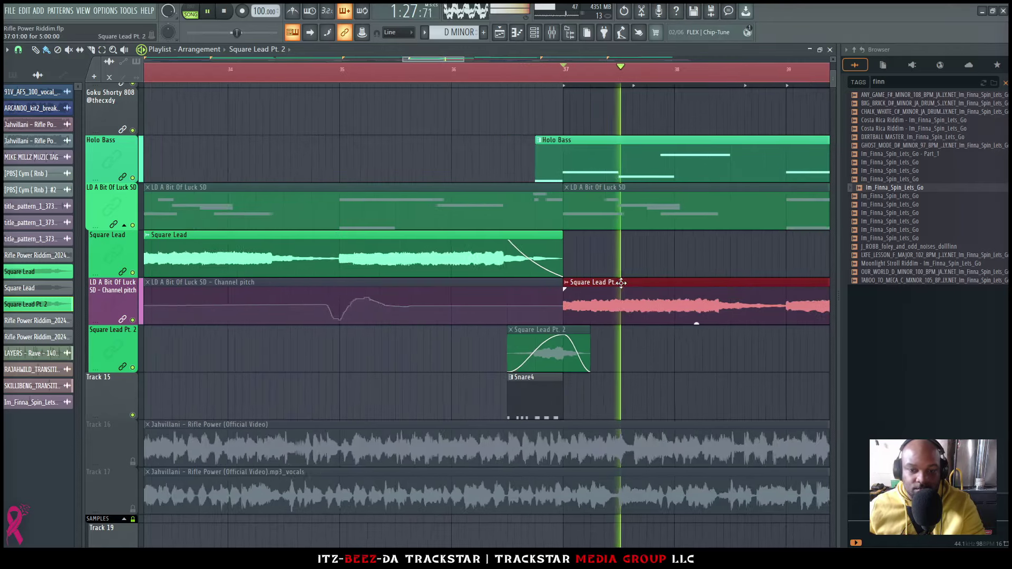
{"action": "scroll", "coordinate": [647, 308], "scroll_direction": "down", "scroll_amount": 1}
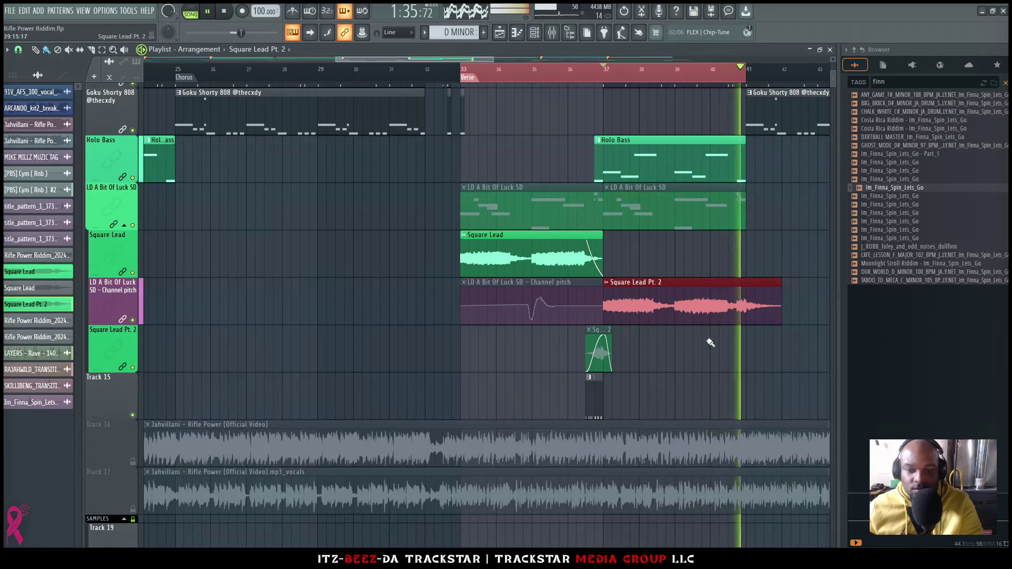
{"action": "key", "text": "space"}
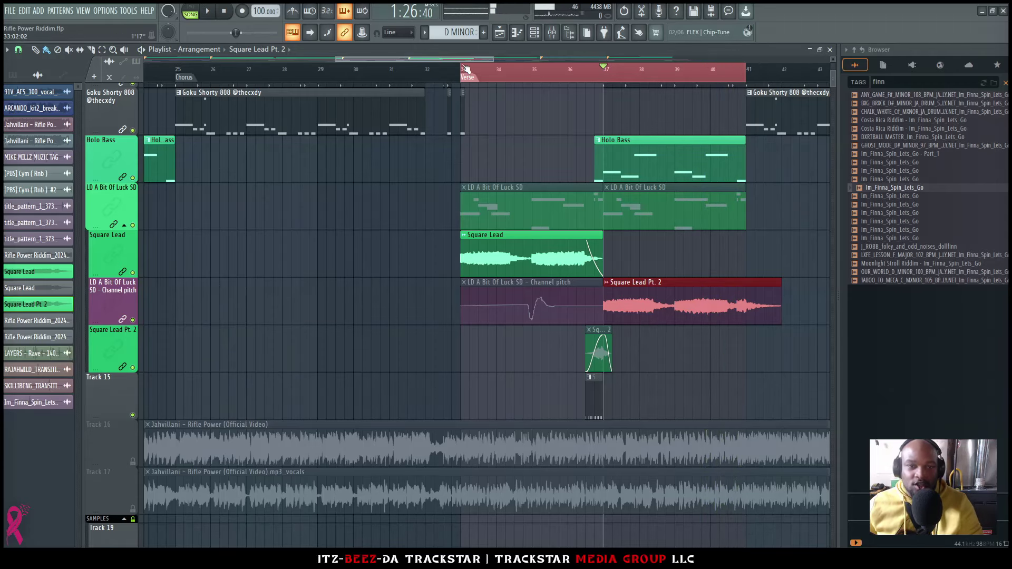
Step: Play the verse from bar 33, try extending the Square Lead clip past bar 38, and inspect its fade-out before bar 37
{"action": "key", "text": "space"}
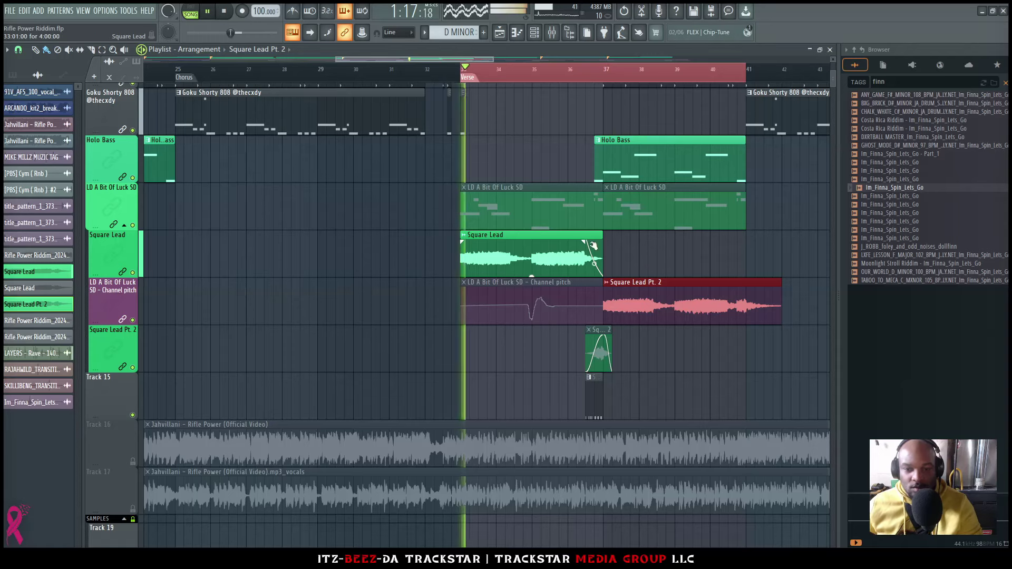
{"action": "left_click_drag", "start_coordinate": [602, 234], "coordinate": [652, 234]}
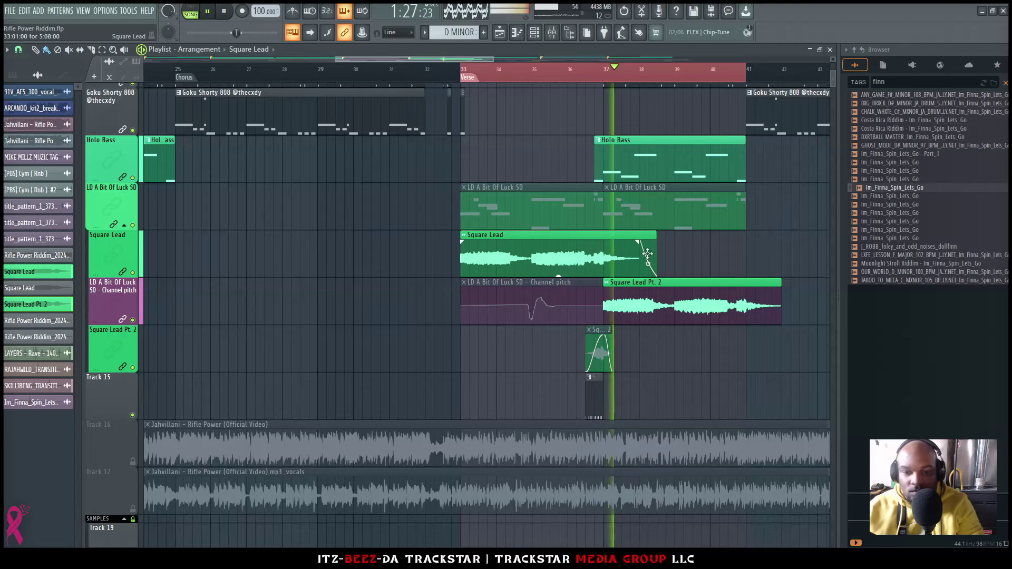
{"action": "key", "text": "space"}
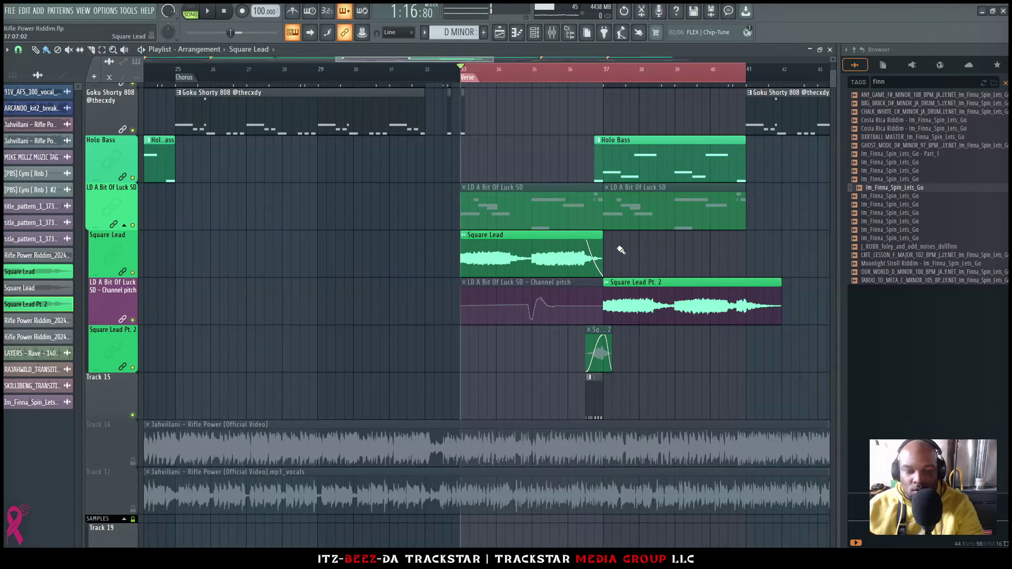
{"action": "scroll", "coordinate": [621, 250], "scroll_direction": "up", "scroll_amount": 4}
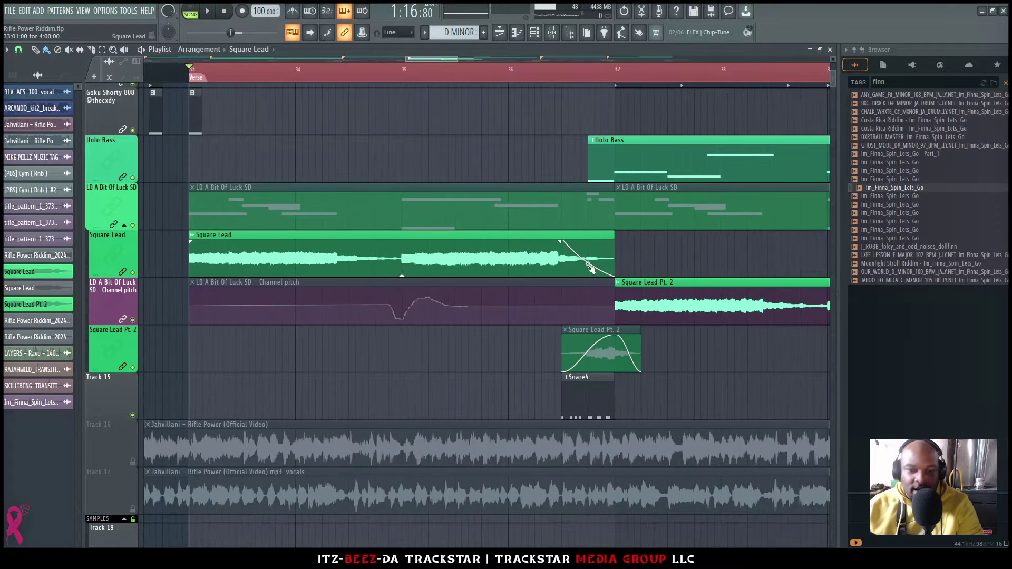
Step: Audition the end of Square Lead Pt. 2 near bar 41 and the short Square Lead Pt. 2 transition clip from bar 36
{"action": "scroll", "coordinate": [618, 297], "scroll_direction": "down", "scroll_amount": 5}
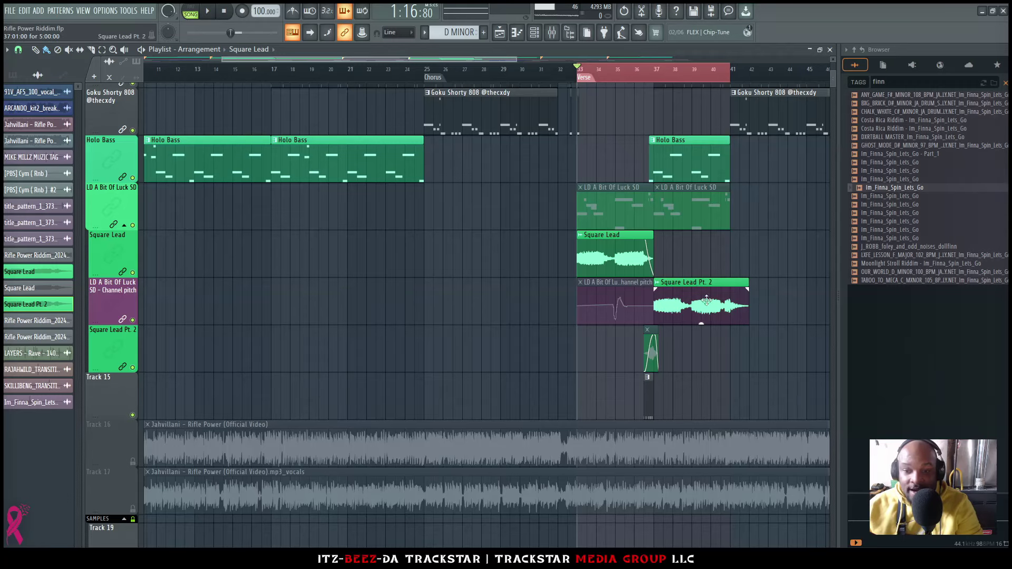
{"action": "left_click", "coordinate": [726, 79]}
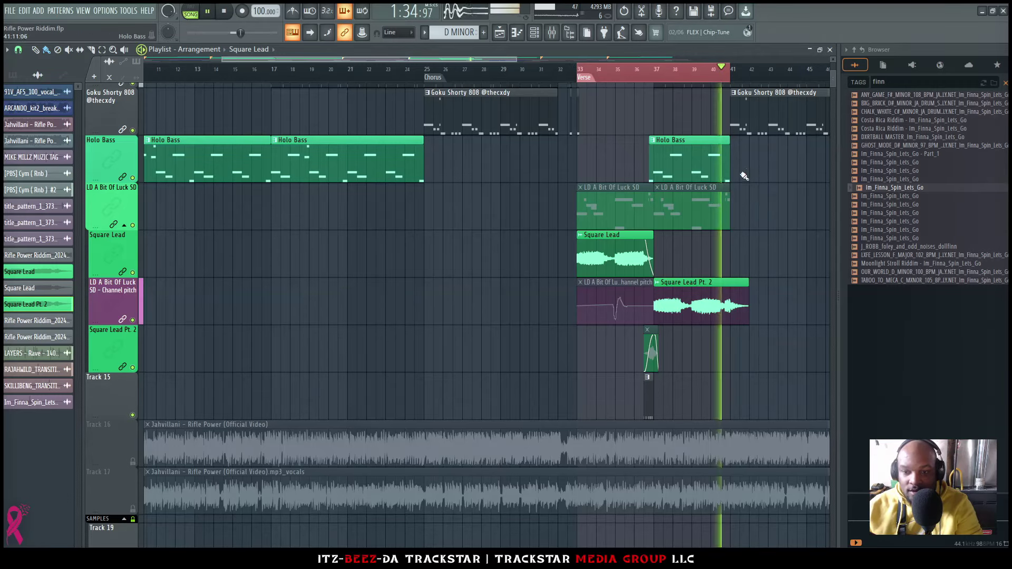
{"action": "scroll", "coordinate": [618, 362], "scroll_direction": "up", "scroll_amount": 1}
{"action": "scroll", "coordinate": [618, 361], "scroll_direction": "up", "scroll_amount": 3}
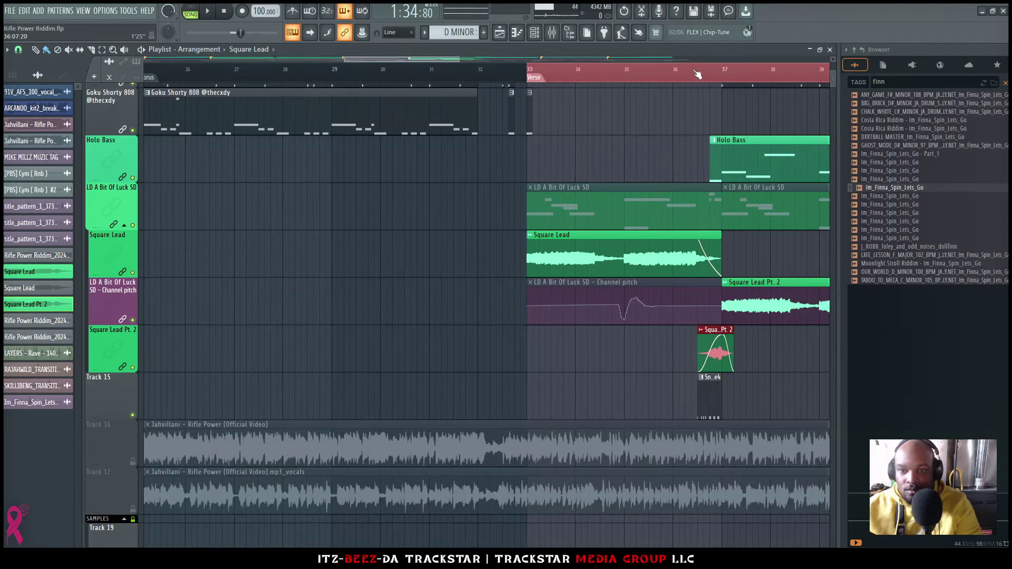
{"action": "scroll", "coordinate": [675, 78], "scroll_direction": "up", "scroll_amount": 3}
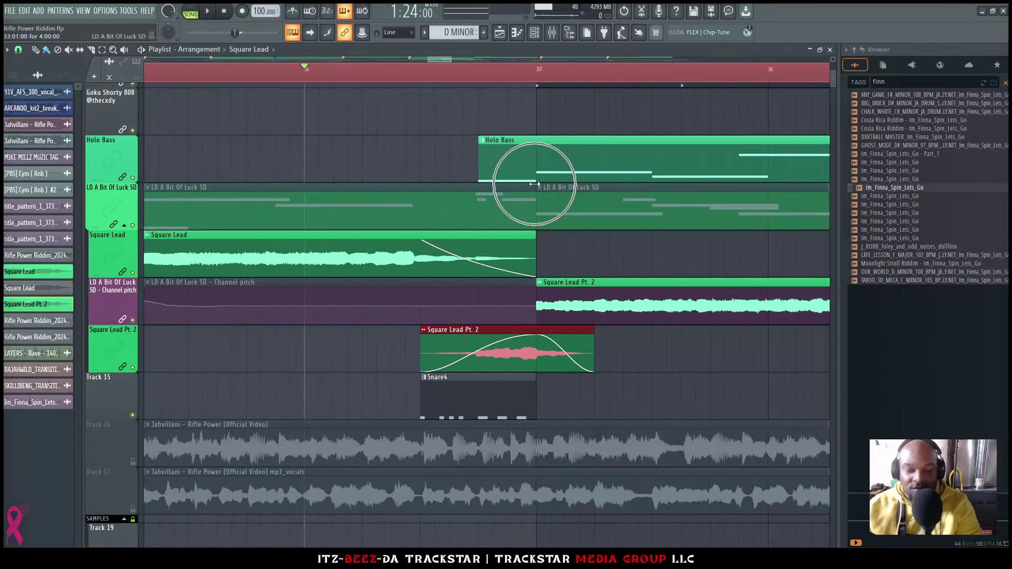
{"action": "key", "text": "space"}
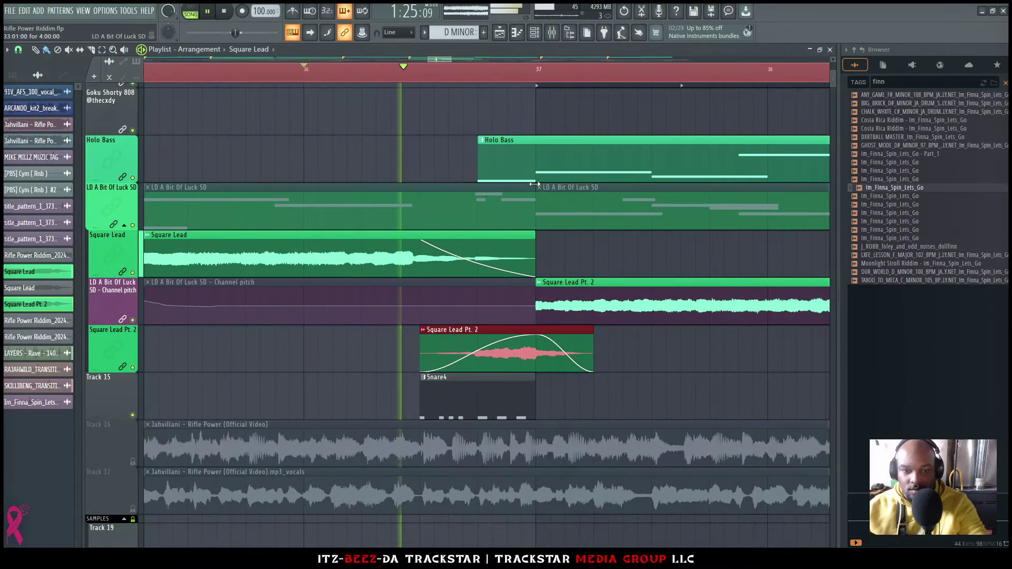
{"action": "key", "text": "space"}
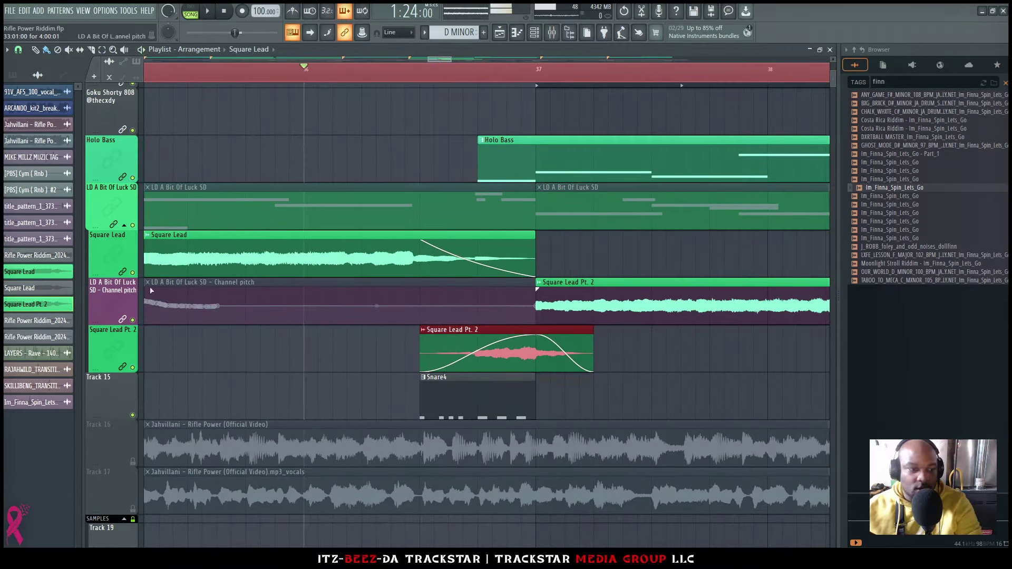
Step: Isolate the Square Lead, Channel pitch and Square Lead Pt. 2 tracks, play from bar 36, and unmute Track 15
{"action": "left_click", "coordinate": [132, 273], "text": "ctrl"}
{"action": "left_click", "coordinate": [132, 320]}
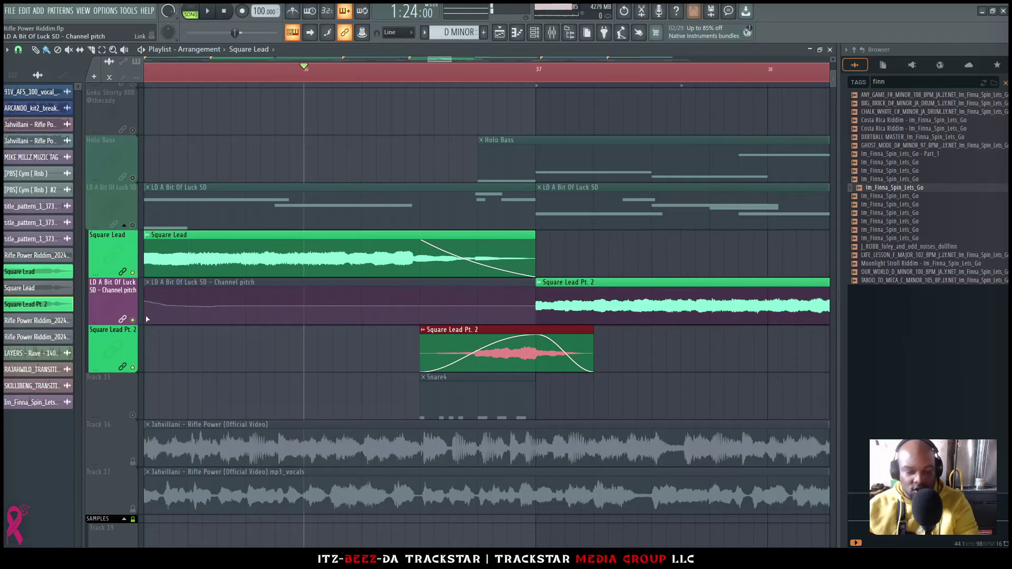
{"action": "key", "text": "space"}
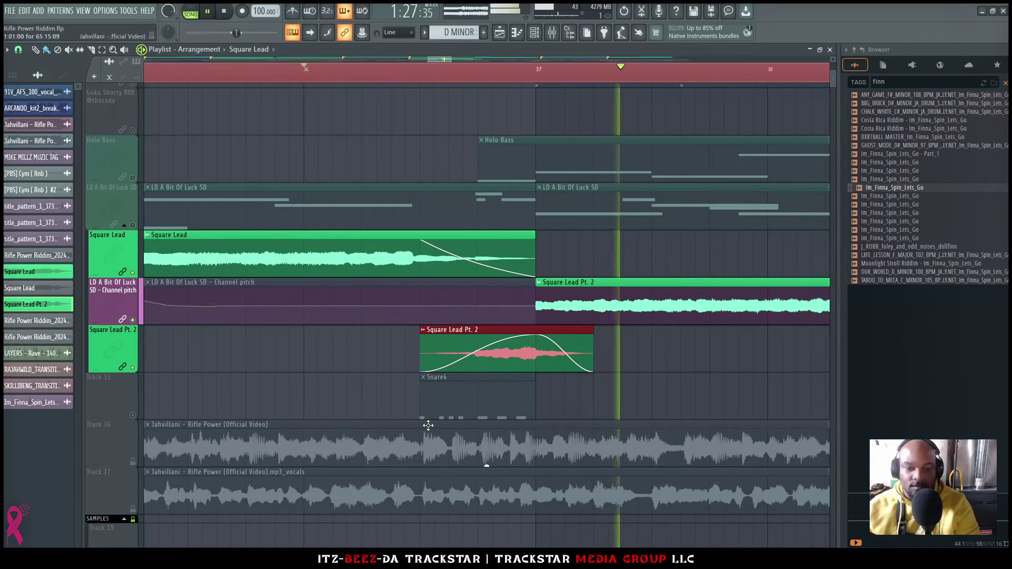
{"action": "key", "text": "space"}
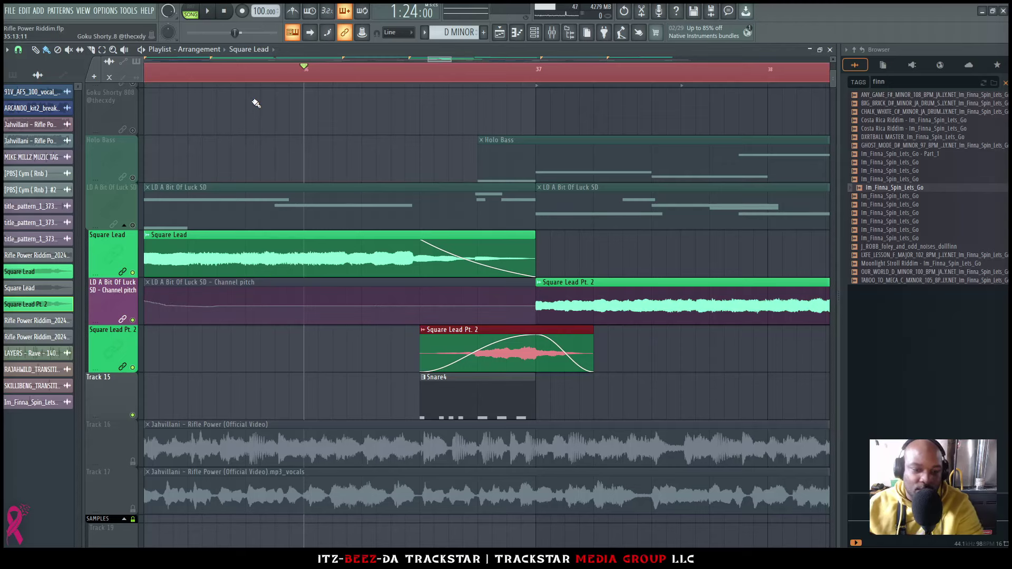
Step: Open the Snare4 pattern in the piano roll, set its snap to 1/3 step and audition the snare roll
{"action": "double_click", "coordinate": [490, 404]}
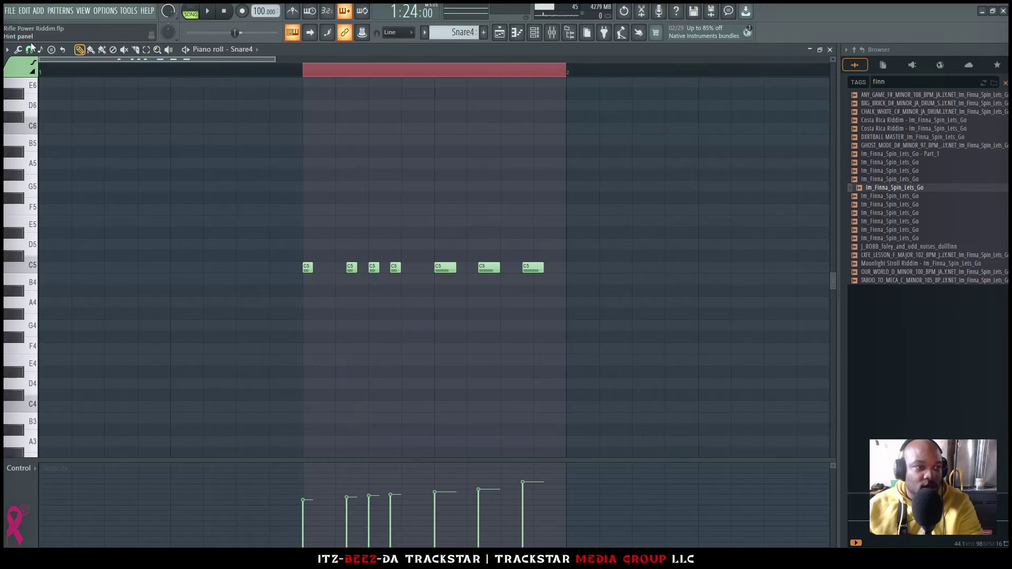
{"action": "left_click", "coordinate": [29, 49]}
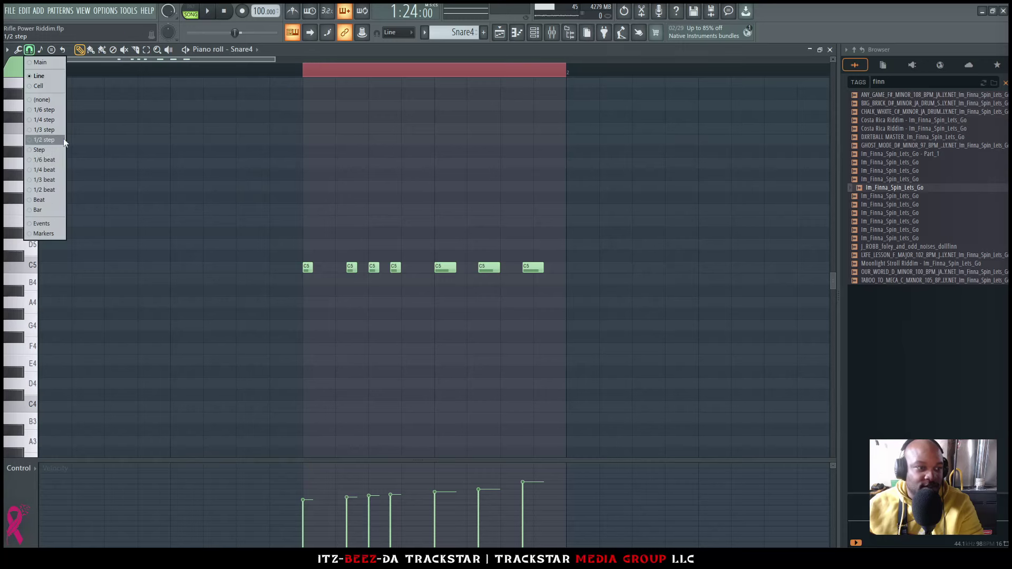
{"action": "left_click", "coordinate": [40, 130]}
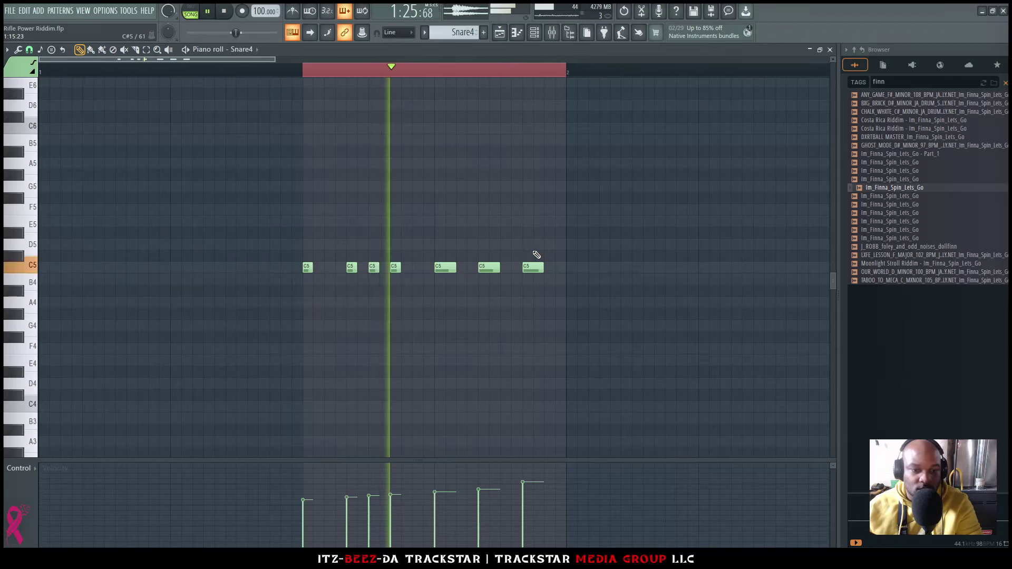
{"action": "key", "text": "space"}
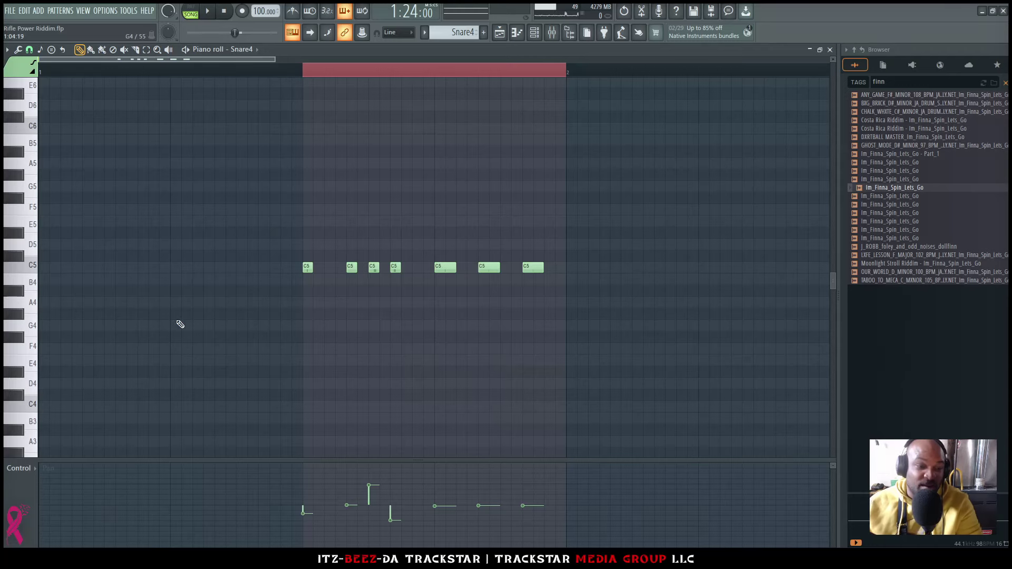
Step: Move all Snare4 notes to the start of the pattern and refit the playlist clip to run from midway through bar 36 to bar 37
{"action": "left_click", "coordinate": [522, 71]}
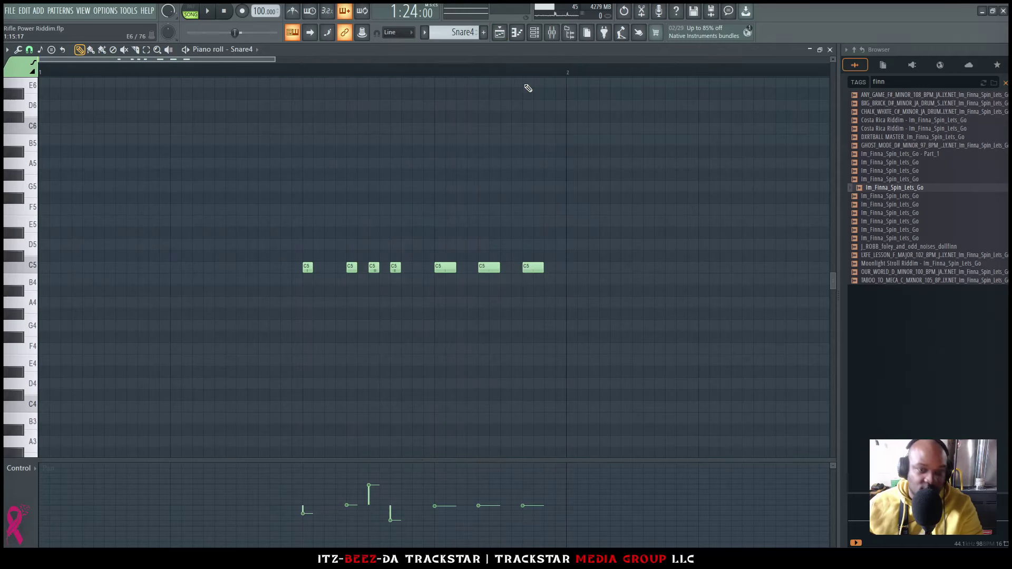
{"action": "key", "text": "ctrl+a"}
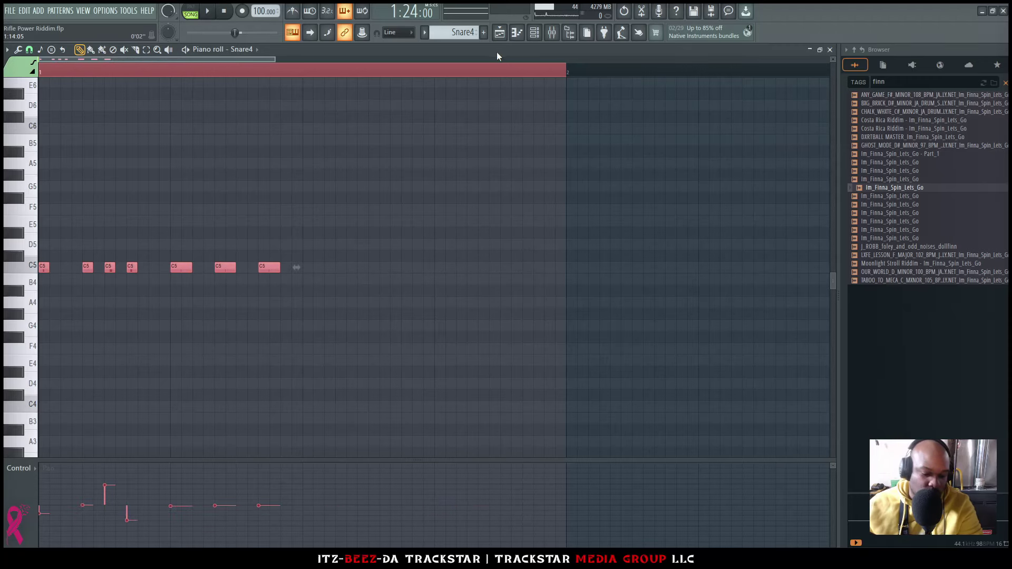
{"action": "left_click", "coordinate": [499, 32]}
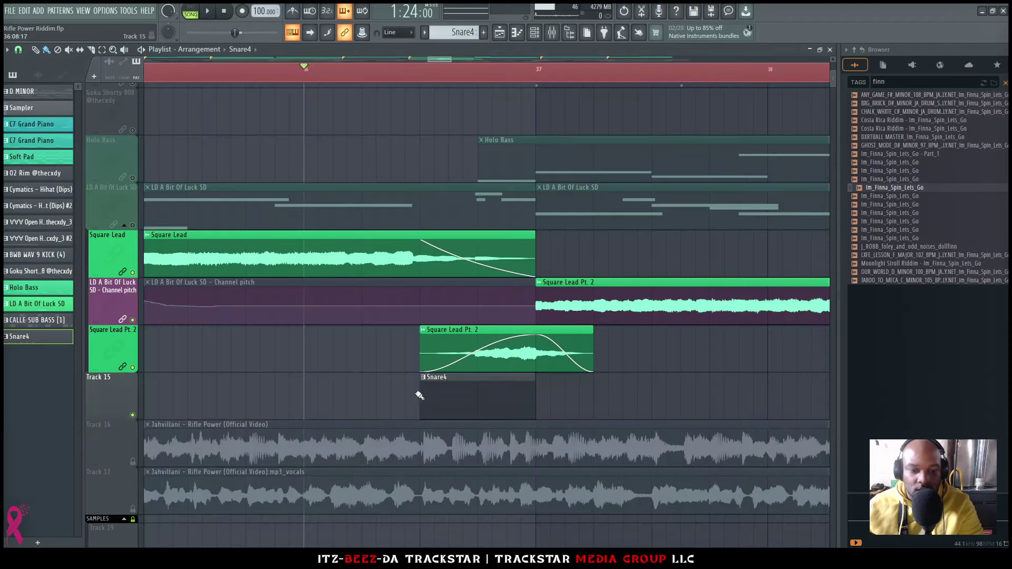
{"action": "left_click_drag", "start_coordinate": [419, 392], "coordinate": [506, 393]}
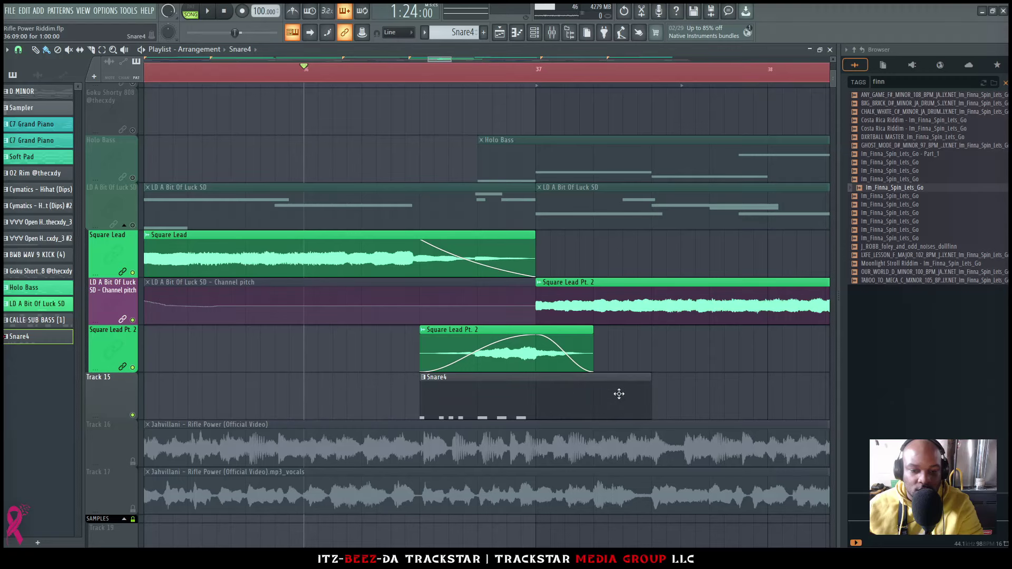
{"action": "left_click_drag", "start_coordinate": [652, 381], "coordinate": [586, 380]}
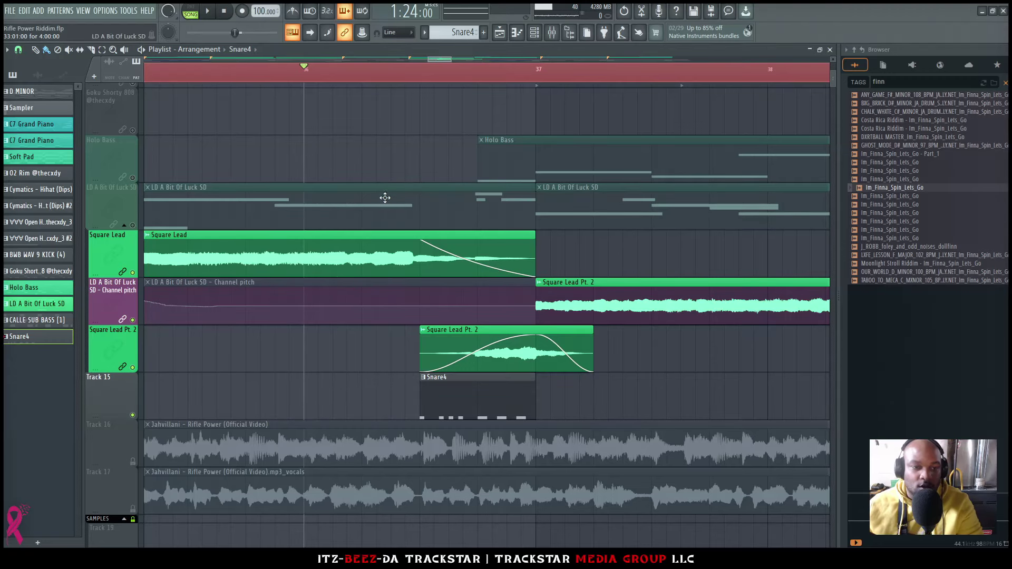
Step: Add a fade-out from about bar 41 to the end of the Square Lead Pt. 2 clip and stop playback
{"action": "scroll", "coordinate": [262, 74], "scroll_direction": "down", "scroll_amount": 6}
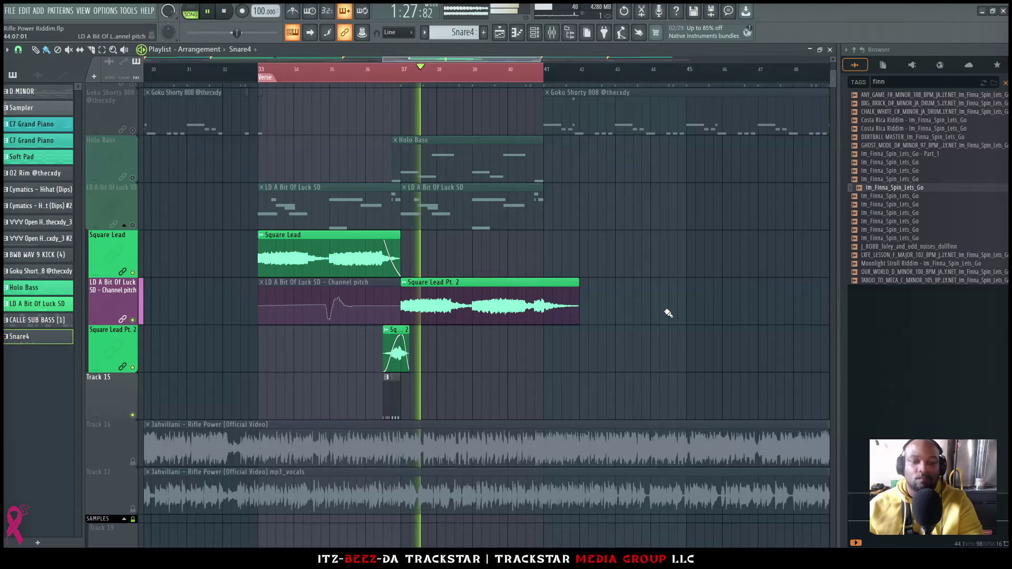
{"action": "left_click_drag", "start_coordinate": [578, 285], "coordinate": [546, 285]}
{"action": "key", "text": "space"}
Step: Play the verse from bar 33 and unmute tracks 24 through 27 in the samples group
{"action": "scroll", "coordinate": [633, 271], "scroll_direction": "down", "scroll_amount": 5}
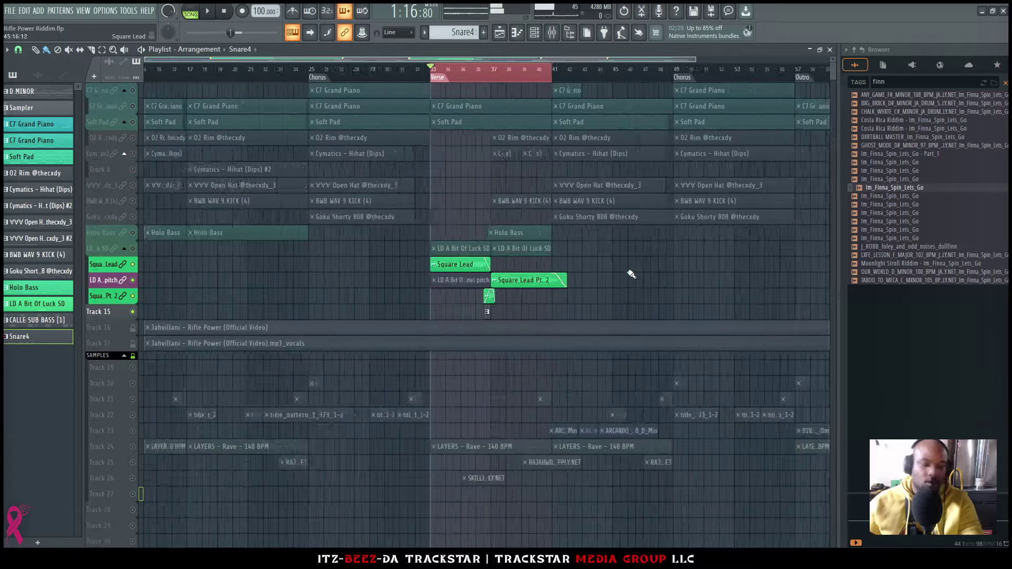
{"action": "scroll", "coordinate": [580, 274], "scroll_direction": "down", "scroll_amount": 3}
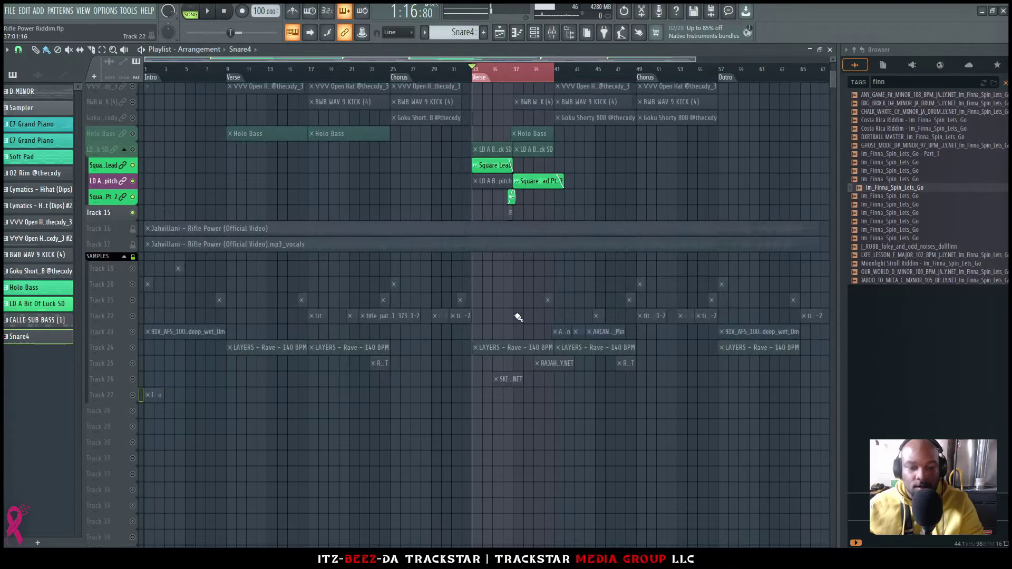
{"action": "scroll", "coordinate": [515, 319], "scroll_direction": "up", "scroll_amount": 3}
{"action": "scroll", "coordinate": [525, 308], "scroll_direction": "up", "scroll_amount": 4}
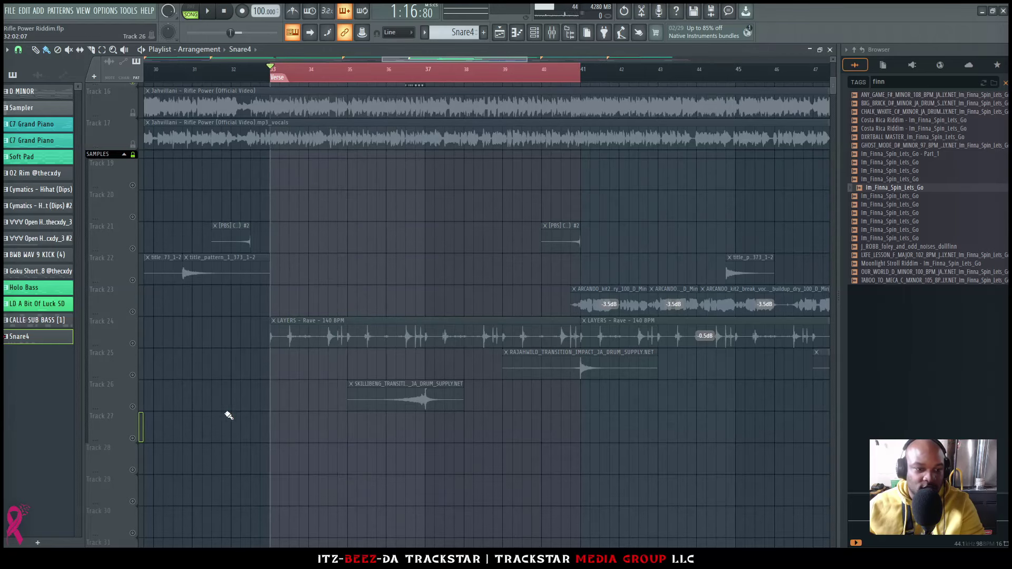
{"action": "key", "text": "space"}
{"action": "scroll", "coordinate": [391, 380], "scroll_direction": "up", "scroll_amount": 5}
{"action": "scroll", "coordinate": [384, 276], "scroll_direction": "down", "scroll_amount": 6}
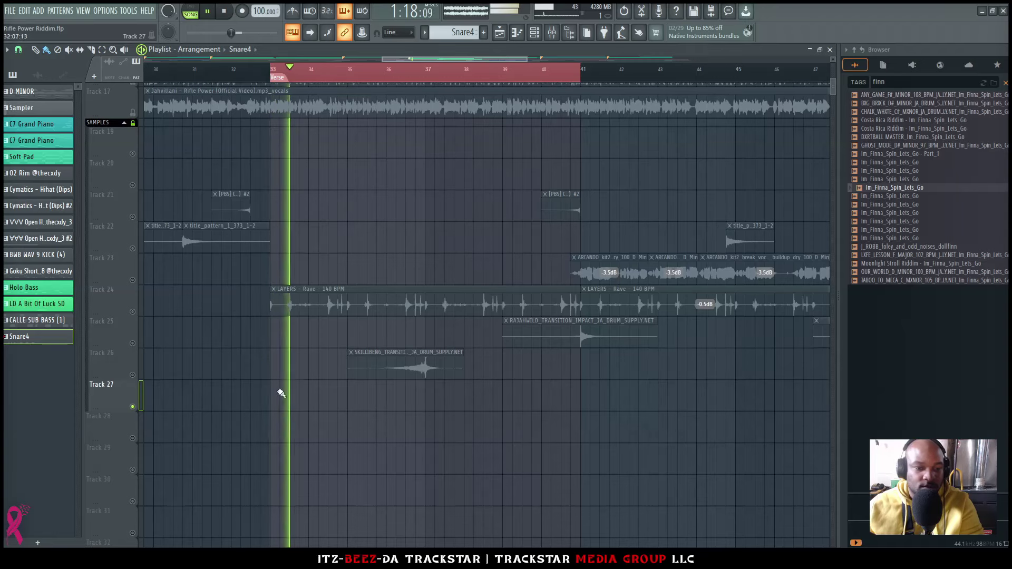
{"action": "left_click", "coordinate": [137, 352]}
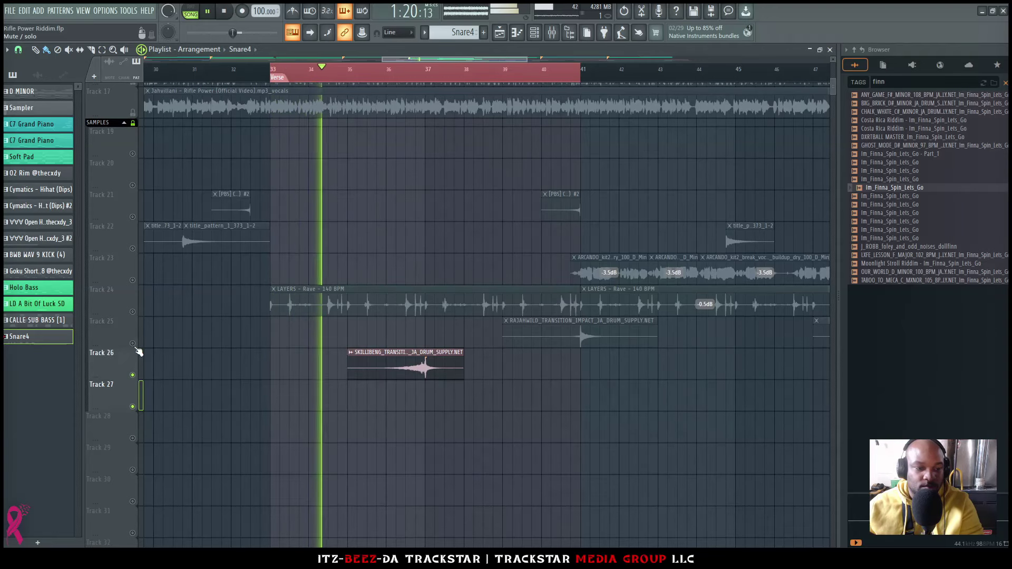
{"action": "left_click", "coordinate": [136, 320]}
{"action": "left_click", "coordinate": [136, 290]}
{"action": "scroll", "coordinate": [226, 338], "scroll_direction": "up", "scroll_amount": 2}
{"action": "scroll", "coordinate": [234, 339], "scroll_direction": "up", "scroll_amount": 3}
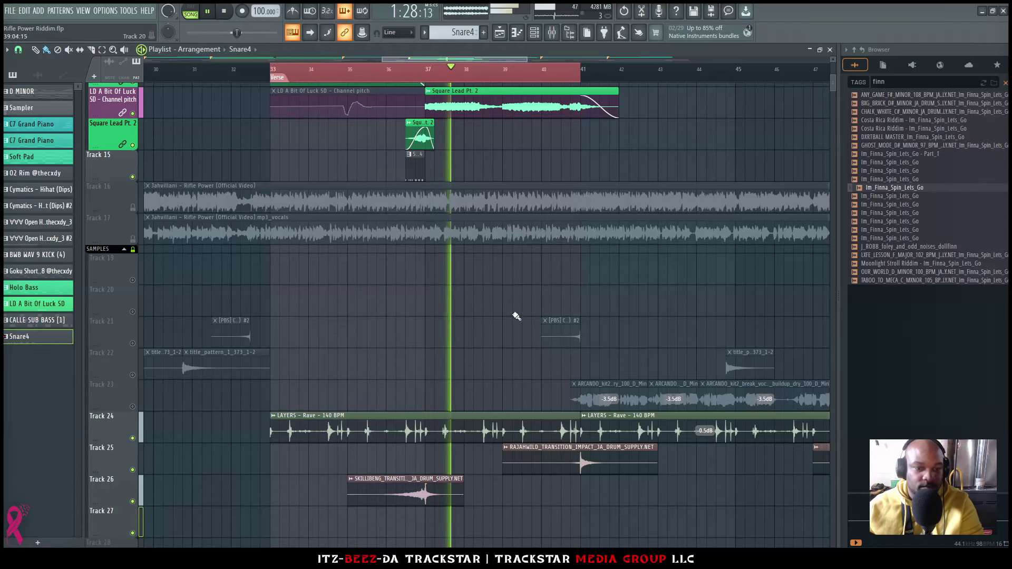
Step: Unmute the vocals on Track 17 and restart playback of the second verse from bar 33
{"action": "key", "text": "space"}
{"action": "left_click", "coordinate": [133, 240]}
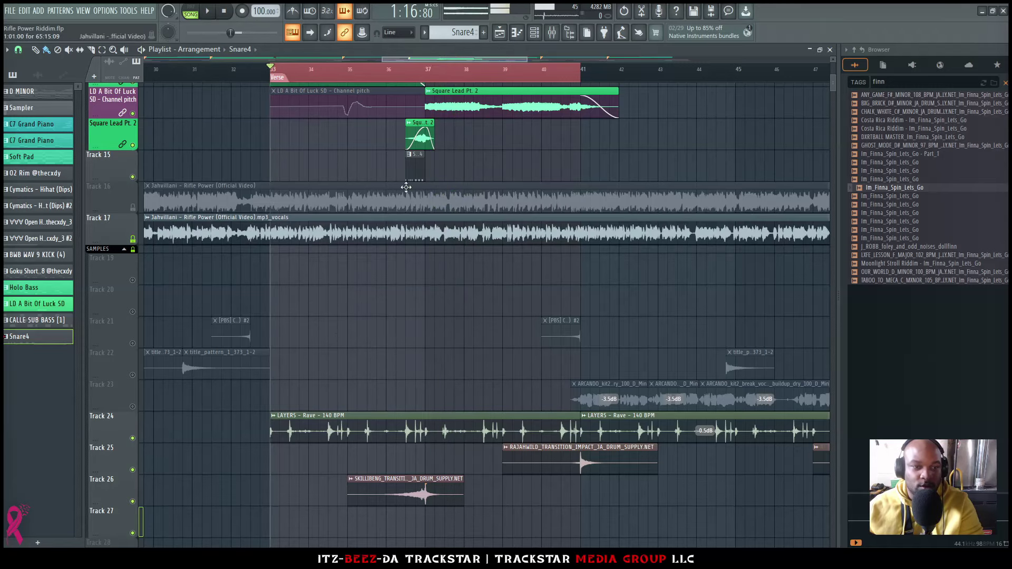
{"action": "key", "text": "space"}
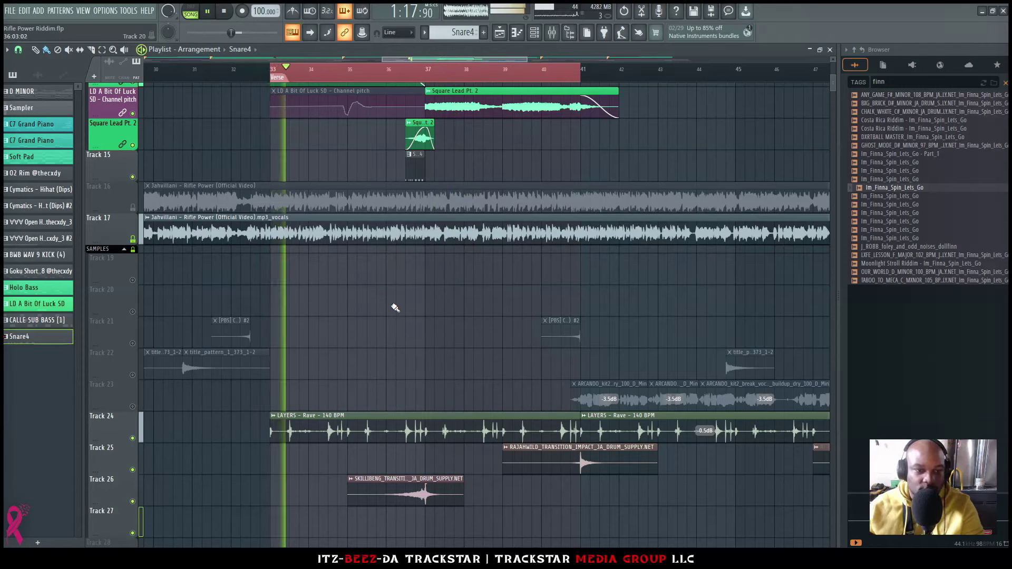
Step: Unmute the remaining instrument and sample tracks, listen to the second verse in the full mix and stop playback
{"action": "scroll", "coordinate": [406, 305], "scroll_direction": "up", "scroll_amount": 2}
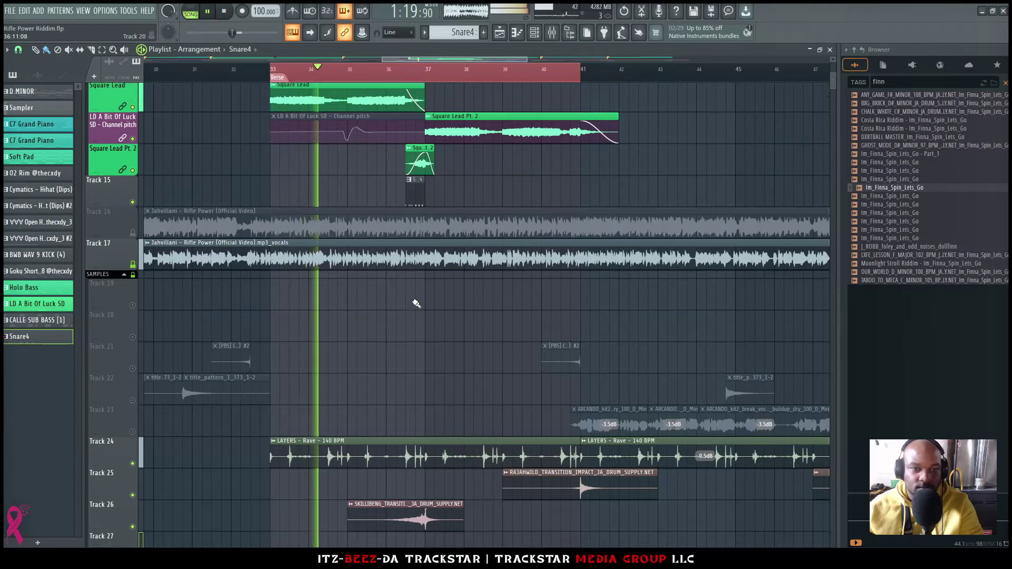
{"action": "scroll", "coordinate": [406, 301], "scroll_direction": "up", "scroll_amount": 2}
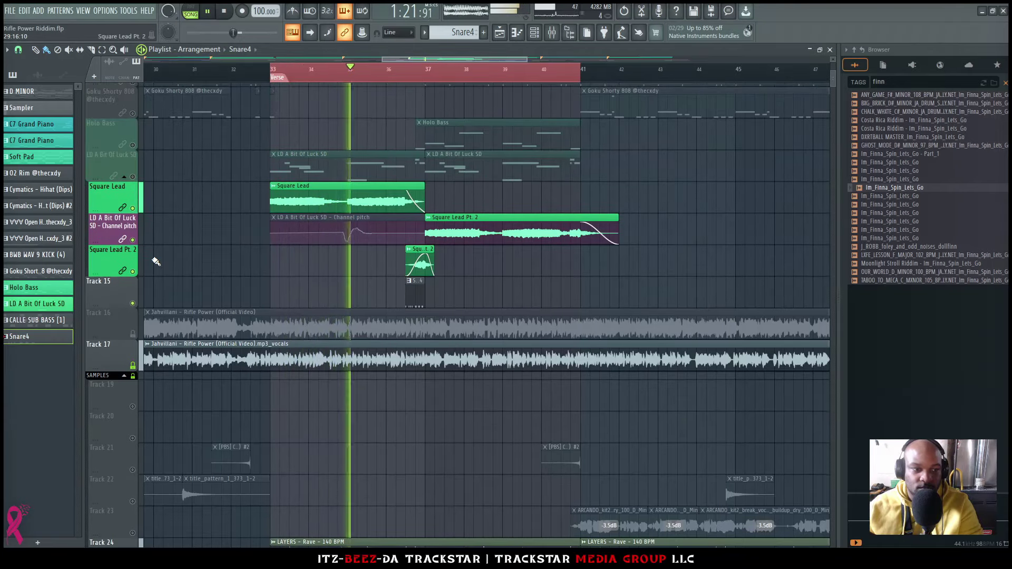
{"action": "right_click", "coordinate": [133, 208]}
{"action": "right_click", "coordinate": [133, 208]}
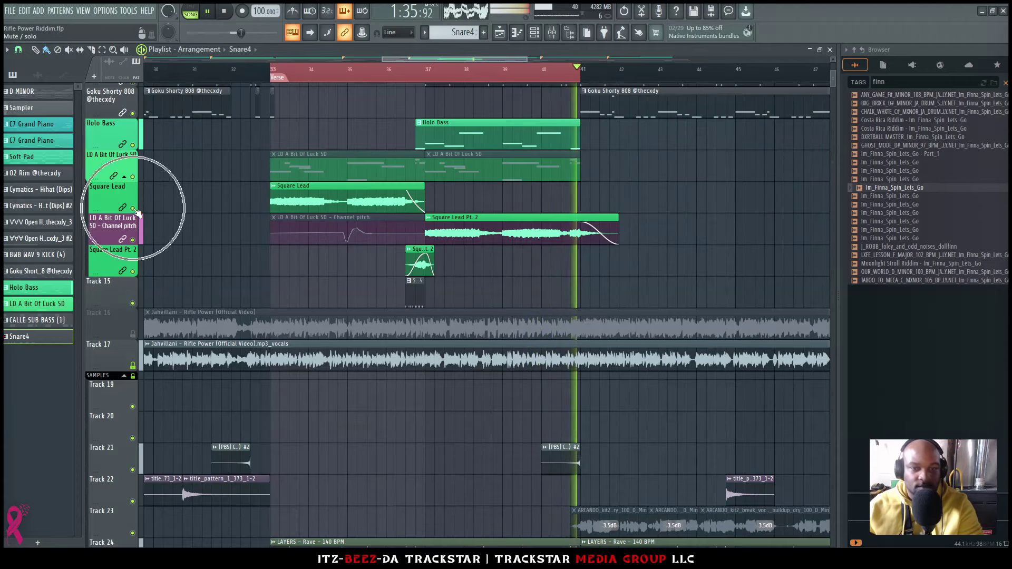
{"action": "scroll", "coordinate": [555, 294], "scroll_direction": "down", "scroll_amount": 3}
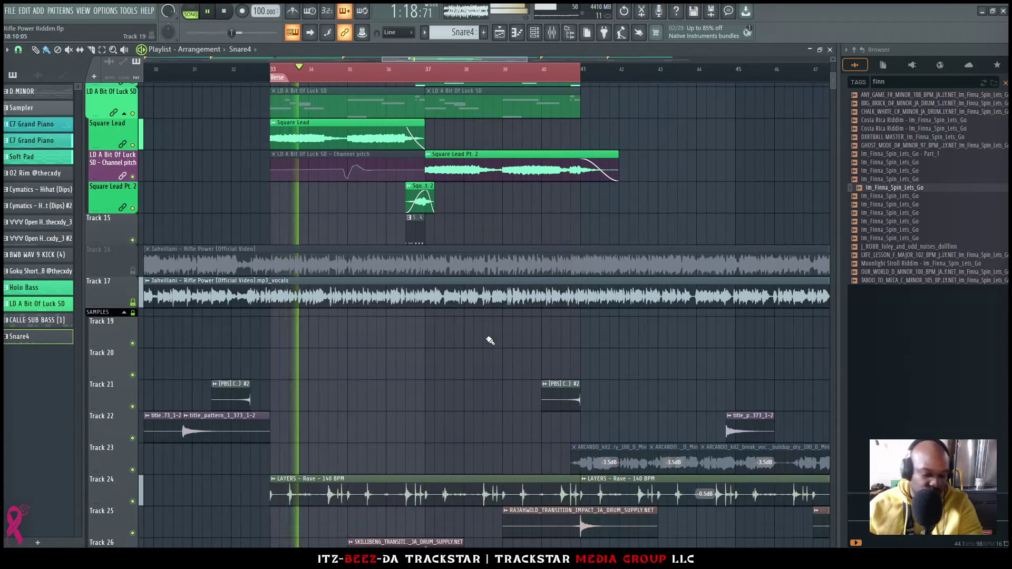
{"action": "scroll", "coordinate": [505, 334], "scroll_direction": "down", "scroll_amount": 5}
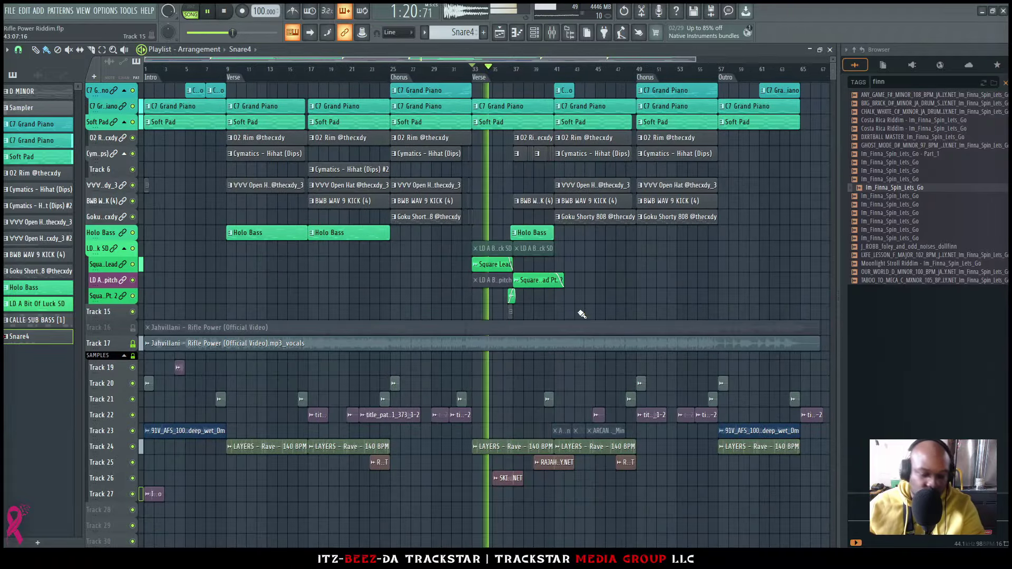
{"action": "scroll", "coordinate": [583, 330], "scroll_direction": "down", "scroll_amount": 1}
{"action": "scroll", "coordinate": [567, 323], "scroll_direction": "up", "scroll_amount": 1}
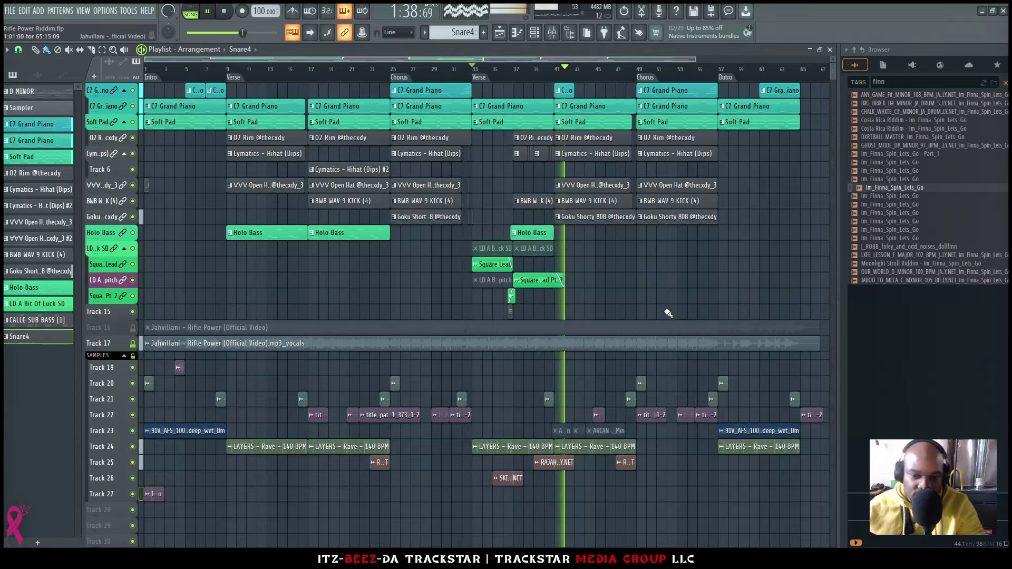
{"action": "key", "text": "space"}
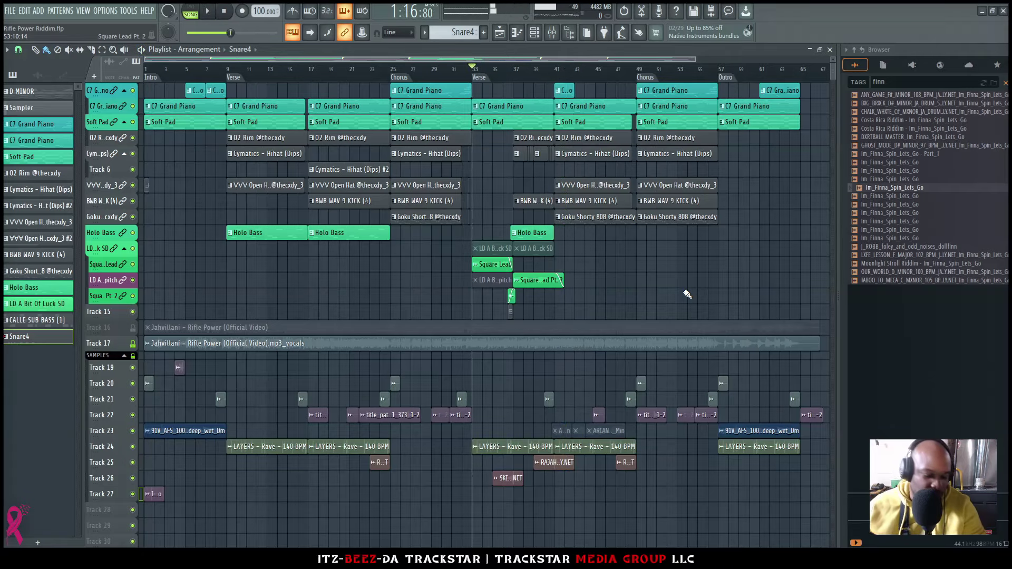
Step: Solo Track 25 to audition the transition impact from bar 41, restore the other tracks and stop playback
{"action": "scroll", "coordinate": [687, 294], "scroll_direction": "up", "scroll_amount": 2}
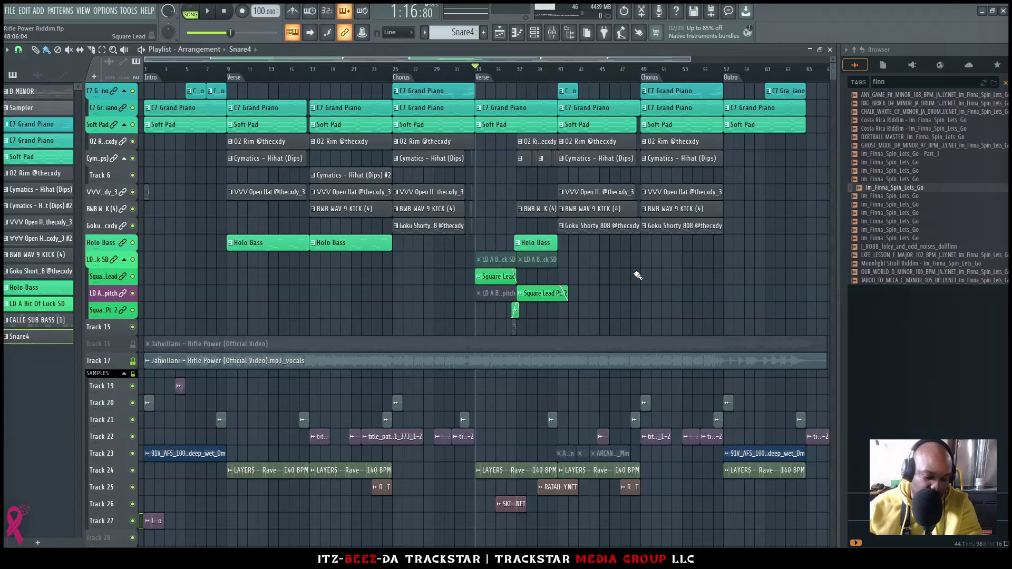
{"action": "scroll", "coordinate": [638, 275], "scroll_direction": "down", "scroll_amount": 1}
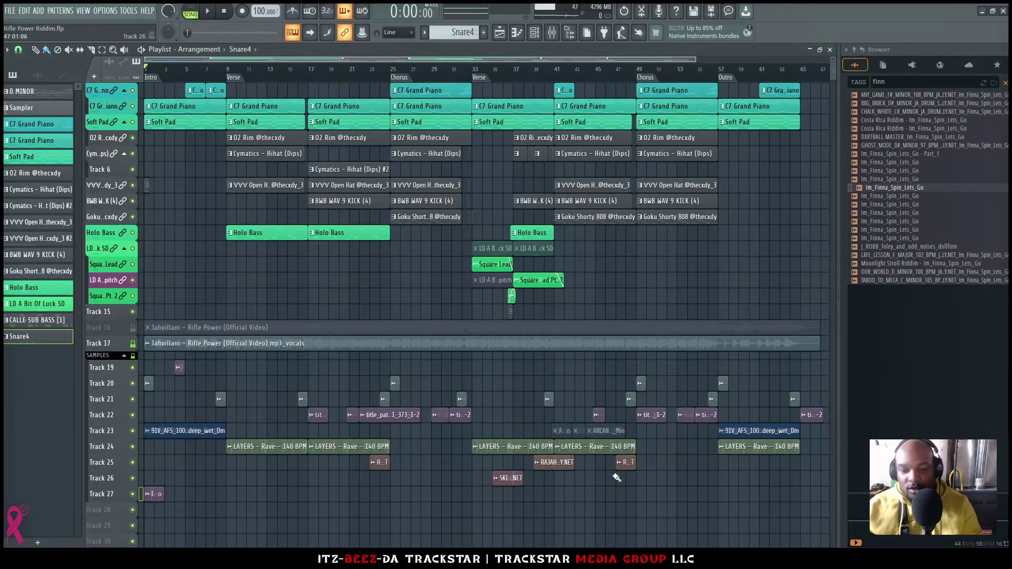
{"action": "scroll", "coordinate": [565, 464], "scroll_direction": "up", "scroll_amount": 2}
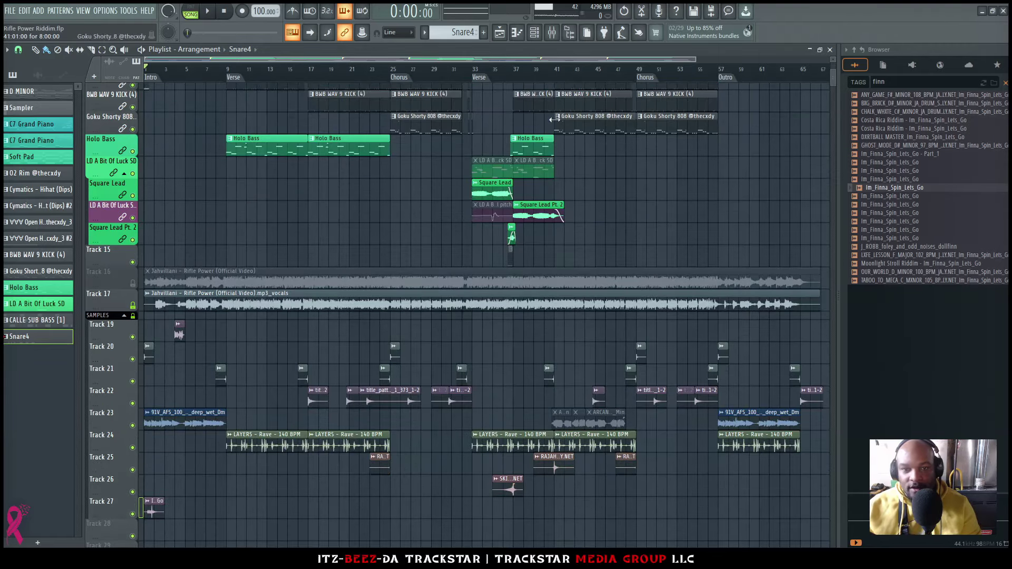
{"action": "scroll", "coordinate": [553, 83], "scroll_direction": "up", "scroll_amount": 3}
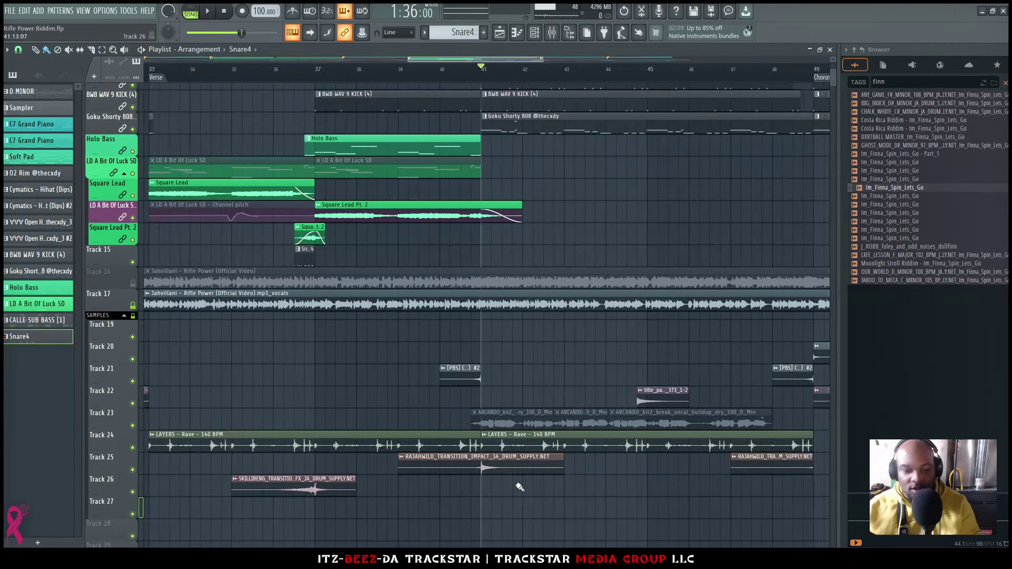
{"action": "key", "text": "space"}
{"action": "right_click", "coordinate": [132, 470]}
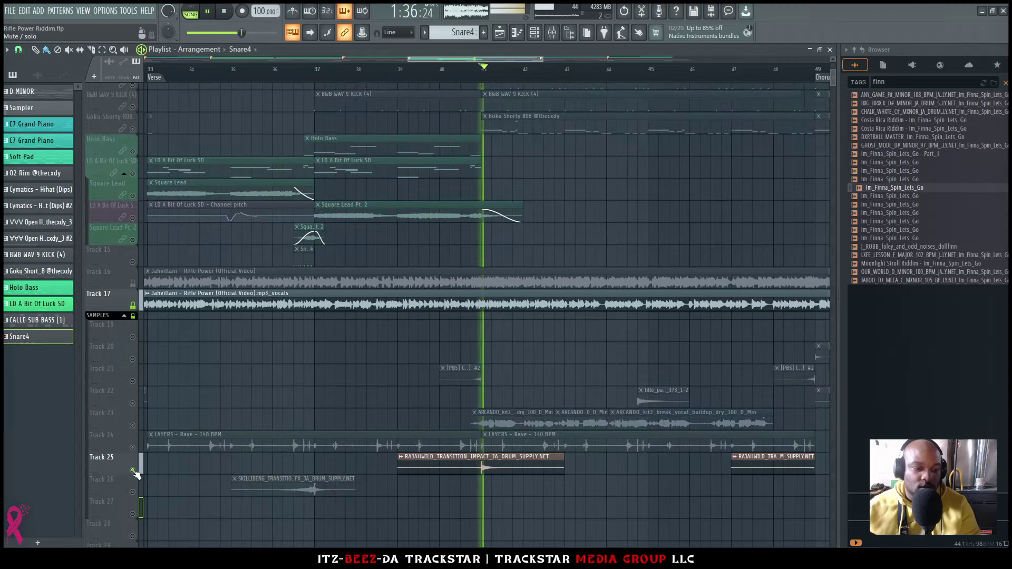
{"action": "right_click", "coordinate": [133, 470]}
{"action": "key", "text": "space"}
{"action": "scroll", "coordinate": [197, 461], "scroll_direction": "down", "scroll_amount": 5}
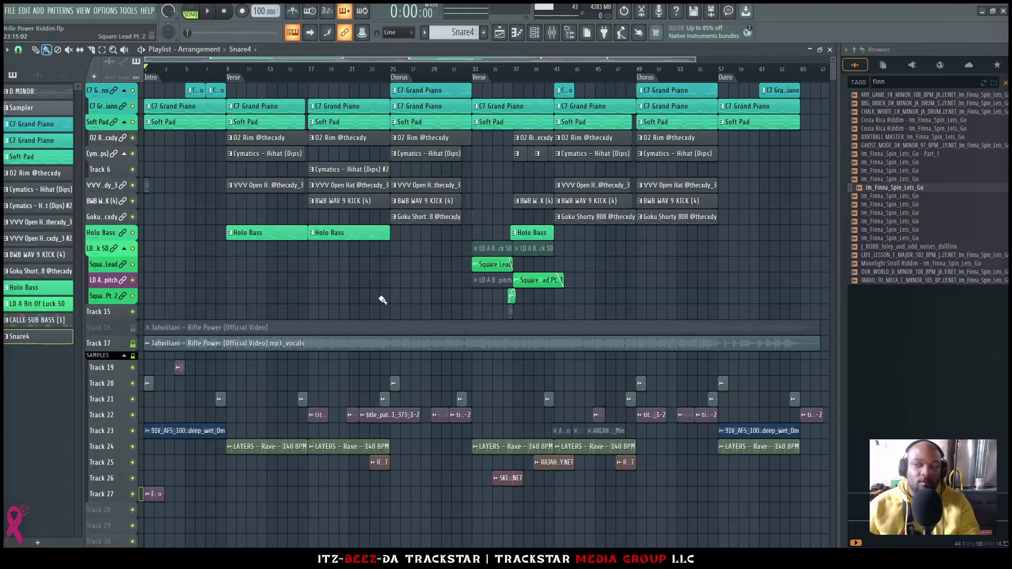
Step: Play the song from the start and remove the Track 17 vocals between bars 17 and 25
{"action": "key", "text": "space"}
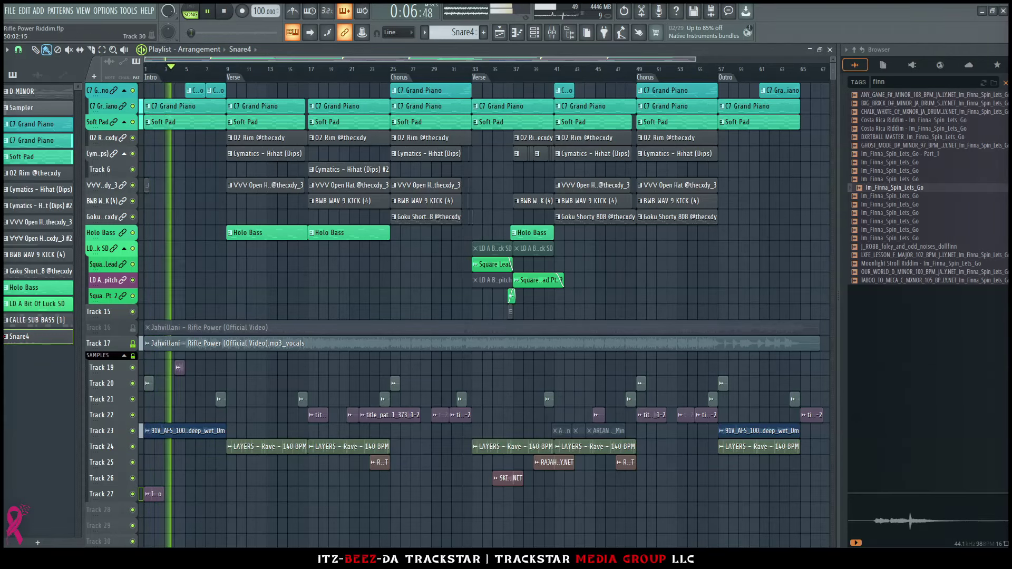
{"action": "mouse_move", "coordinate": [606, 560]}
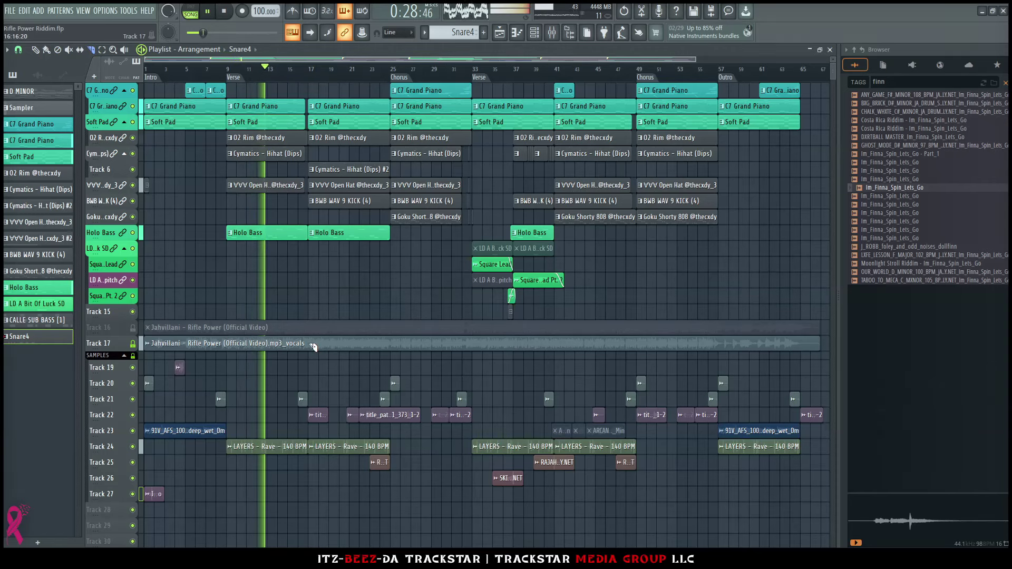
{"action": "left_click_drag", "start_coordinate": [314, 347], "coordinate": [397, 346]}
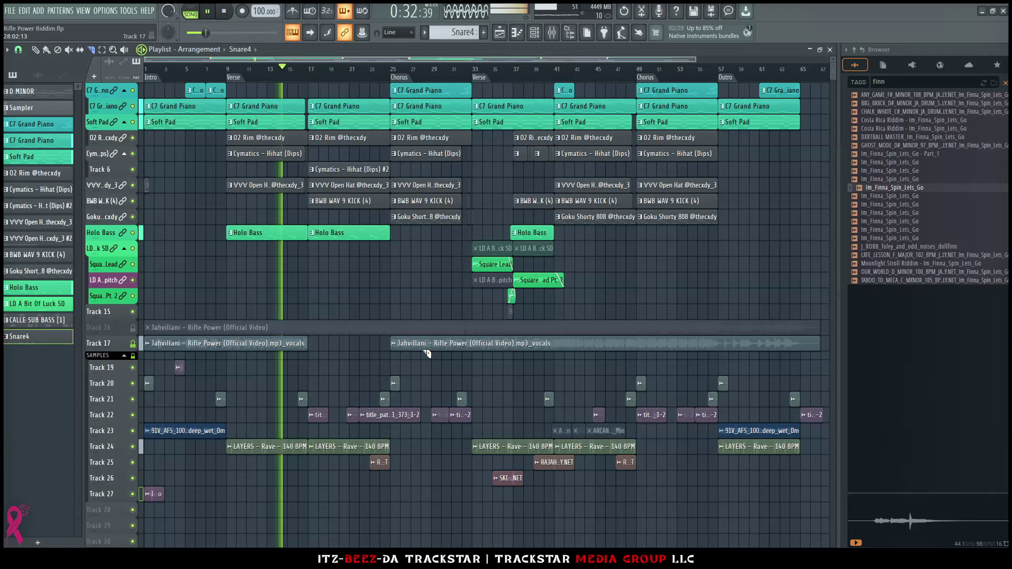
Step: Trim the end of the first Track 17 vocals clip back to midway through bar 16
{"action": "scroll", "coordinate": [308, 350], "scroll_direction": "up", "scroll_amount": 4}
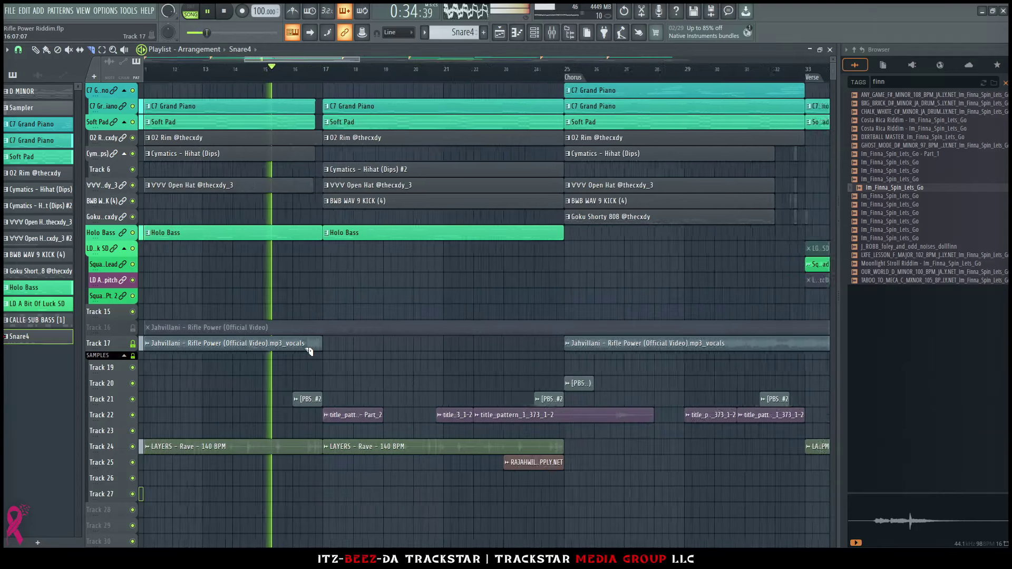
{"action": "scroll", "coordinate": [309, 351], "scroll_direction": "up", "scroll_amount": 5}
{"action": "left_click_drag", "start_coordinate": [371, 346], "coordinate": [310, 345]}
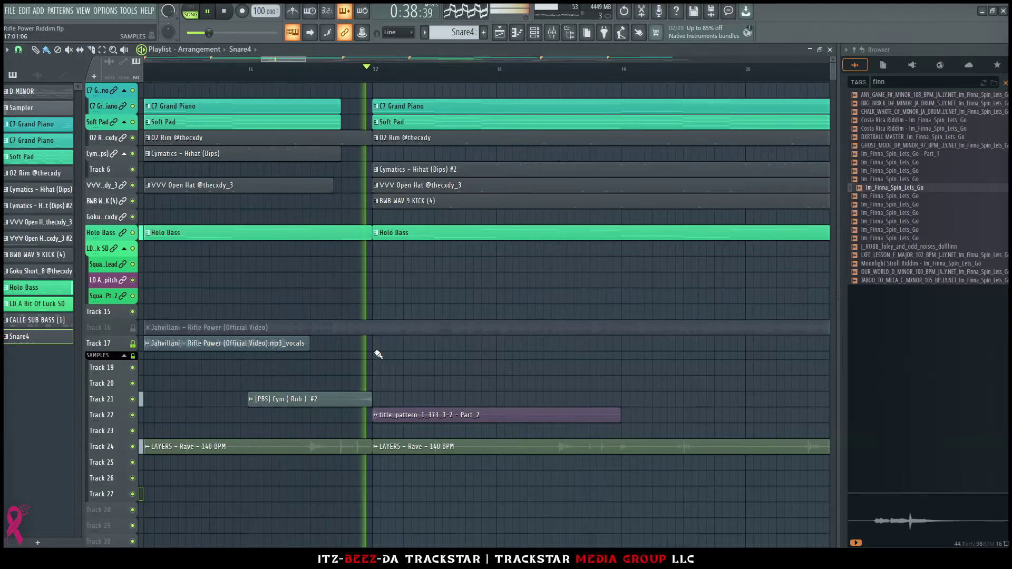
Step: Slice the chorus vocals clip on Track 17 at bars 29 and 32 and delete the piece between the cuts
{"action": "scroll", "coordinate": [379, 354], "scroll_direction": "down", "scroll_amount": 9}
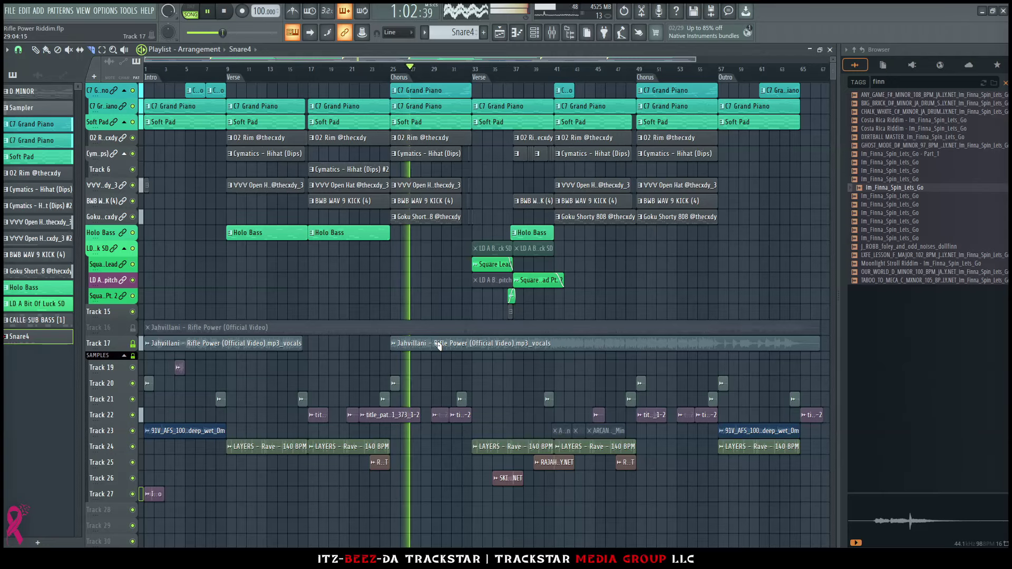
{"action": "left_click", "coordinate": [457, 343]}
{"action": "left_click", "coordinate": [462, 343]}
{"action": "right_click", "coordinate": [448, 343]}
Step: Cut the vocals clip at step 4 of bar 32, delete the piece before it and add a short fade-in to the remaining clip
{"action": "scroll", "coordinate": [461, 361], "scroll_direction": "up", "scroll_amount": 3}
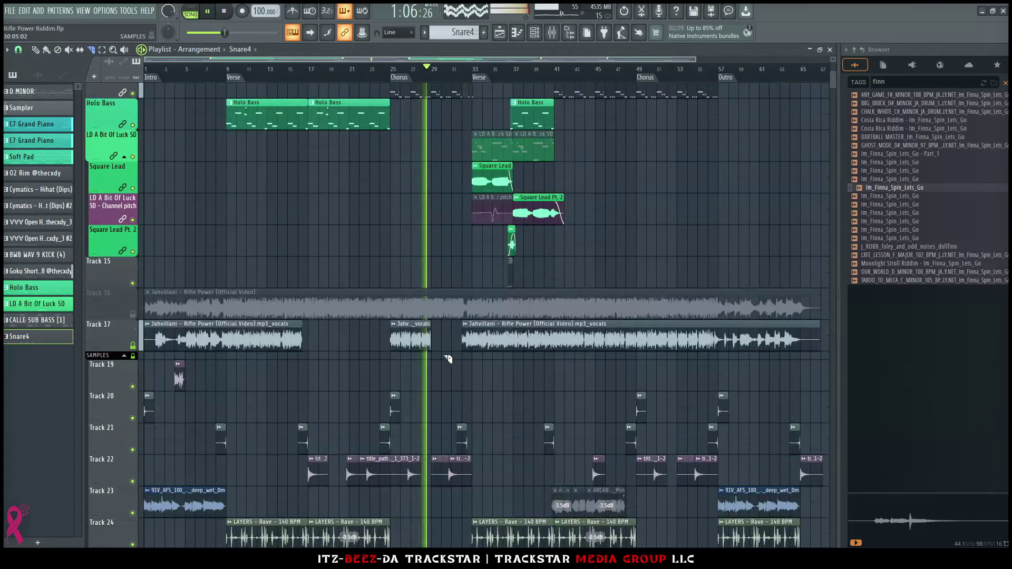
{"action": "scroll", "coordinate": [464, 358], "scroll_direction": "up", "scroll_amount": 5}
{"action": "scroll", "coordinate": [468, 356], "scroll_direction": "up", "scroll_amount": 4}
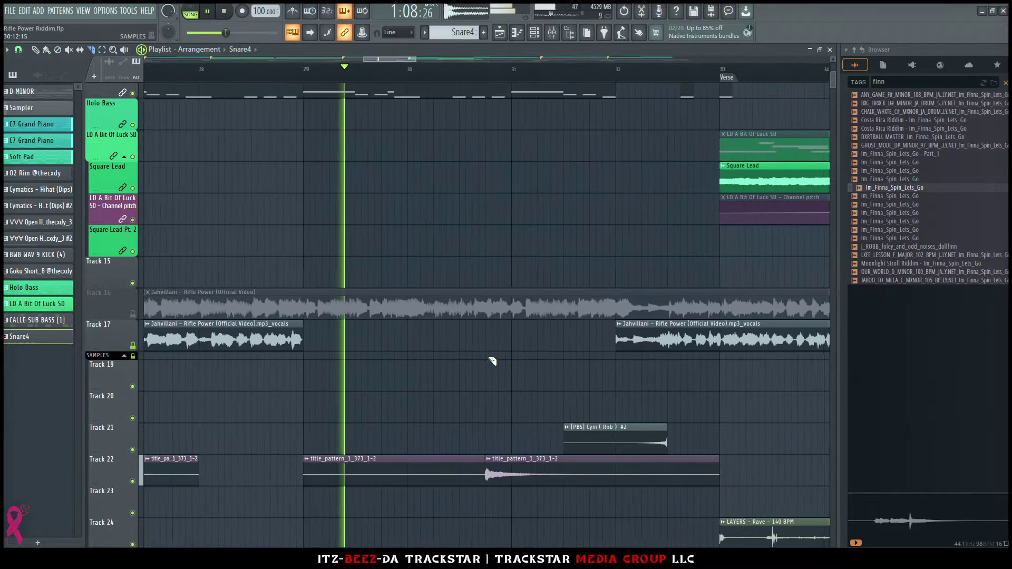
{"action": "left_click", "coordinate": [640, 343]}
{"action": "right_click", "coordinate": [630, 342]}
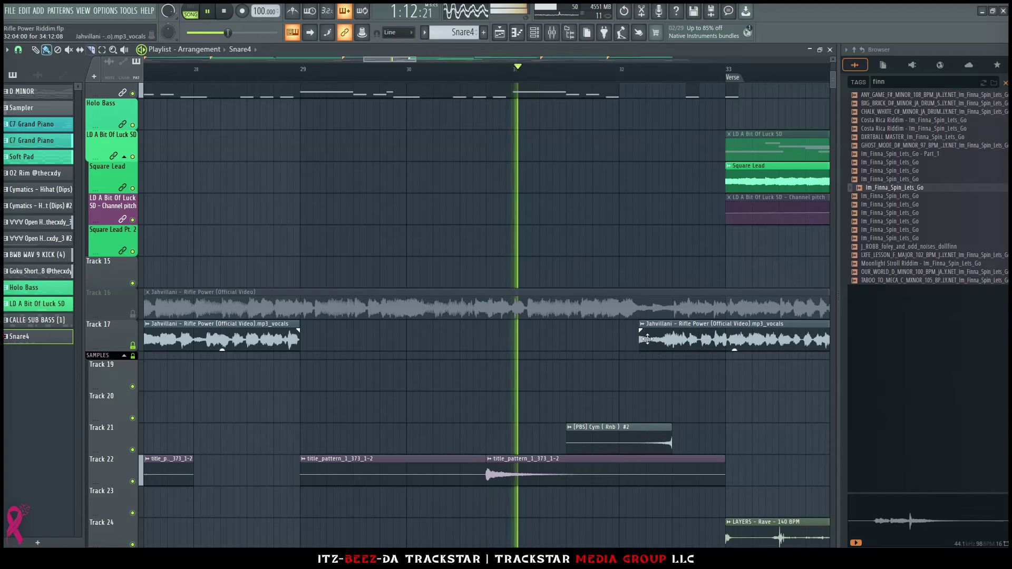
{"action": "left_click_drag", "start_coordinate": [641, 330], "coordinate": [659, 333]}
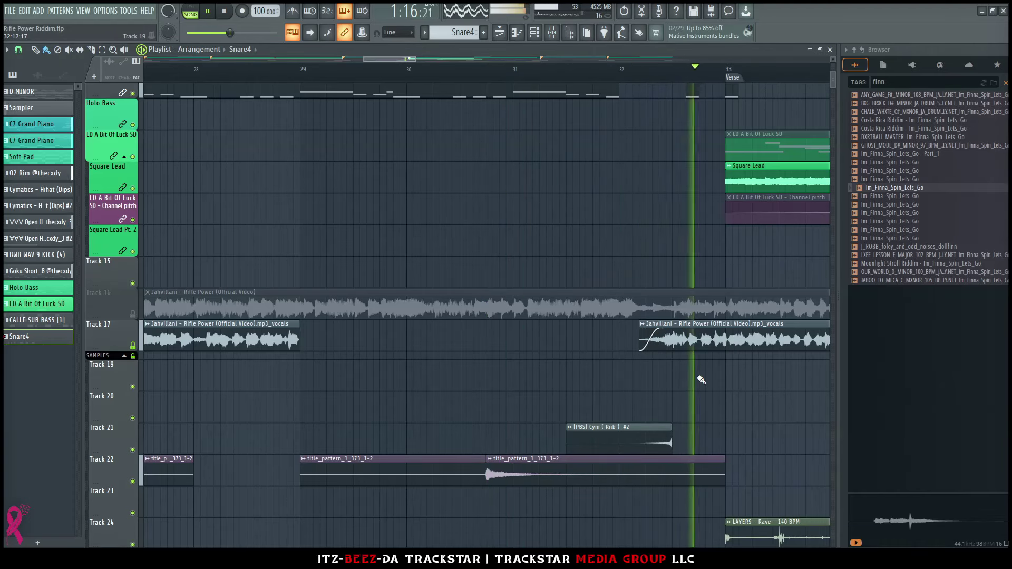
Step: Delete the last Track 17 vocals clip, which runs from bar 32 to the end of the song
{"action": "scroll", "coordinate": [552, 365], "scroll_direction": "down", "scroll_amount": 5}
{"action": "scroll", "coordinate": [552, 365], "scroll_direction": "down", "scroll_amount": 1}
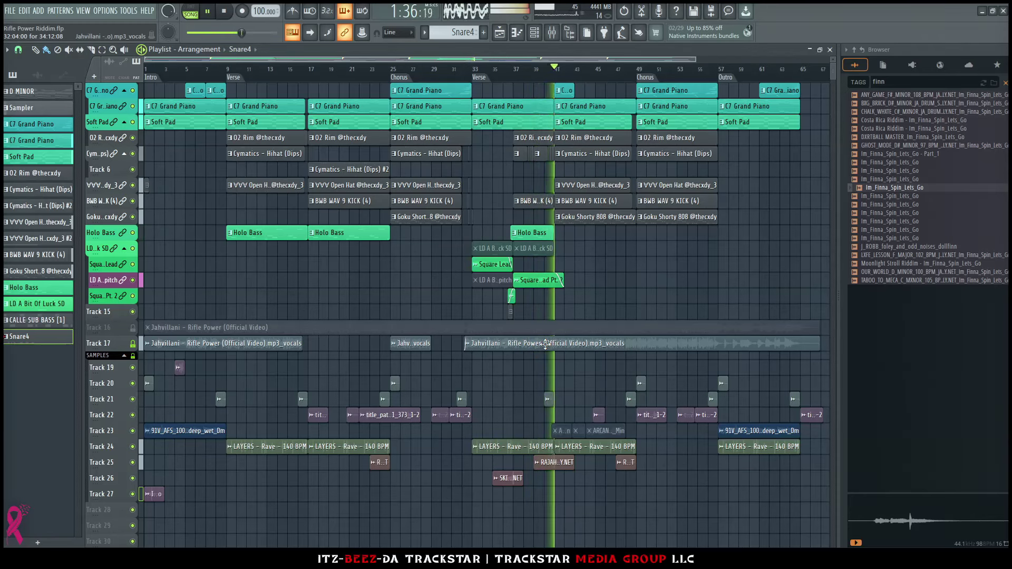
{"action": "right_click", "coordinate": [547, 344]}
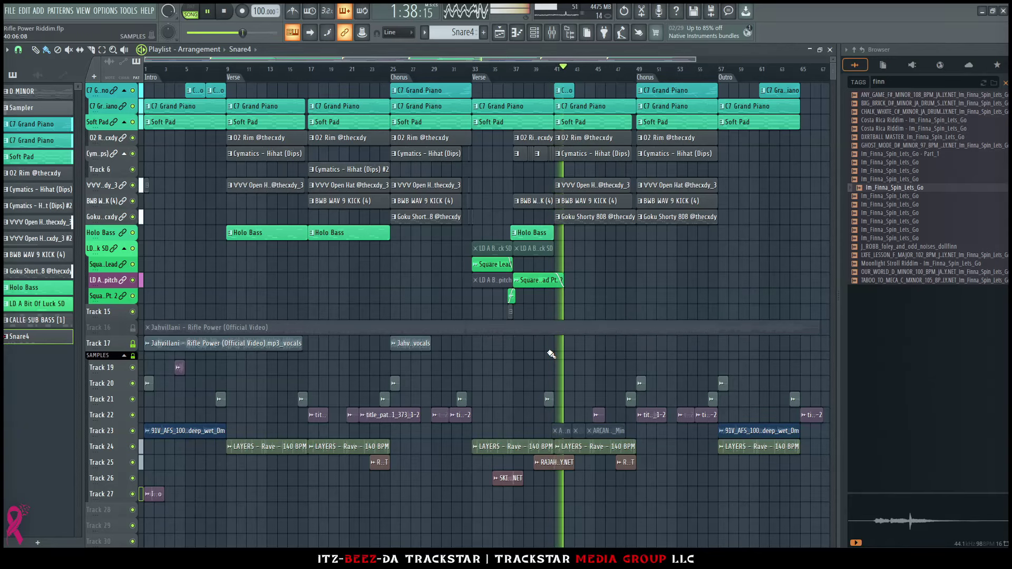